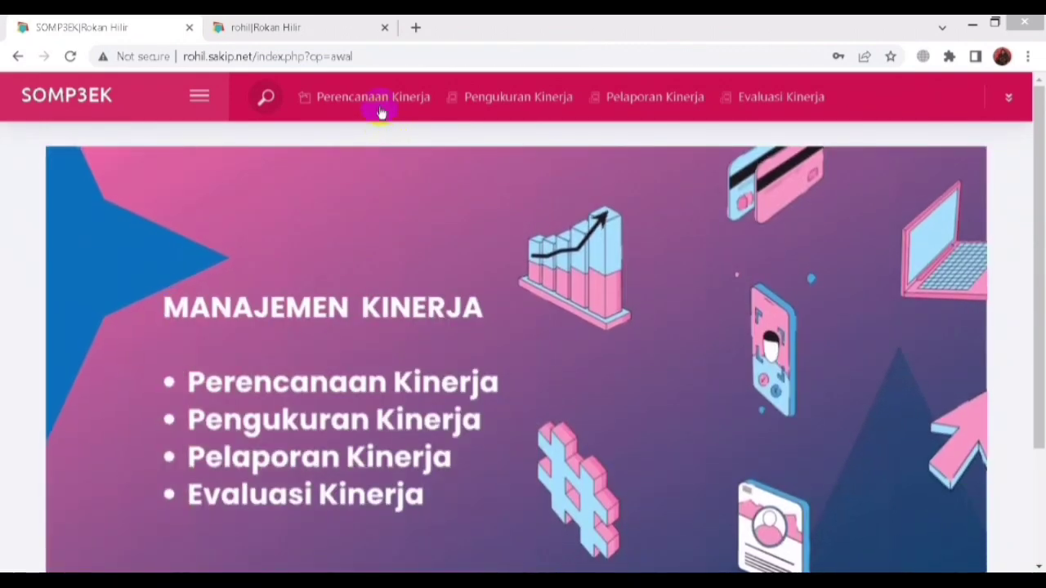
- Browse the Perencanaan Kinerja sections, viewing RPJMD, Renstra, Cascading and IKU in turn
{"action": "left_click", "coordinate": [381, 105]}
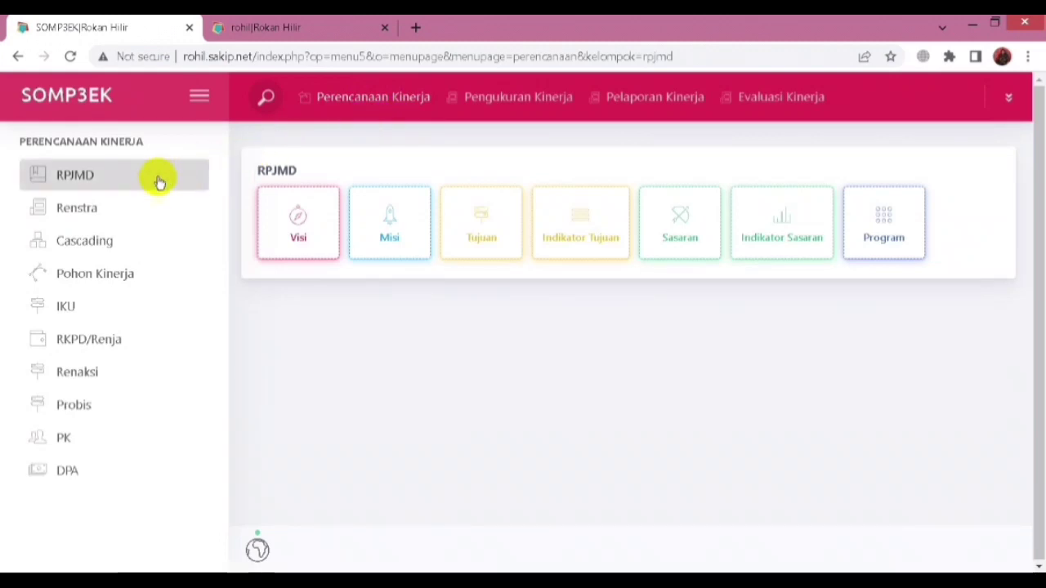
{"action": "left_click", "coordinate": [98, 176]}
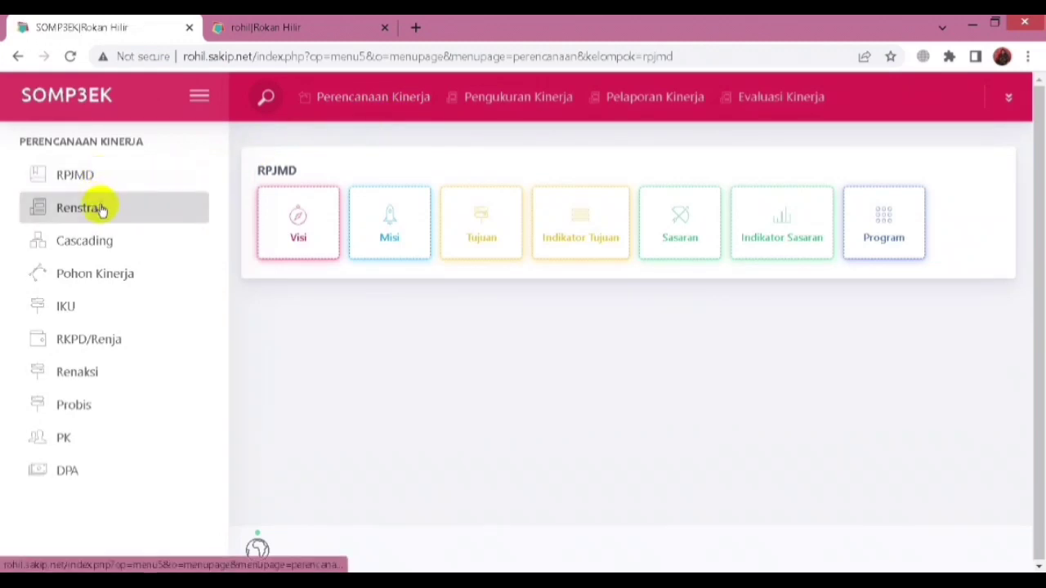
{"action": "left_click", "coordinate": [99, 209]}
{"action": "left_click", "coordinate": [107, 240]}
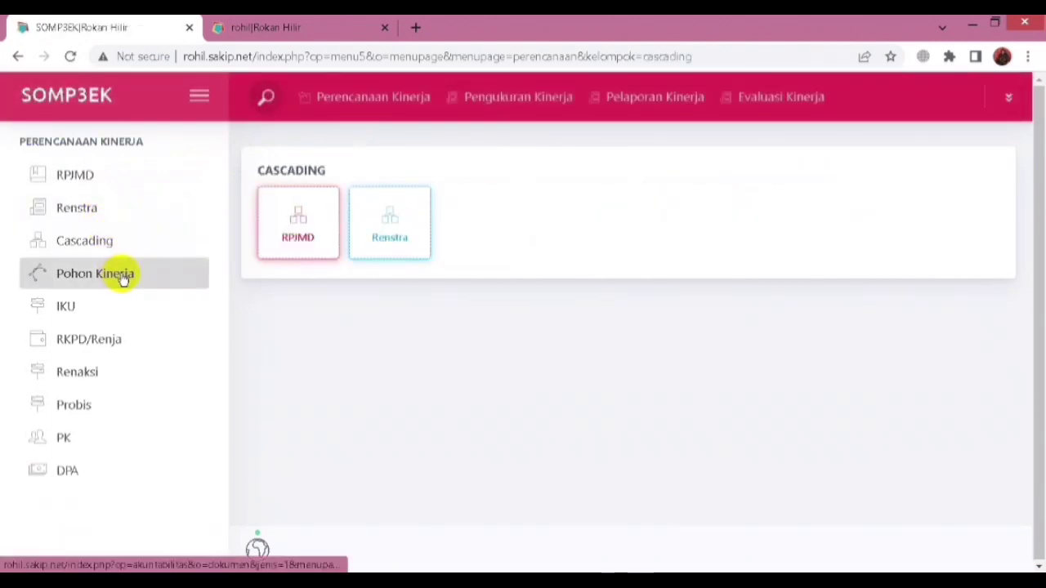
{"action": "left_click", "coordinate": [65, 311]}
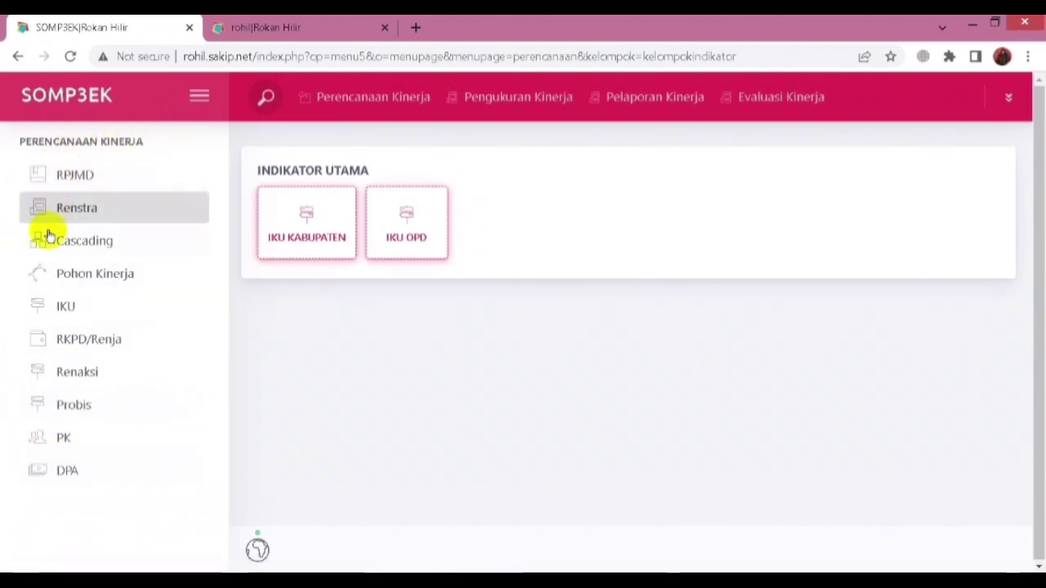
{"action": "left_click", "coordinate": [108, 365]}
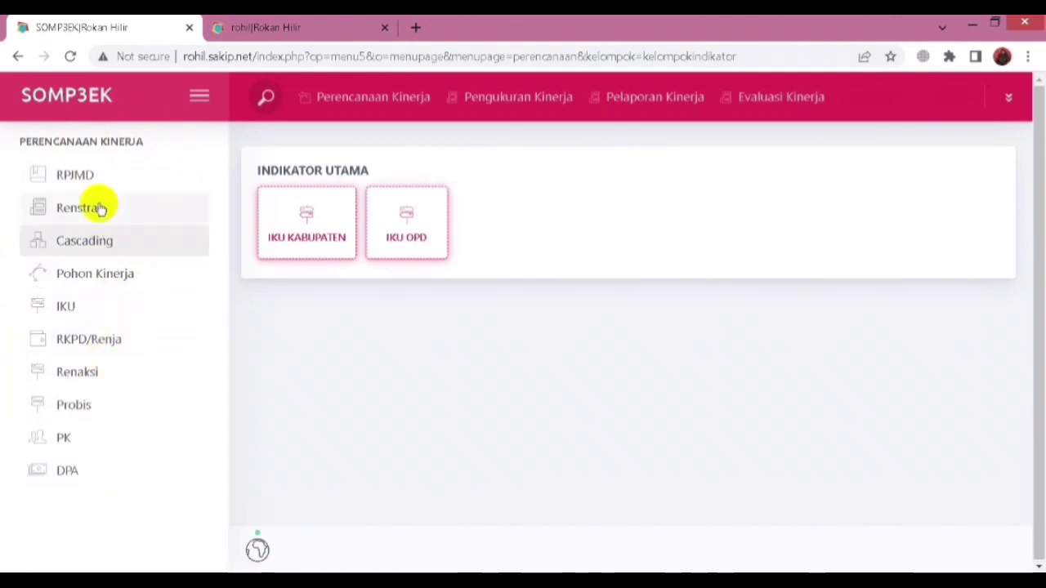
- View the RPJMD Visi table and the list of RPJMD programs for the period 2021-2026
{"action": "left_click", "coordinate": [89, 181]}
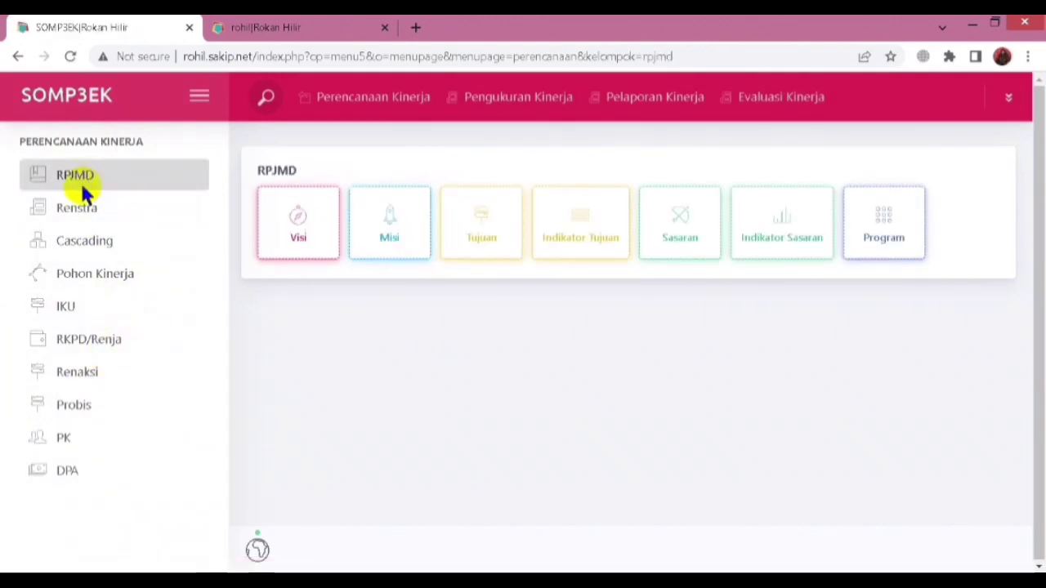
{"action": "left_click", "coordinate": [303, 235]}
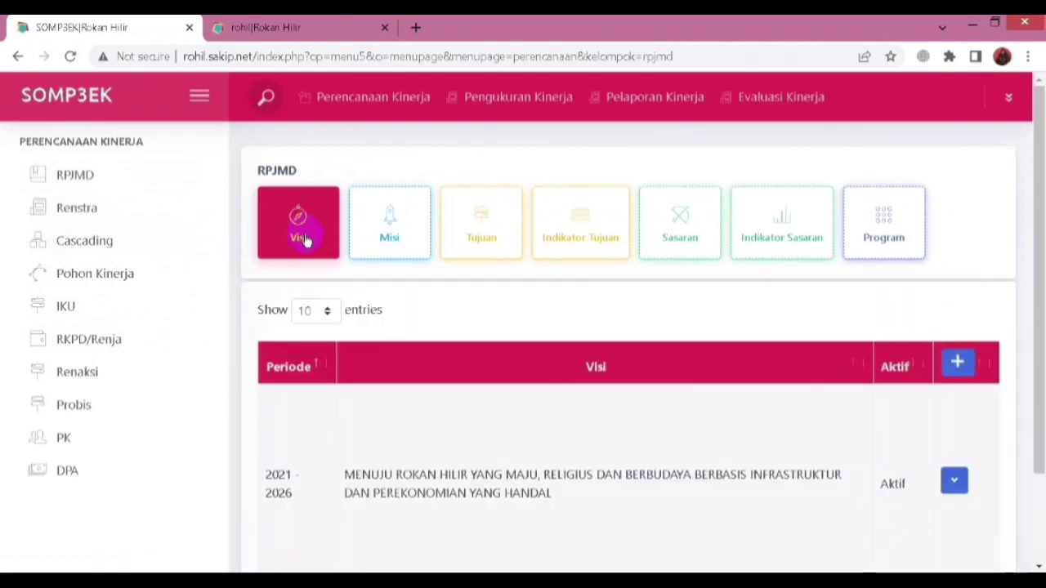
{"action": "left_click", "coordinate": [888, 228]}
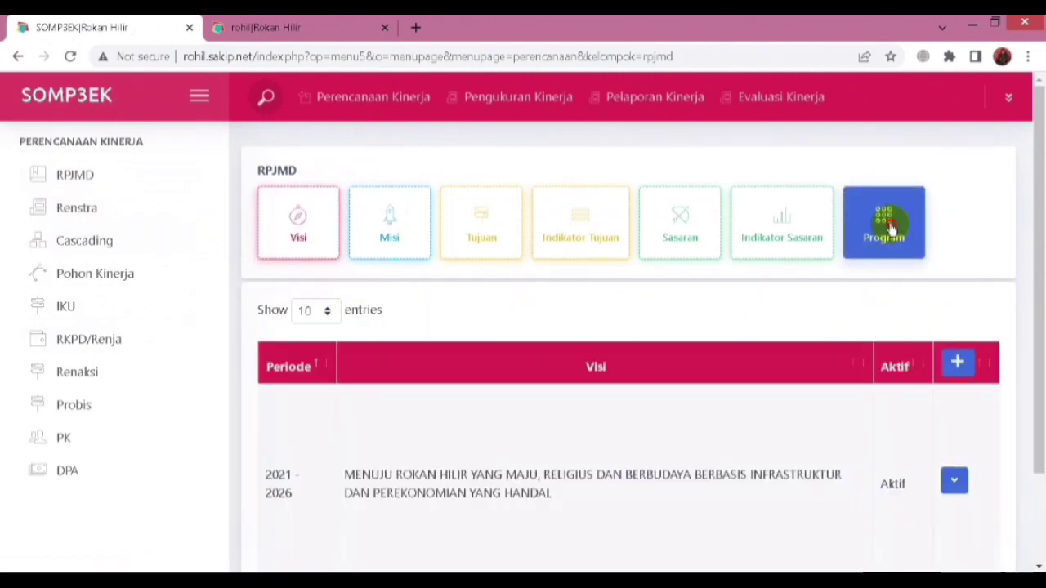
{"action": "scroll", "coordinate": [889, 230], "scroll_direction": "down", "scroll_amount": 4}
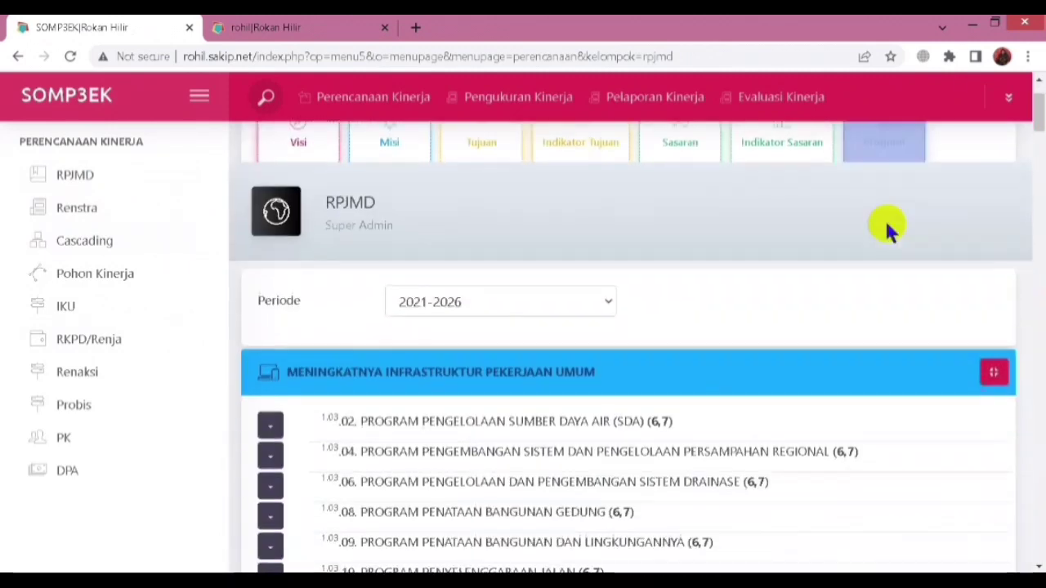
{"action": "scroll", "coordinate": [886, 231], "scroll_direction": "up", "scroll_amount": 4}
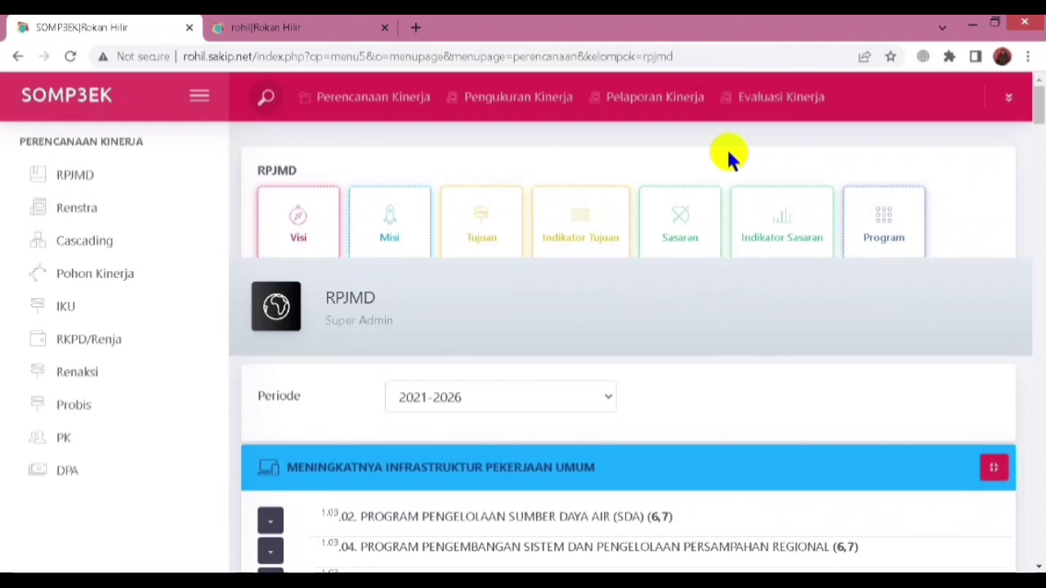
- Display the Tujuan Renstra entries for the Pelaksana BADAN KESATUAN BANGSA DAN POLITIK
{"action": "left_click", "coordinate": [86, 217]}
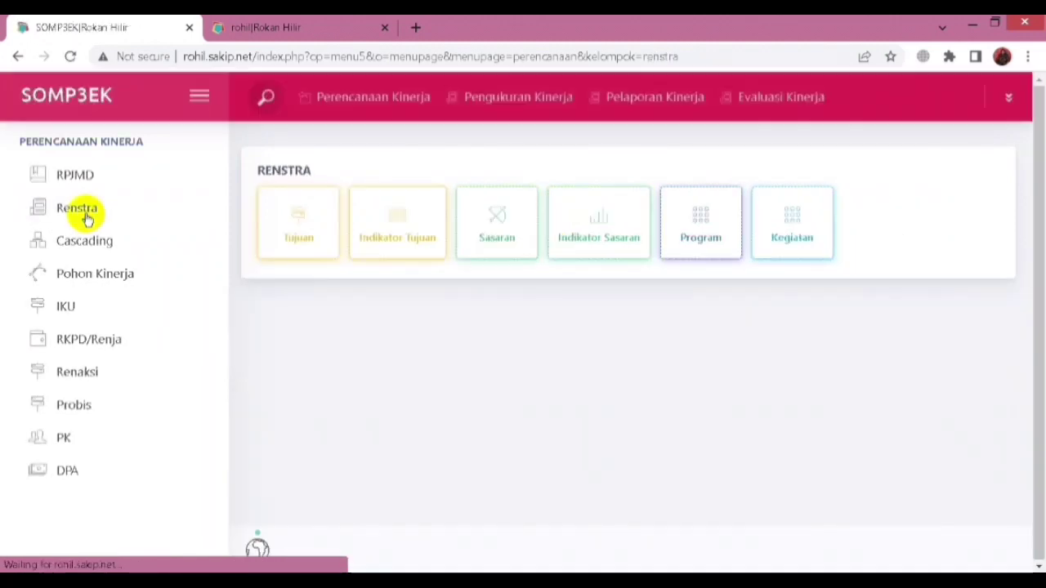
{"action": "left_click", "coordinate": [324, 236]}
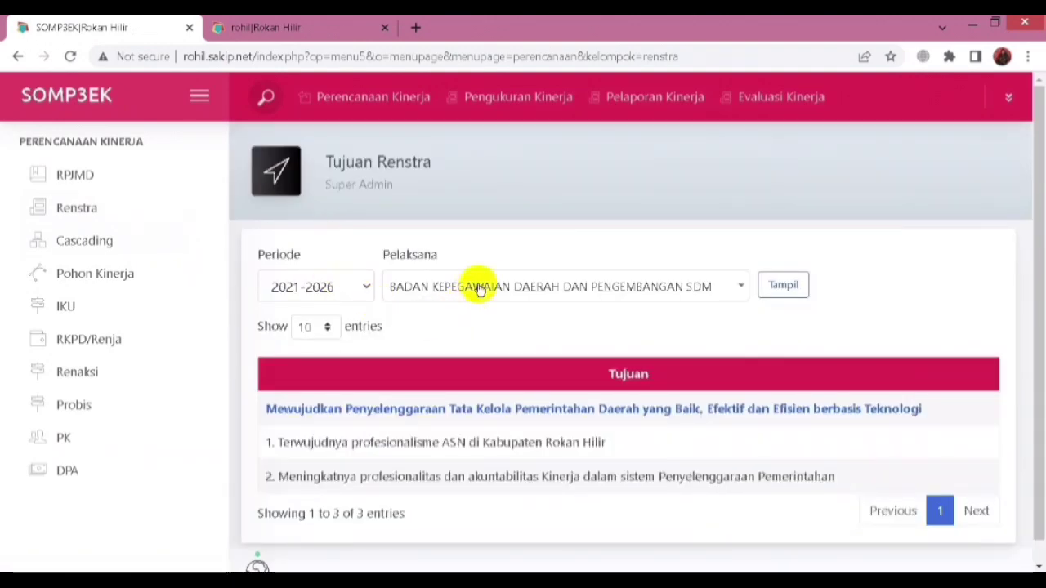
{"action": "left_click", "coordinate": [485, 289]}
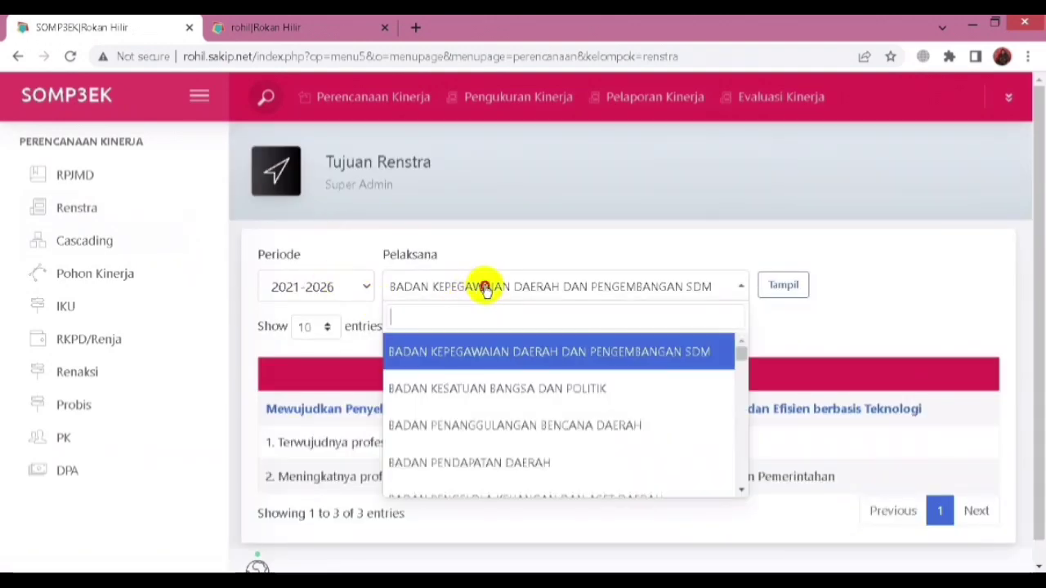
{"action": "left_click", "coordinate": [508, 386]}
{"action": "left_click", "coordinate": [793, 287]}
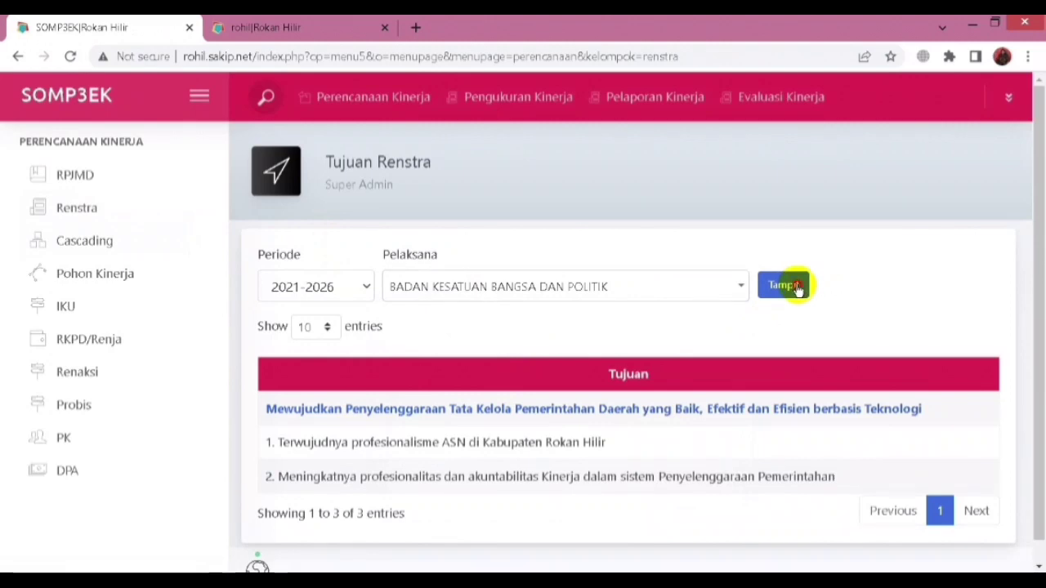
- Display the Tujuan Renstra entries for DINAS KOMUNIKASI INFORMATIKA STATISTIK DAN PERSANDIAN
{"action": "left_click", "coordinate": [704, 280]}
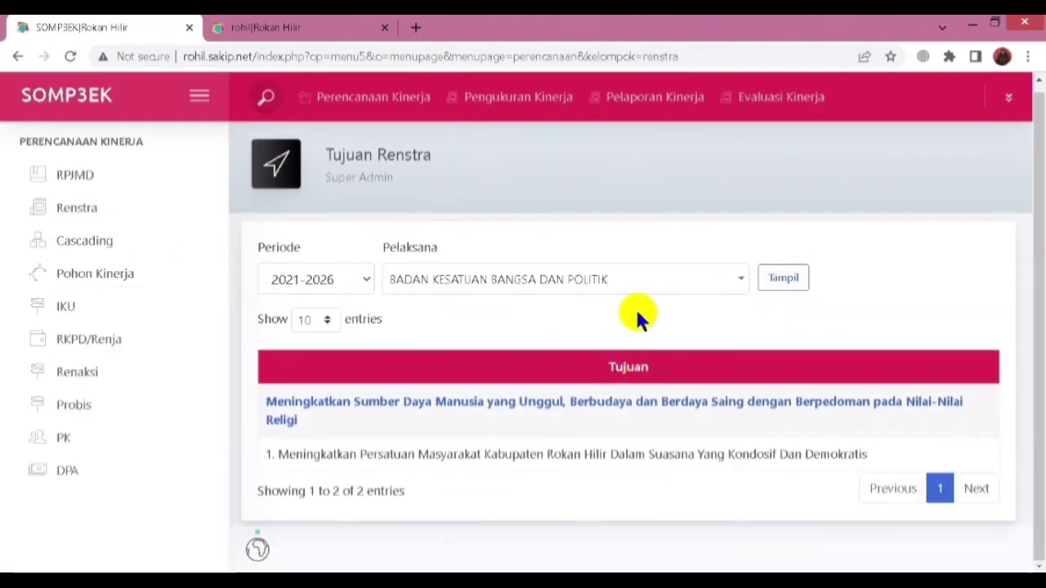
{"action": "left_click", "coordinate": [653, 283]}
{"action": "scroll", "coordinate": [612, 385], "scroll_direction": "down", "scroll_amount": 5}
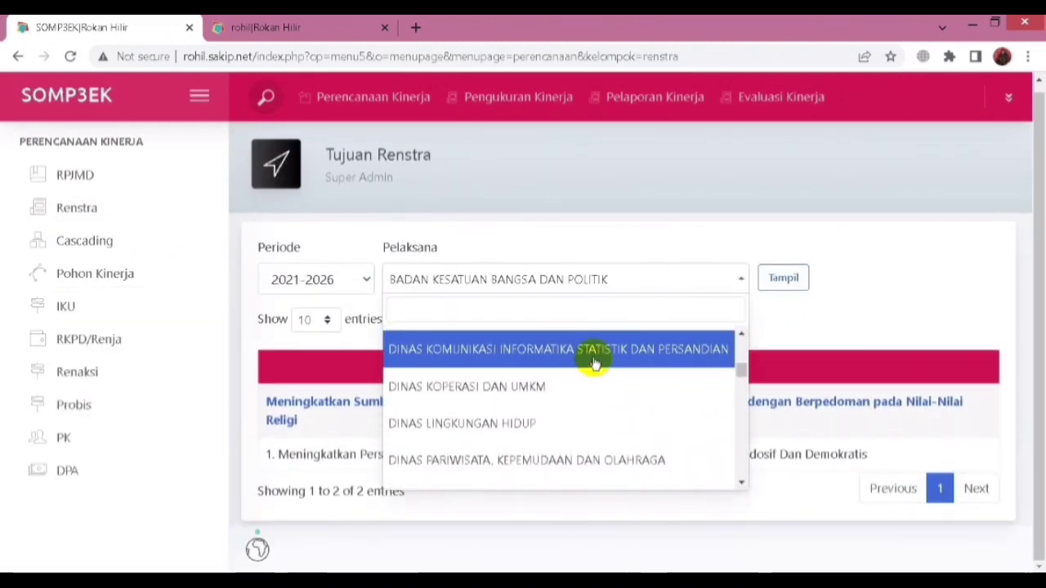
{"action": "left_click", "coordinate": [593, 358]}
{"action": "left_click", "coordinate": [790, 278]}
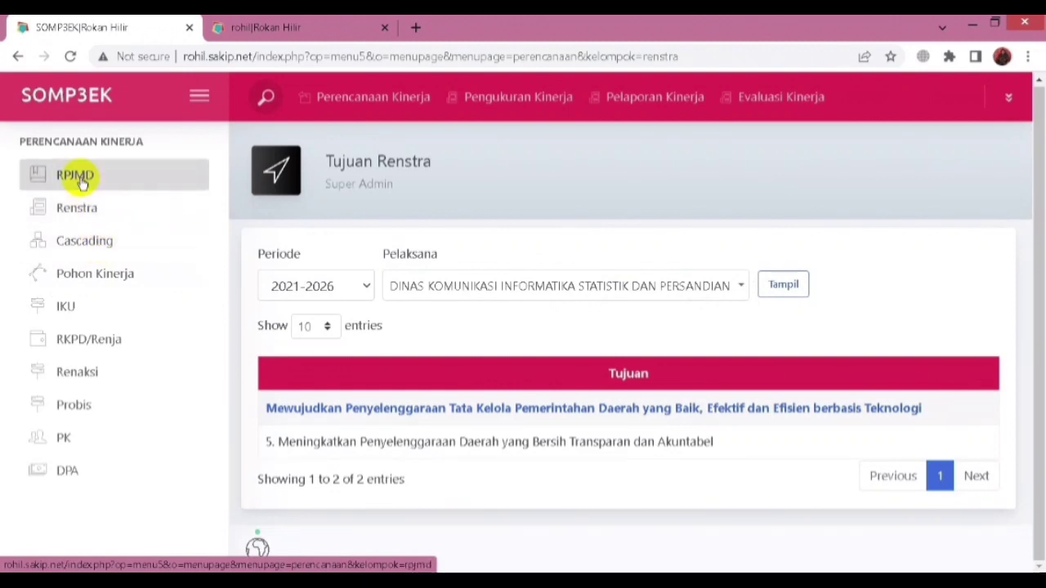
- Display the Cascading RPJMD chart, reduce its scale to 64 and collapse the section list to widen the chart area
{"action": "left_click", "coordinate": [98, 245]}
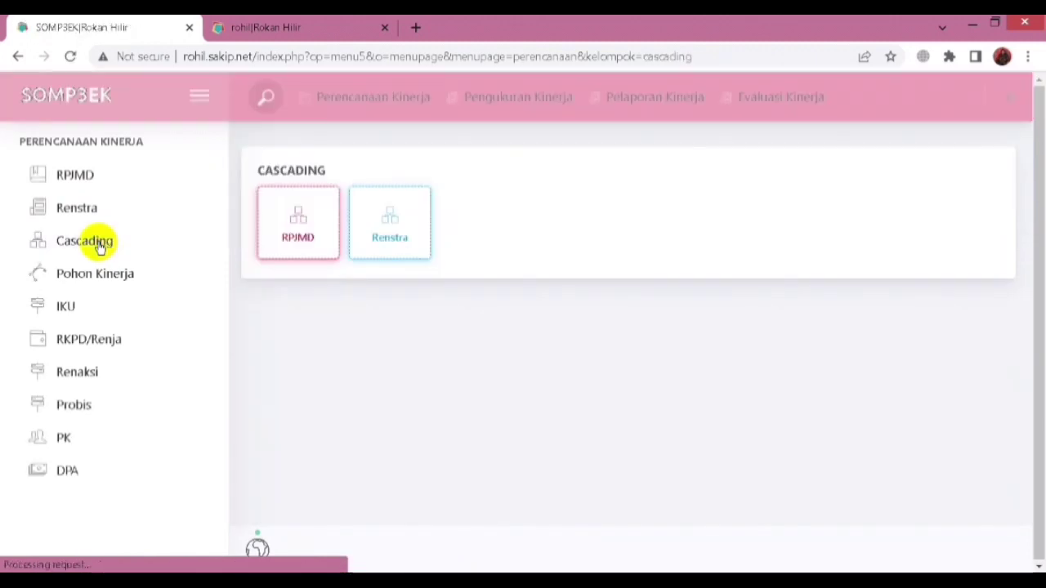
{"action": "left_click", "coordinate": [300, 237]}
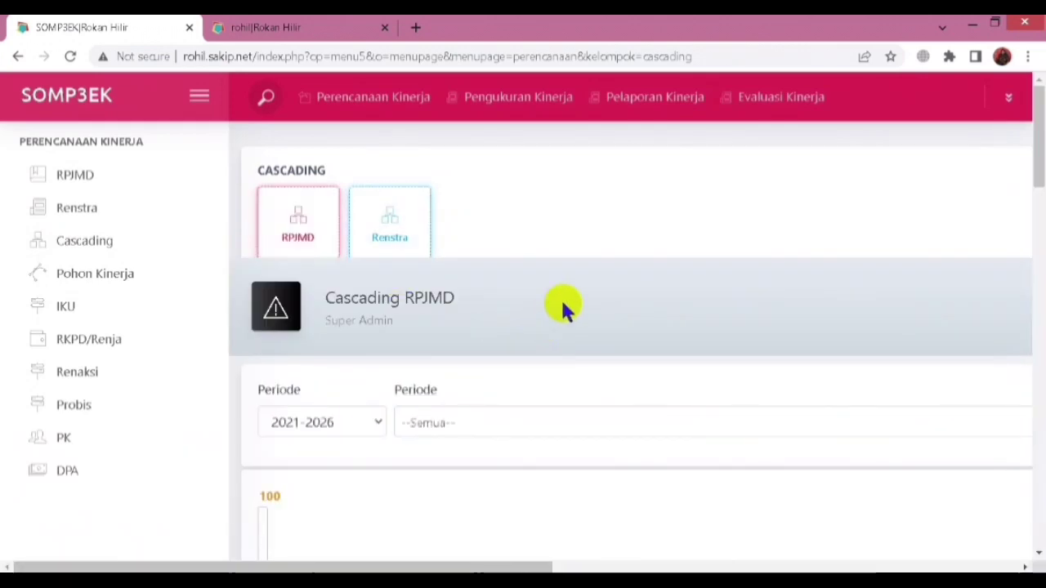
{"action": "scroll", "coordinate": [572, 302], "scroll_direction": "down", "scroll_amount": 1}
{"action": "scroll", "coordinate": [571, 300], "scroll_direction": "down", "scroll_amount": 4}
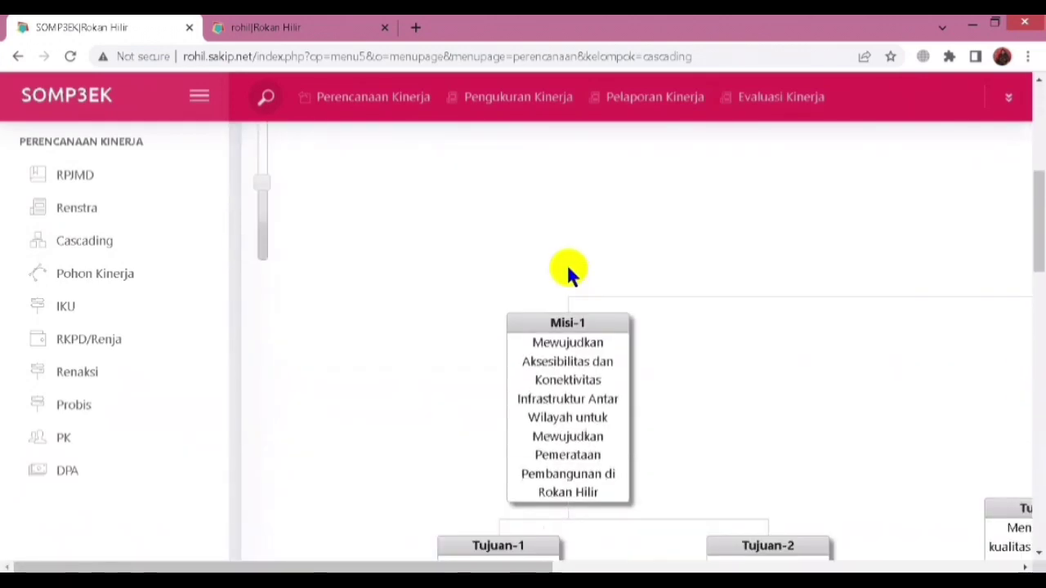
{"action": "left_click_drag", "start_coordinate": [264, 187], "coordinate": [254, 217]}
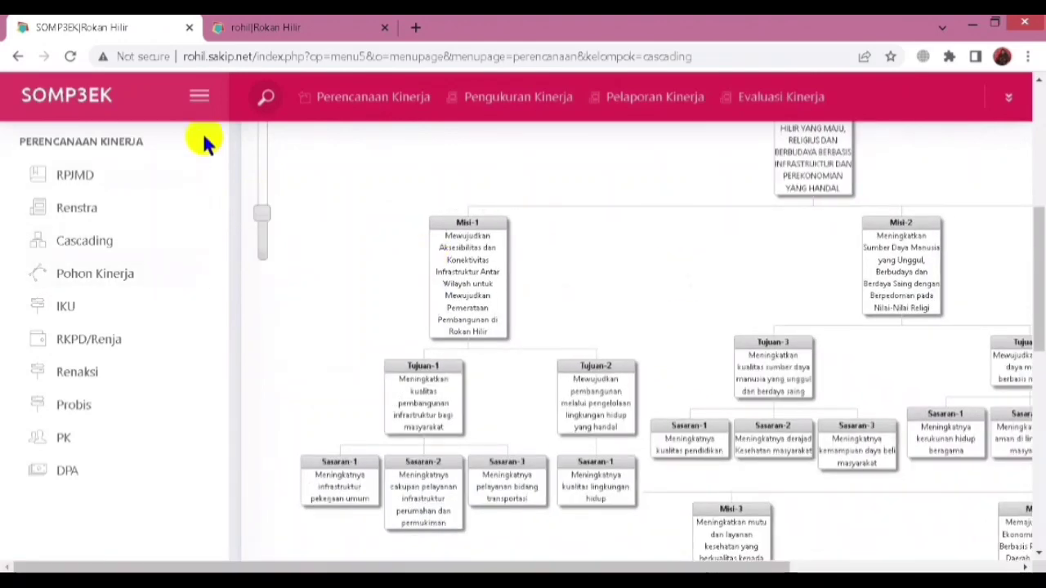
{"action": "left_click", "coordinate": [199, 97]}
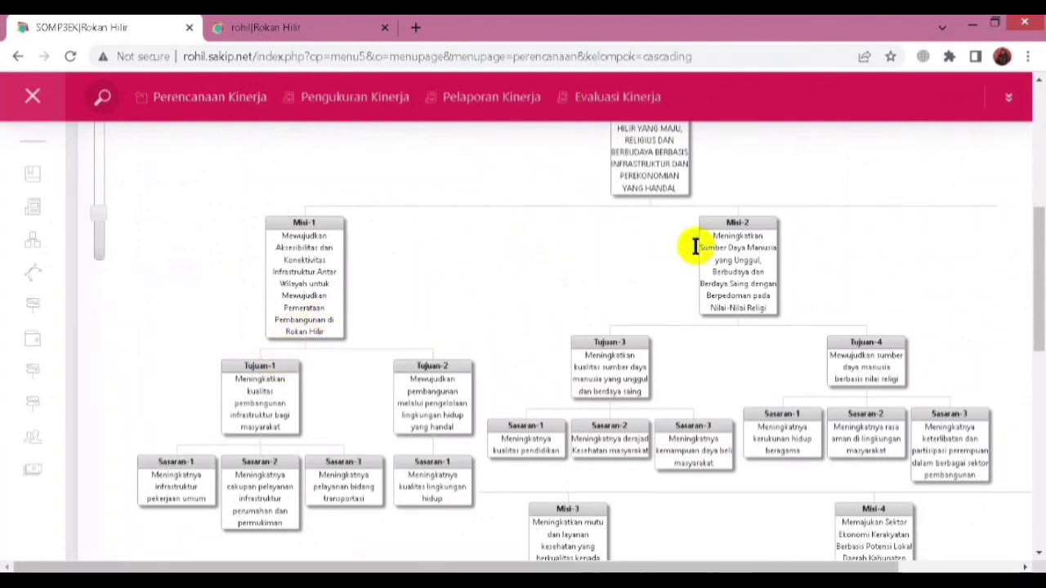
- Isolate the Misi-1 and Tujuan-1 branches in the Cascading RPJMD chart and restore their hidden sibling branches
{"action": "left_click", "coordinate": [319, 214]}
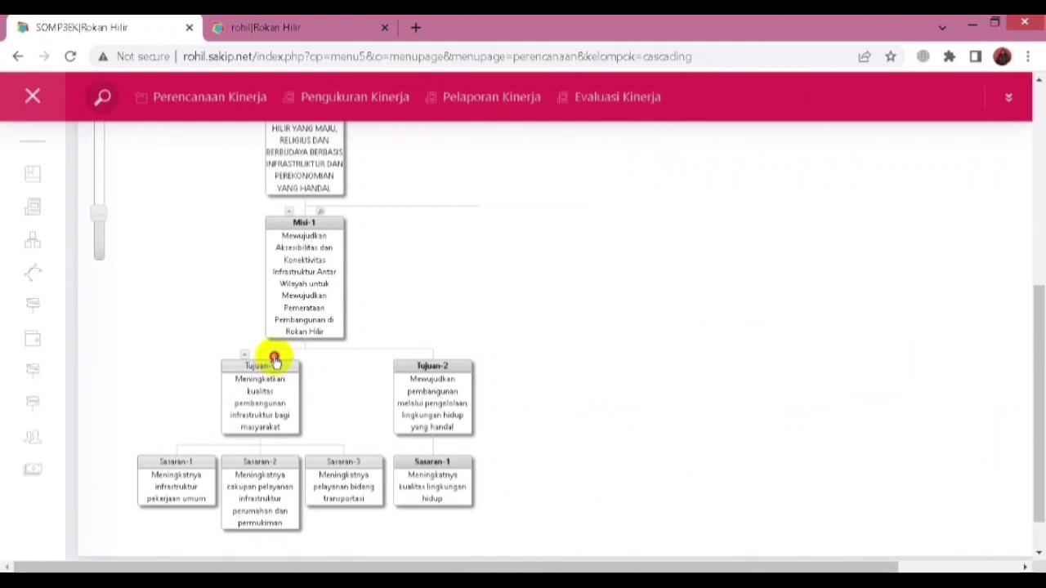
{"action": "left_click", "coordinate": [275, 360]}
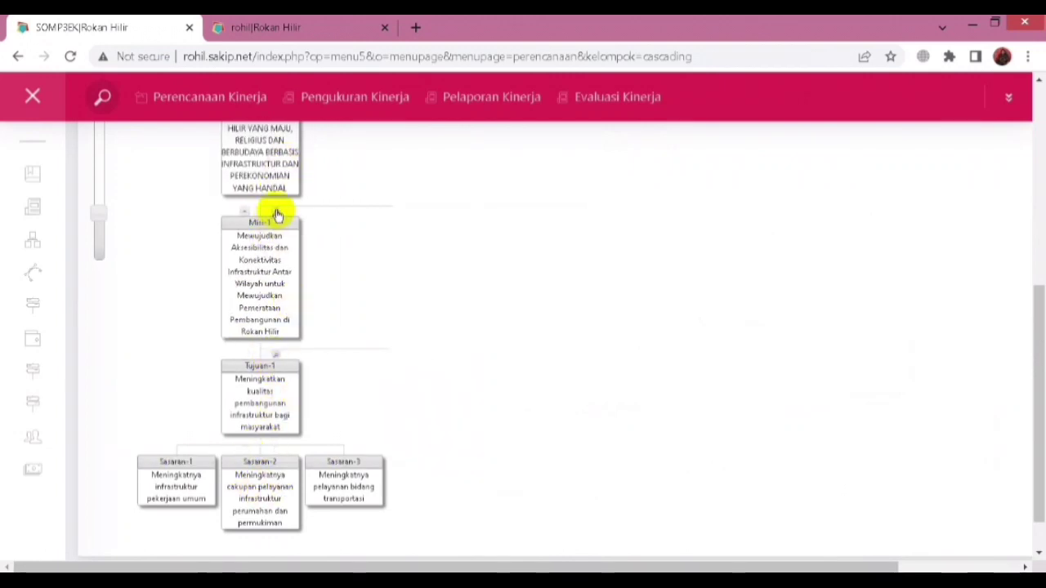
{"action": "left_click", "coordinate": [275, 212]}
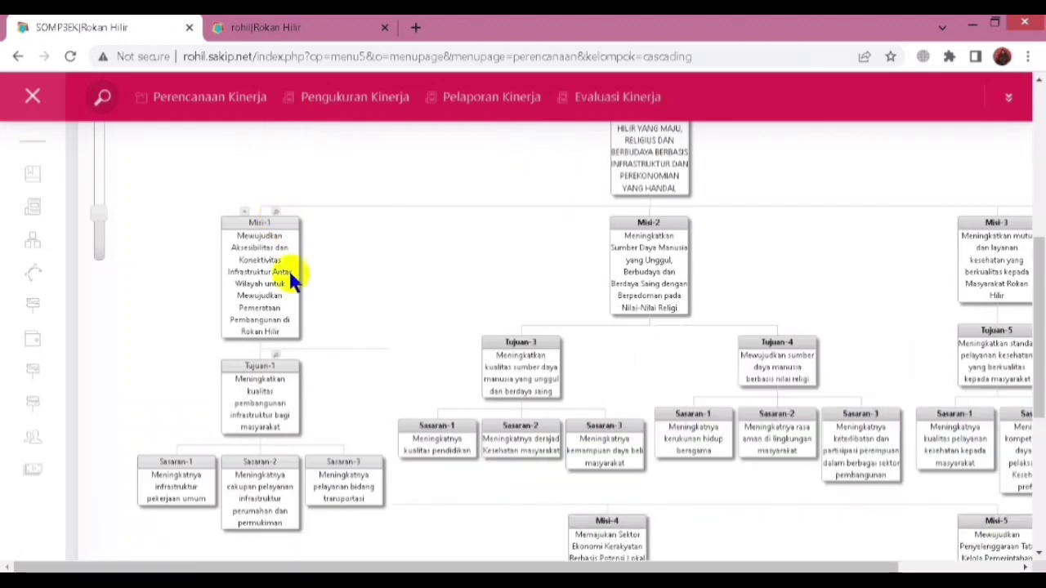
{"action": "left_click", "coordinate": [278, 357]}
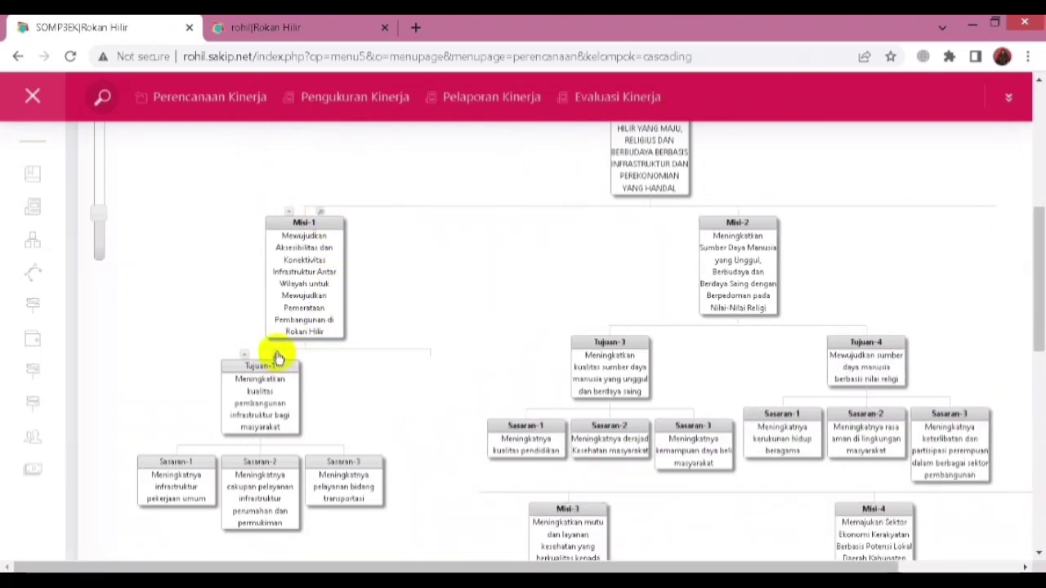
- Look over the Cascading RPJMD chart and list the missions available for filtering it
{"action": "scroll", "coordinate": [675, 335], "scroll_direction": "up", "scroll_amount": 2}
{"action": "scroll", "coordinate": [675, 335], "scroll_direction": "down", "scroll_amount": 2}
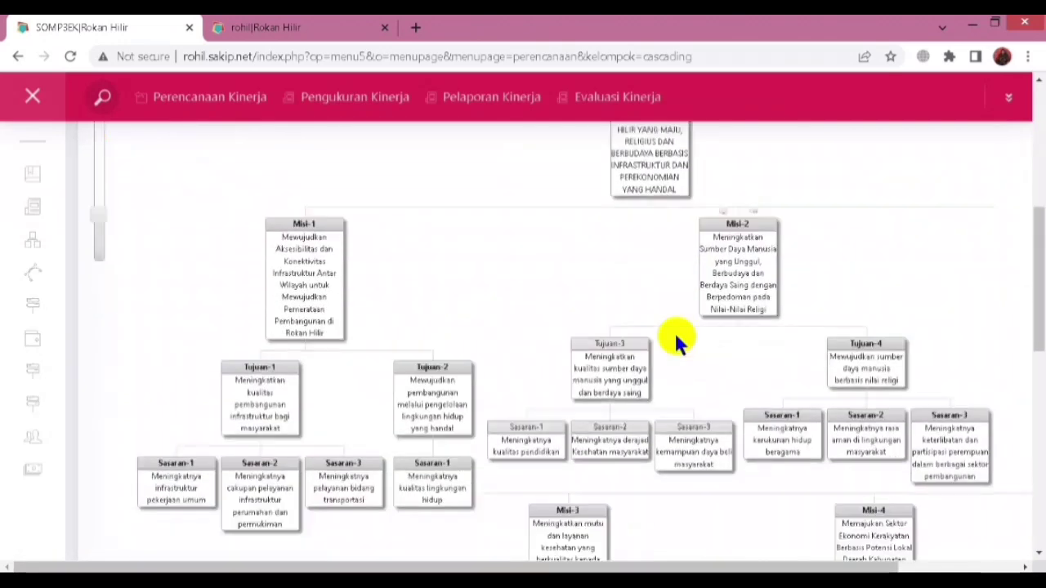
{"action": "scroll", "coordinate": [674, 335], "scroll_direction": "up", "scroll_amount": 1}
{"action": "scroll", "coordinate": [674, 335], "scroll_direction": "up", "scroll_amount": 2}
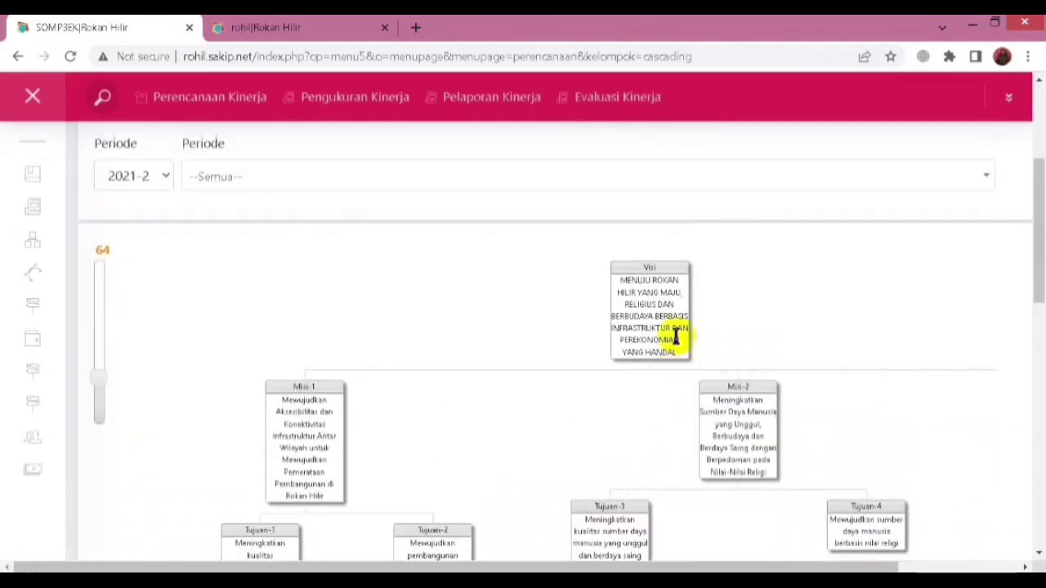
{"action": "left_click", "coordinate": [574, 258]}
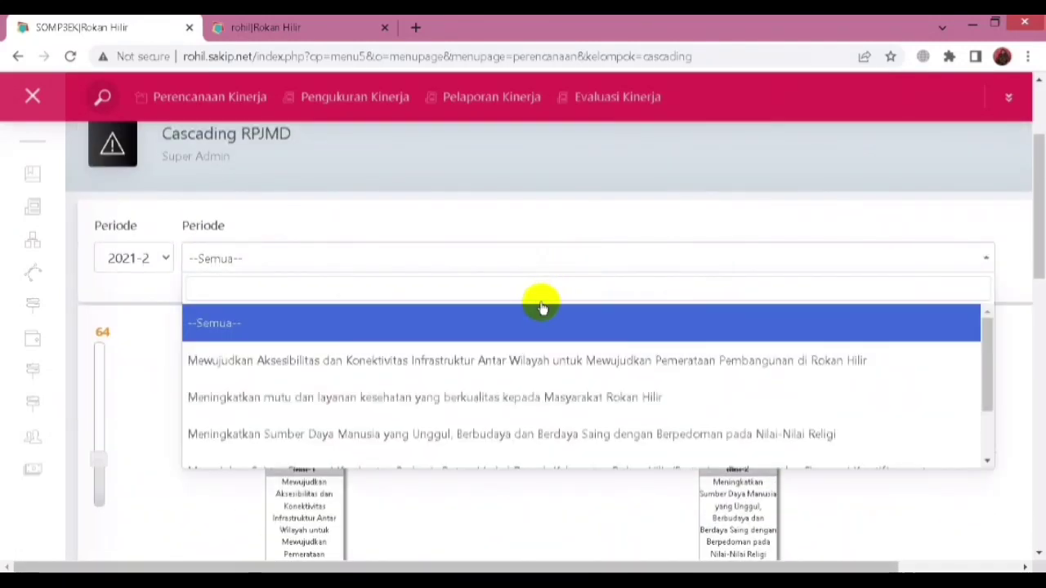
- Display the Cascading Renstra chart and examine it from Visi down to the Sasaran boxes
{"action": "mouse_move", "coordinate": [56, 236]}
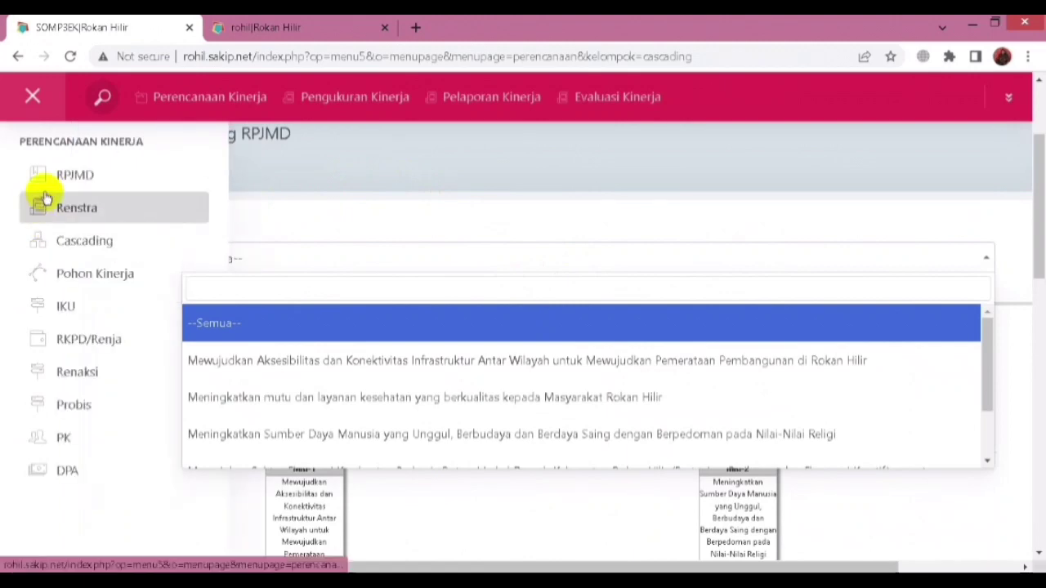
{"action": "left_click", "coordinate": [86, 245]}
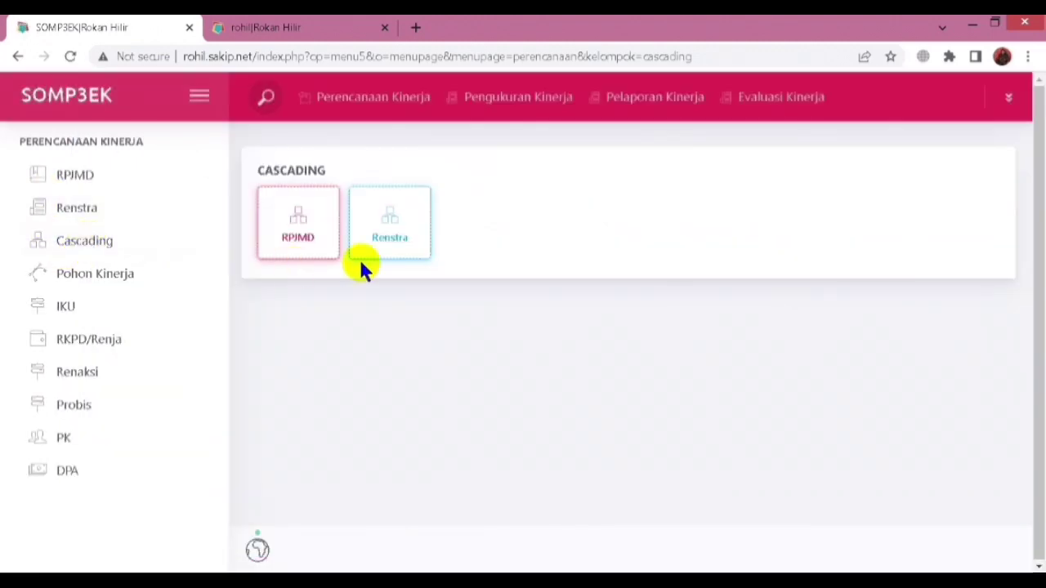
{"action": "left_click", "coordinate": [390, 213]}
{"action": "scroll", "coordinate": [539, 237], "scroll_direction": "down", "scroll_amount": 5}
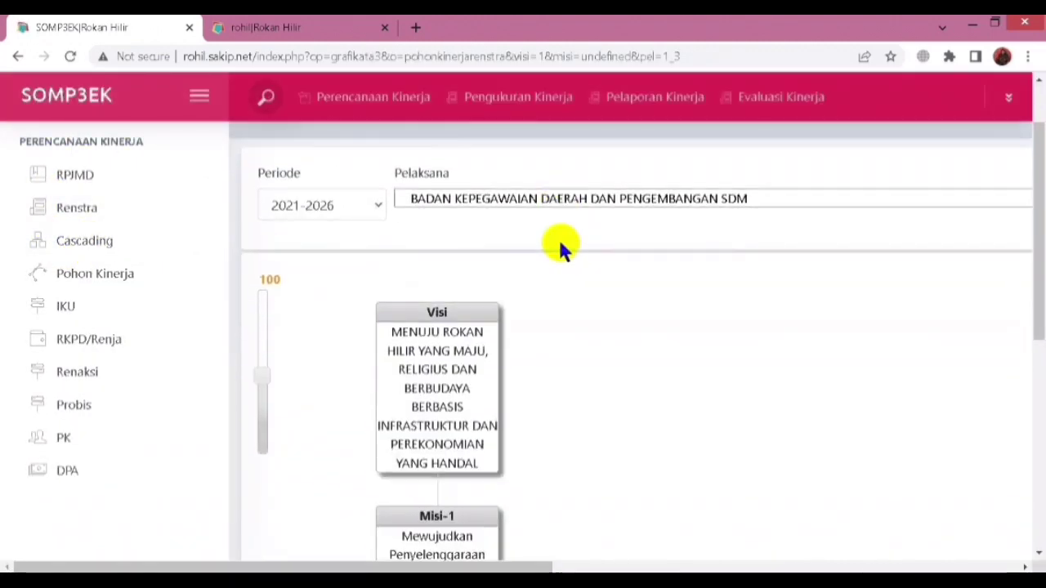
{"action": "scroll", "coordinate": [581, 223], "scroll_direction": "down", "scroll_amount": 3}
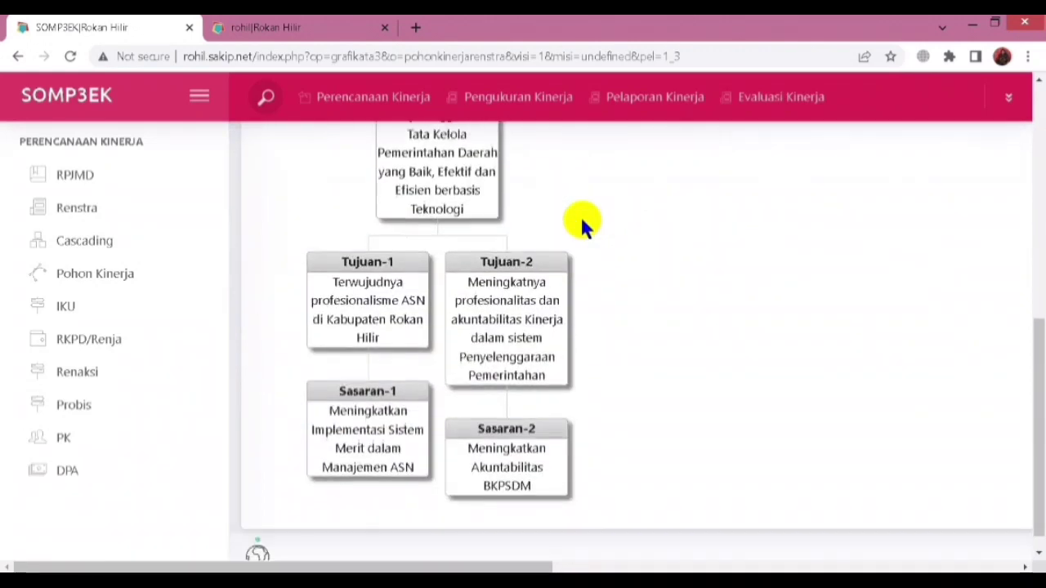
- Set the Cascading Renstra chart's Pelaksana to BADAN PERENCANAAN PEMBANGUNAN DAERAH
{"action": "scroll", "coordinate": [581, 223], "scroll_direction": "up", "scroll_amount": 8}
{"action": "left_click", "coordinate": [601, 288]}
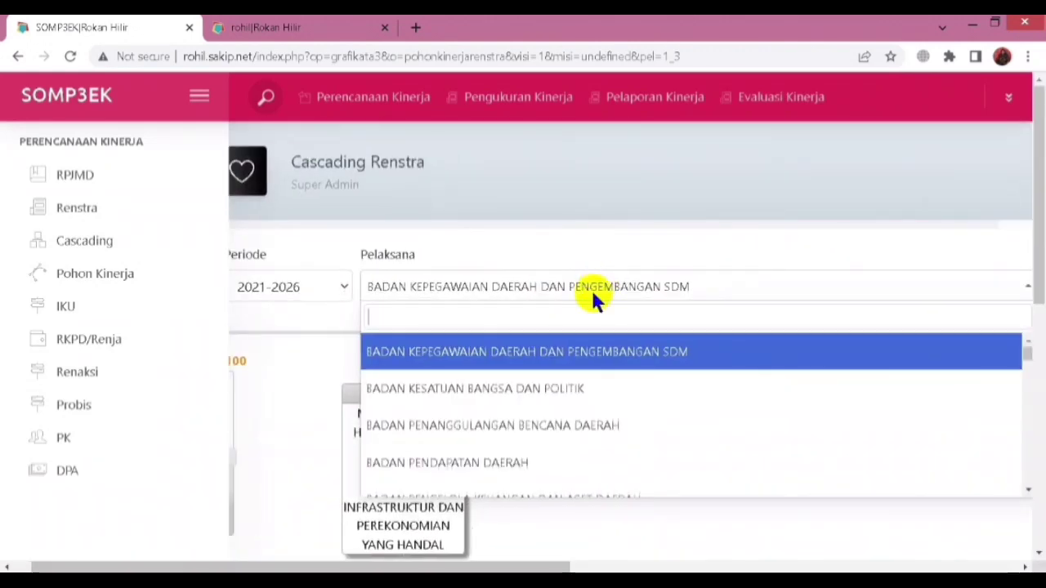
{"action": "scroll", "coordinate": [568, 384], "scroll_direction": "down", "scroll_amount": 3}
{"action": "left_click", "coordinate": [572, 373]}
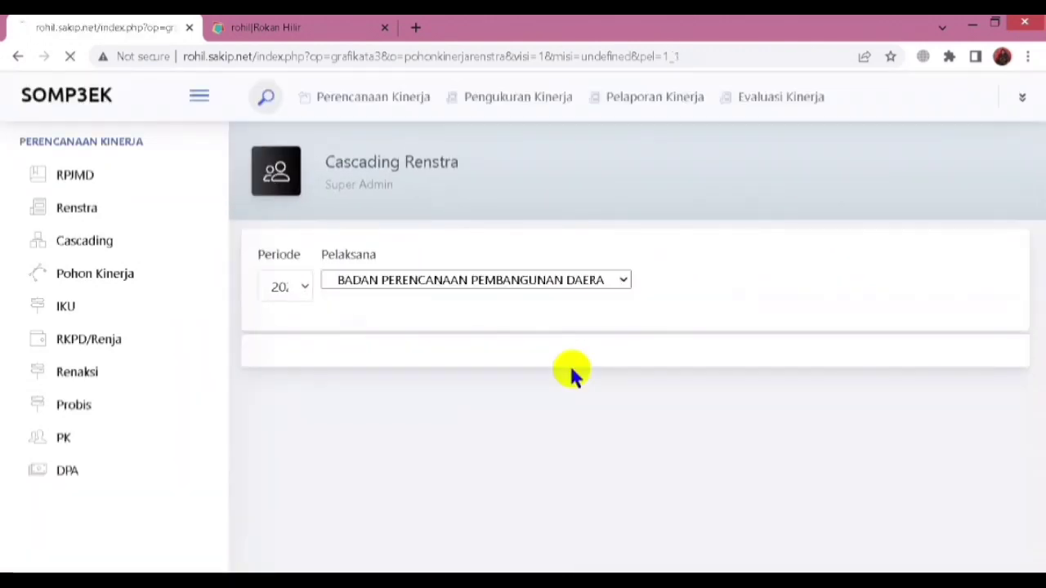
- Look over the current Cascading Renstra chart, then display the one for DINAS KEPENDUDUKAN DAN PENCATATAN SIPIL
{"action": "scroll", "coordinate": [570, 368], "scroll_direction": "down", "scroll_amount": 6}
{"action": "scroll", "coordinate": [572, 369], "scroll_direction": "up", "scroll_amount": 6}
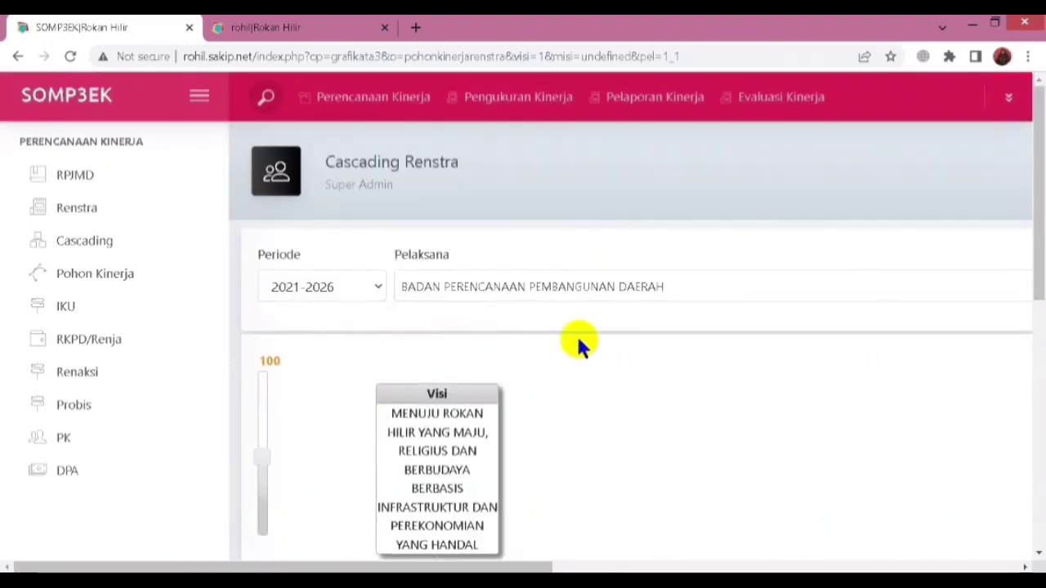
{"action": "left_click", "coordinate": [588, 287]}
{"action": "left_click", "coordinate": [566, 473]}
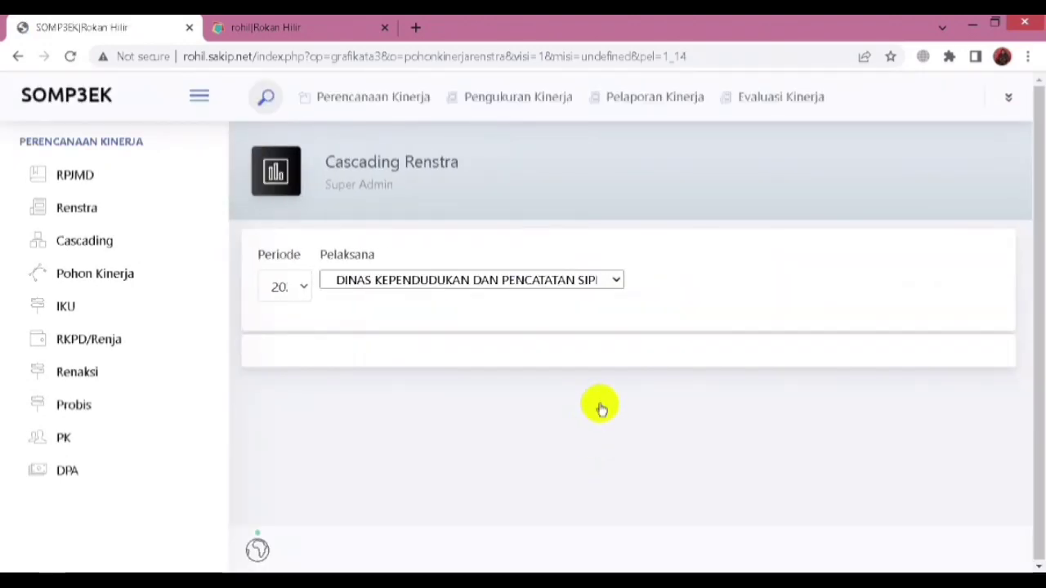
{"action": "scroll", "coordinate": [607, 367], "scroll_direction": "down", "scroll_amount": 5}
{"action": "scroll", "coordinate": [618, 367], "scroll_direction": "up", "scroll_amount": 2}
{"action": "scroll", "coordinate": [614, 366], "scroll_direction": "up", "scroll_amount": 2}
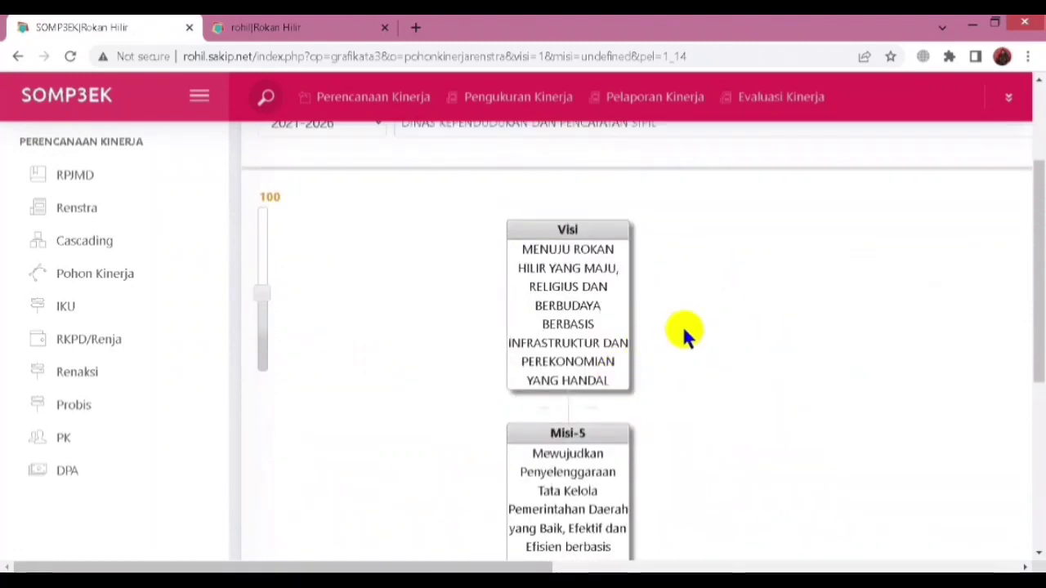
{"action": "scroll", "coordinate": [719, 307], "scroll_direction": "up", "scroll_amount": 1}
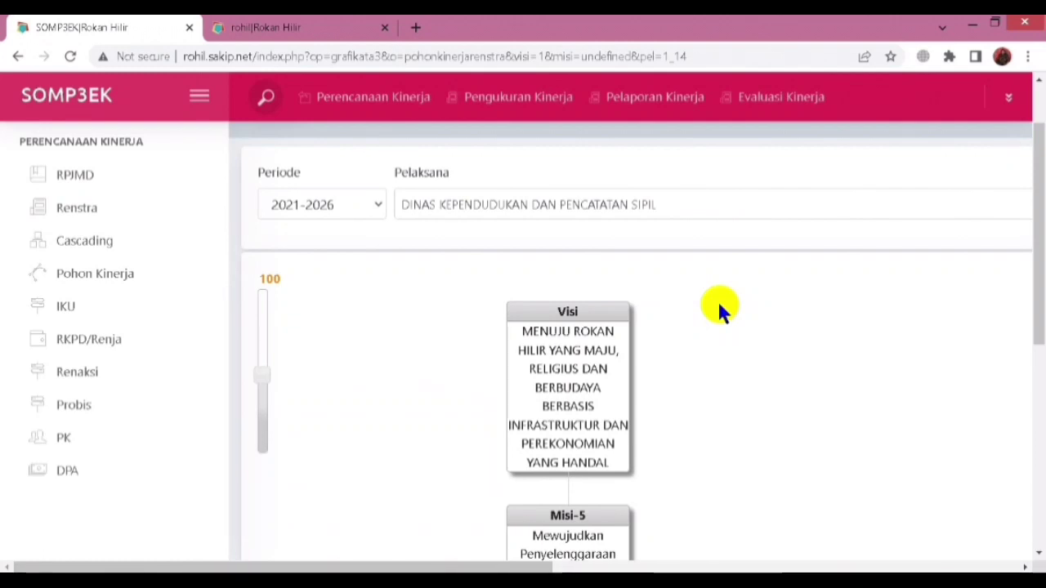
- View the Pohon Kinerja document of BADAN PENANGGULANGAN BENCANA DAERAH and close its preview
{"action": "left_click", "coordinate": [107, 280]}
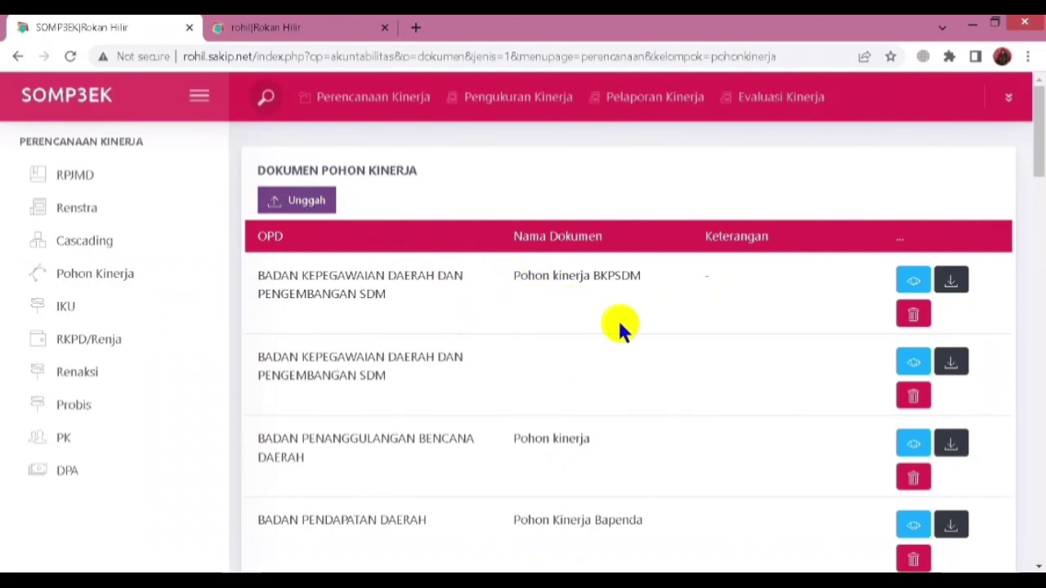
{"action": "scroll", "coordinate": [621, 323], "scroll_direction": "down", "scroll_amount": 1}
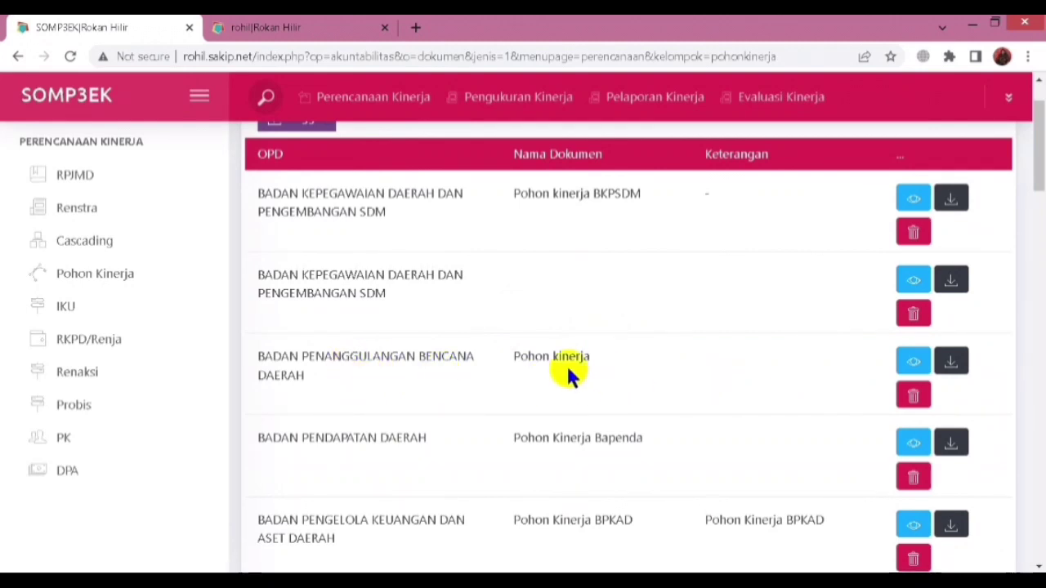
{"action": "scroll", "coordinate": [566, 359], "scroll_direction": "down", "scroll_amount": 1}
{"action": "scroll", "coordinate": [566, 360], "scroll_direction": "up", "scroll_amount": 1}
{"action": "left_click", "coordinate": [913, 364]}
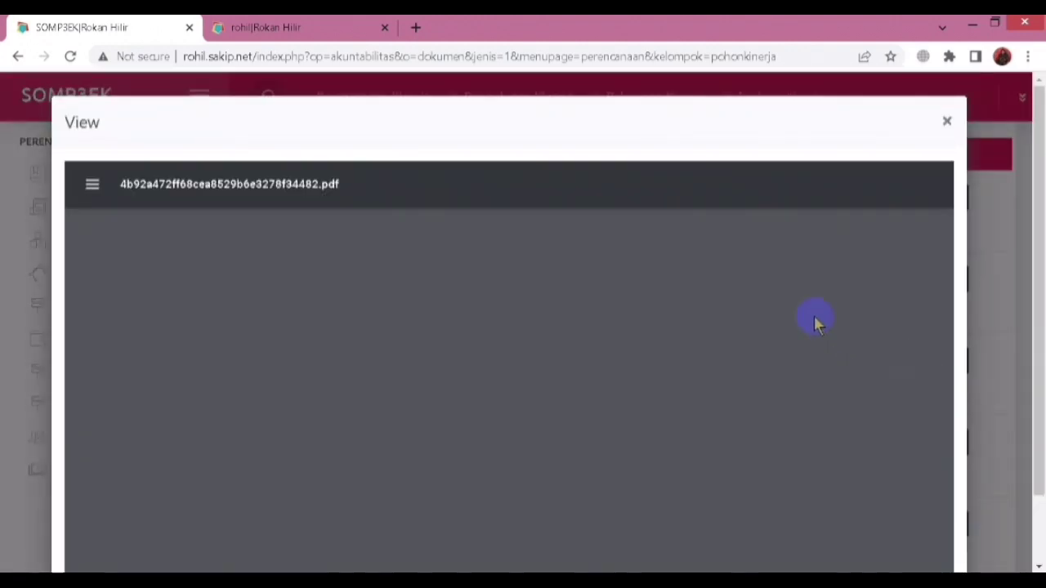
{"action": "scroll", "coordinate": [764, 307], "scroll_direction": "down", "scroll_amount": 3}
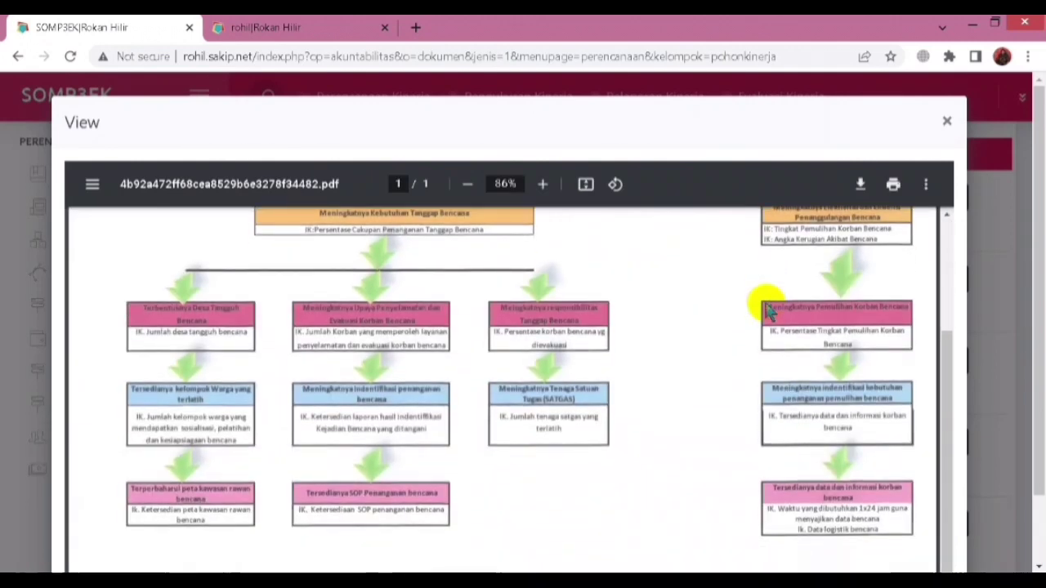
{"action": "left_click", "coordinate": [946, 123]}
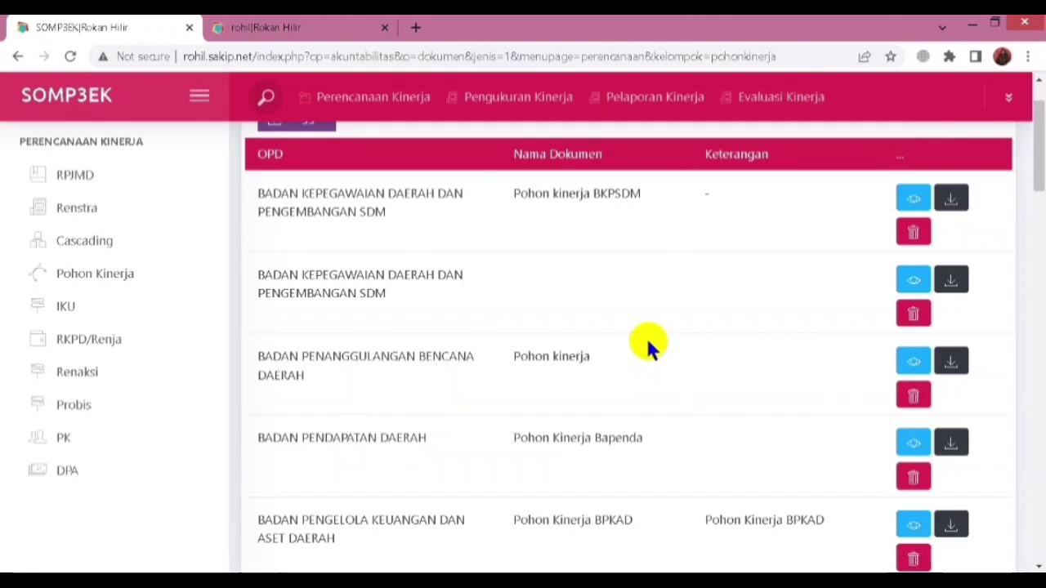
- Look through the list of Pohon Kinerja documents uploaded by the OPDs and return to its beginning
{"action": "scroll", "coordinate": [649, 339], "scroll_direction": "up", "scroll_amount": 1}
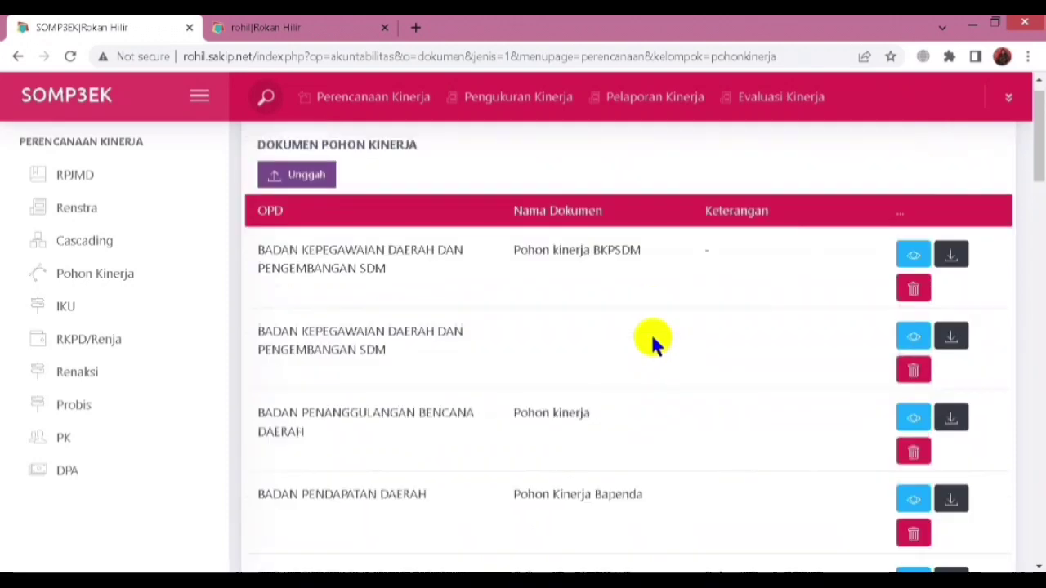
{"action": "scroll", "coordinate": [677, 343], "scroll_direction": "down", "scroll_amount": 5}
{"action": "scroll", "coordinate": [682, 343], "scroll_direction": "down", "scroll_amount": 10}
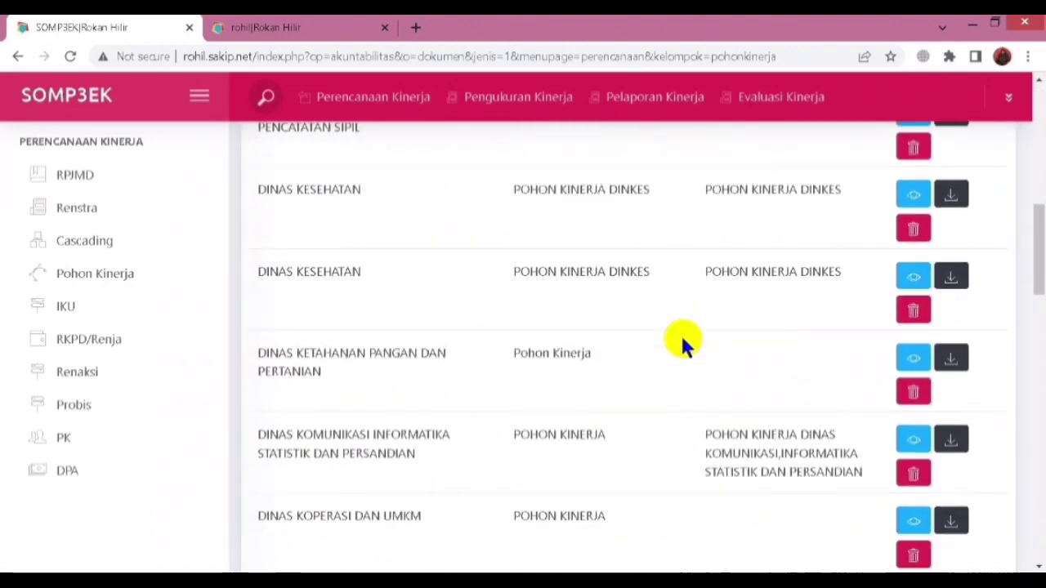
{"action": "scroll", "coordinate": [680, 339], "scroll_direction": "up", "scroll_amount": 10}
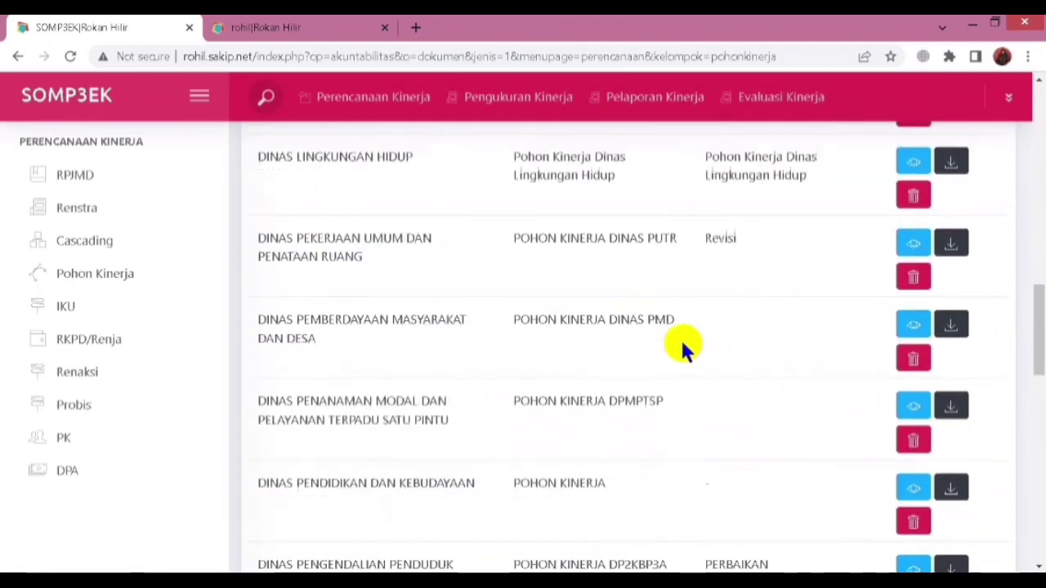
{"action": "scroll", "coordinate": [683, 345], "scroll_direction": "up", "scroll_amount": 3}
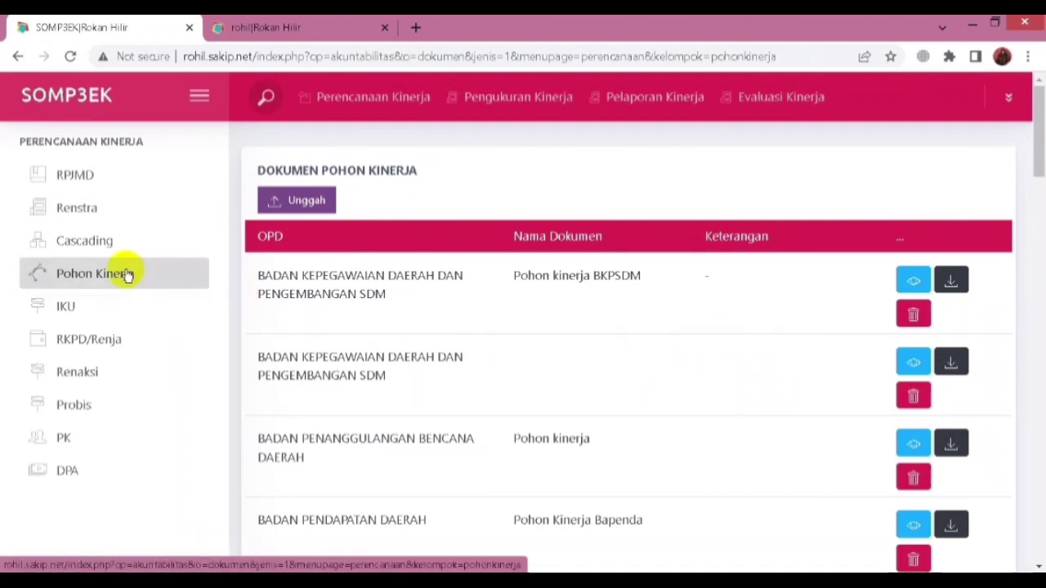
- Display the IKU KABUPATEN indicators and look over their yearly targets and realisations
{"action": "left_click", "coordinate": [80, 315]}
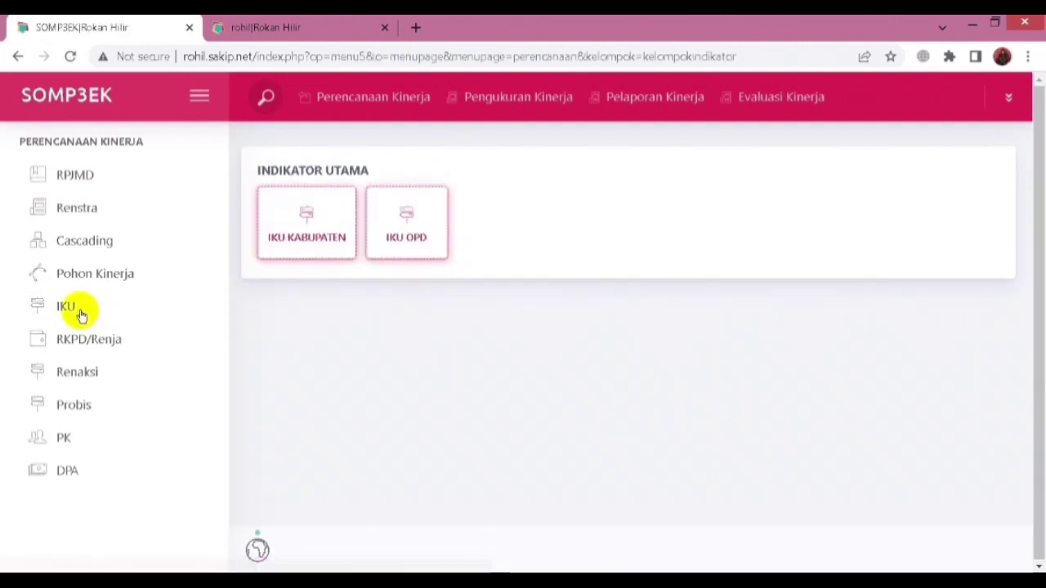
{"action": "left_click", "coordinate": [312, 239]}
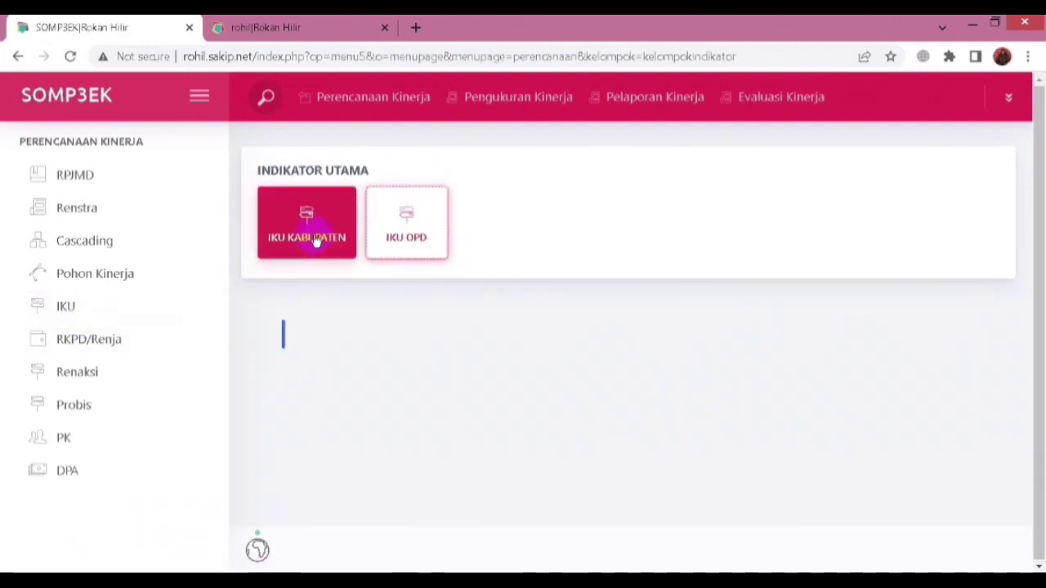
{"action": "scroll", "coordinate": [630, 282], "scroll_direction": "down", "scroll_amount": 1}
{"action": "scroll", "coordinate": [631, 282], "scroll_direction": "down", "scroll_amount": 2}
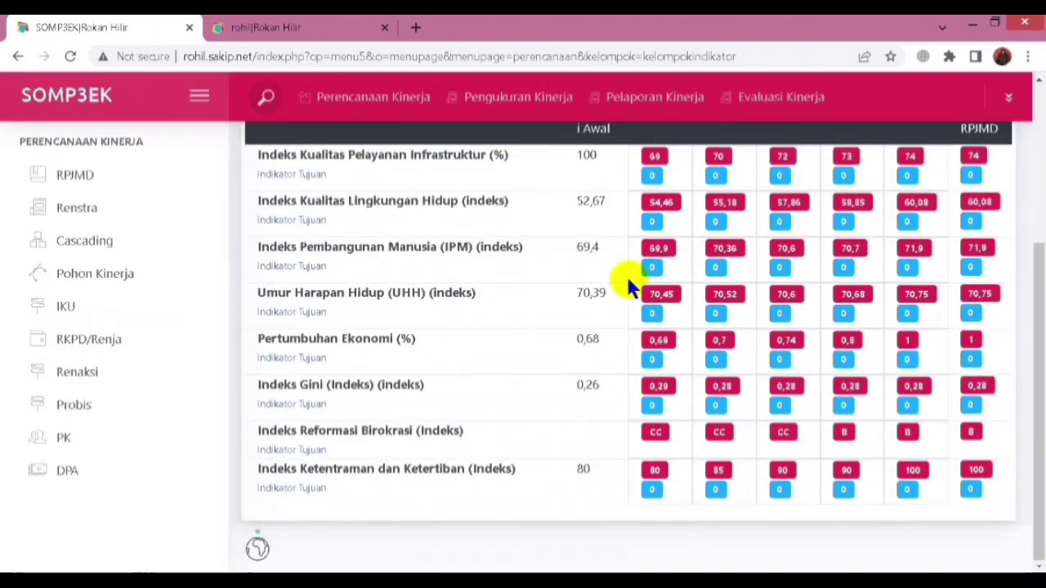
{"action": "scroll", "coordinate": [629, 280], "scroll_direction": "up", "scroll_amount": 3}
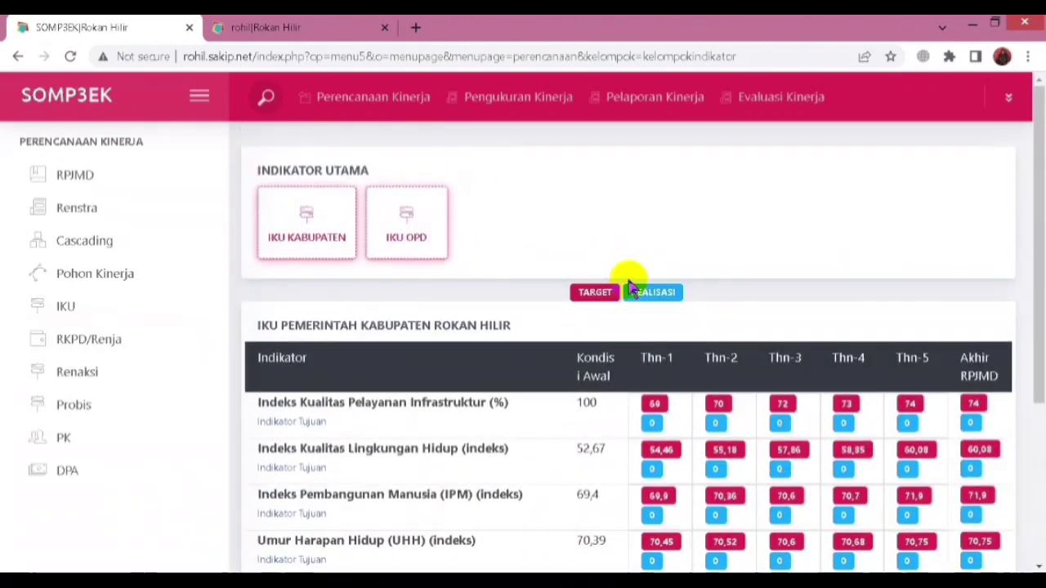
- Display the IKU OPD indicators and look over the tables of the individual OPDs
{"action": "left_click", "coordinate": [413, 235]}
{"action": "scroll", "coordinate": [520, 206], "scroll_direction": "down", "scroll_amount": 4}
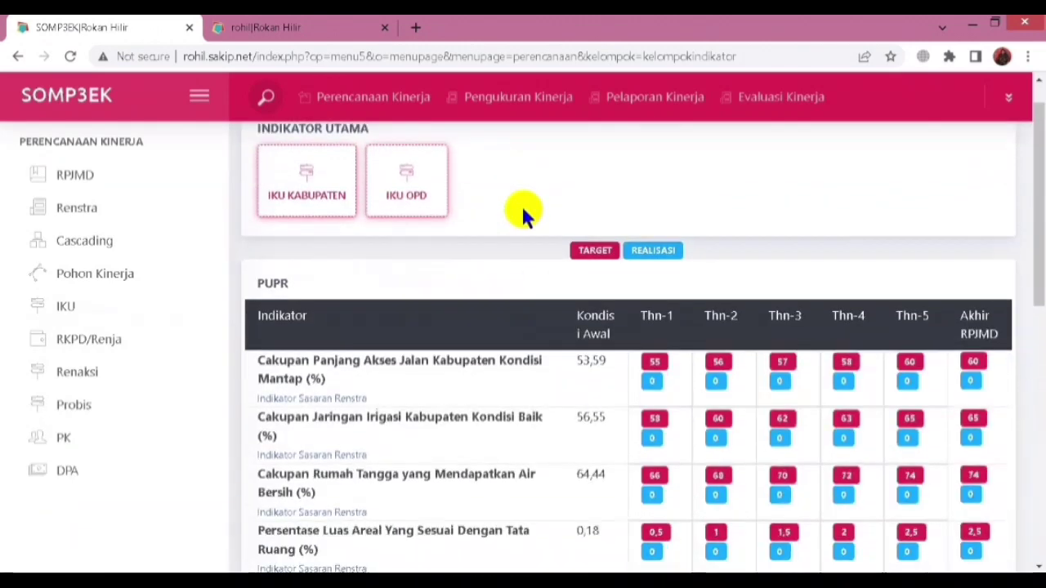
{"action": "scroll", "coordinate": [524, 216], "scroll_direction": "down", "scroll_amount": 5}
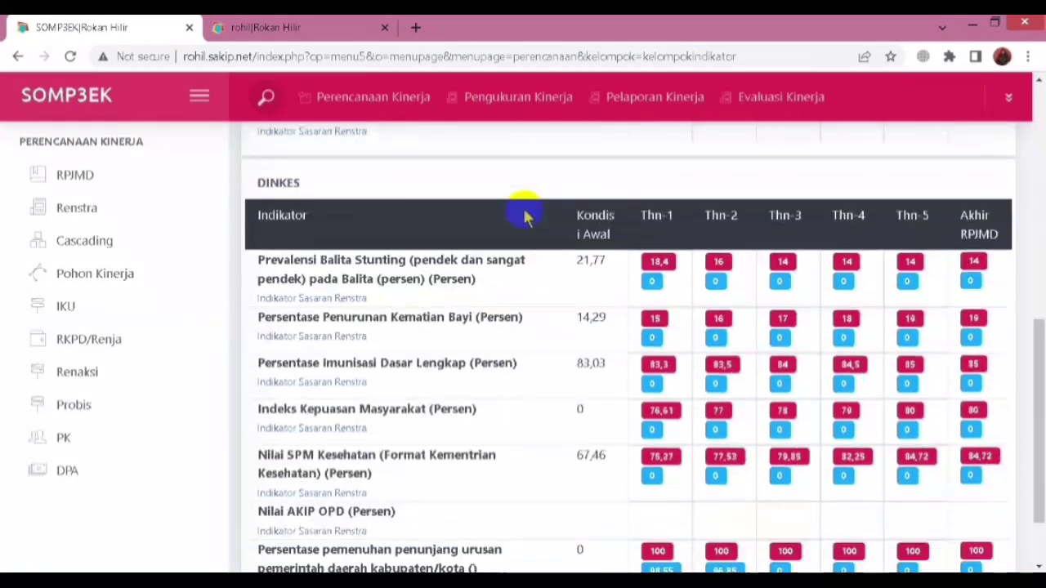
{"action": "scroll", "coordinate": [523, 212], "scroll_direction": "up", "scroll_amount": 10}
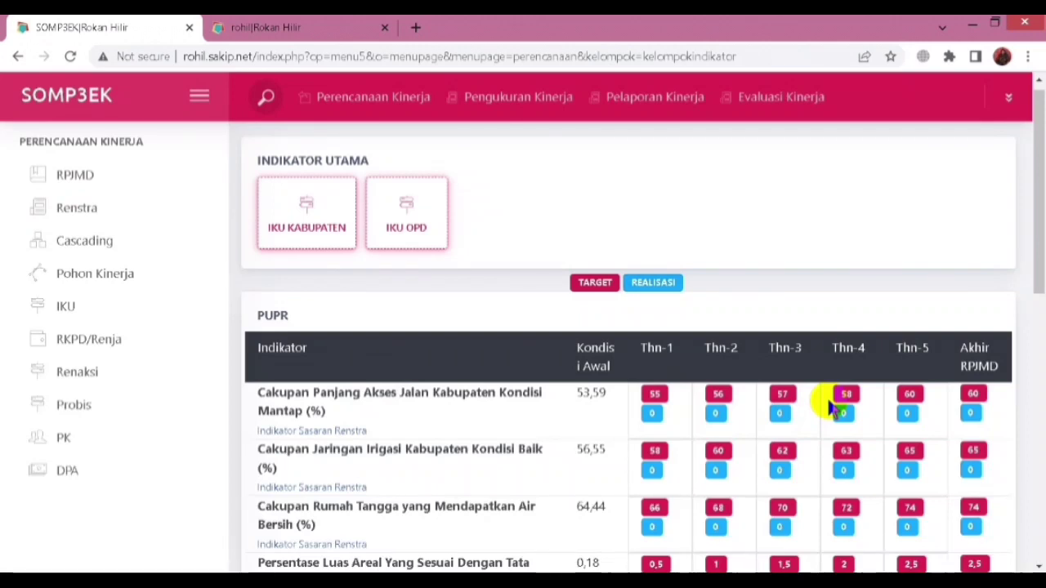
- Open the RKPD/Renja page and look over the listed programs for 2023
{"action": "left_click", "coordinate": [95, 347]}
{"action": "scroll", "coordinate": [485, 323], "scroll_direction": "down", "scroll_amount": 1}
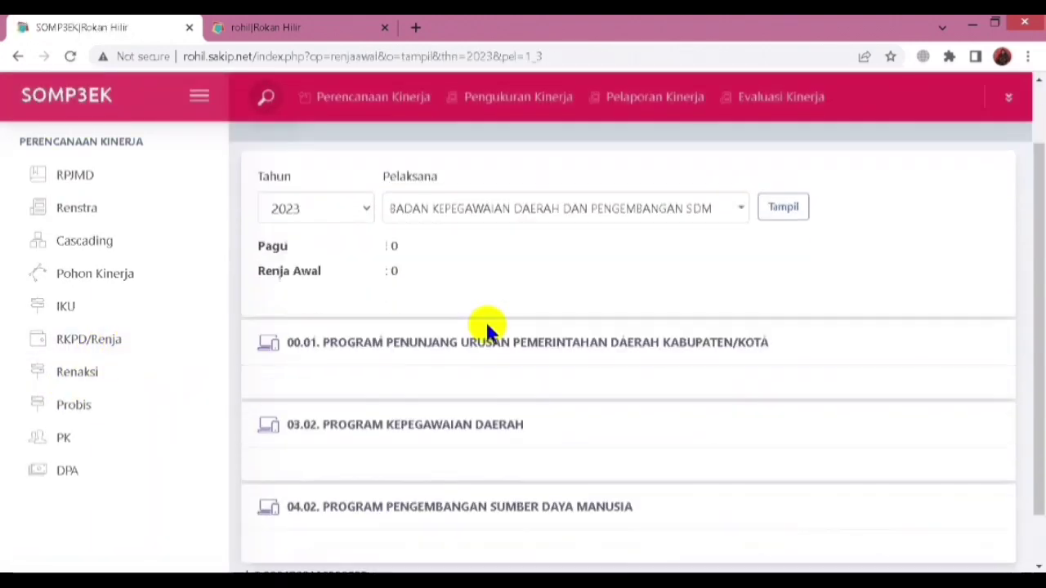
{"action": "scroll", "coordinate": [486, 330], "scroll_direction": "up", "scroll_amount": 2}
- From Renaksi, convert and download the 2023 Murni Tabel Rencana Aksi for BADAN KEPEGAWAIAN DAERAH DAN PENGEMBANGAN SDM
{"action": "left_click", "coordinate": [107, 382]}
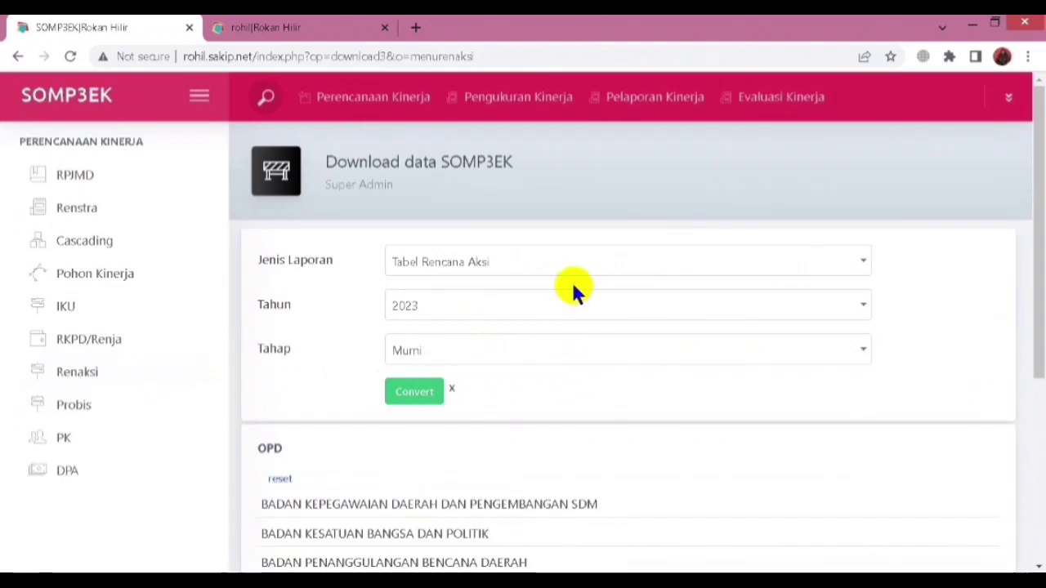
{"action": "scroll", "coordinate": [592, 296], "scroll_direction": "down", "scroll_amount": 1}
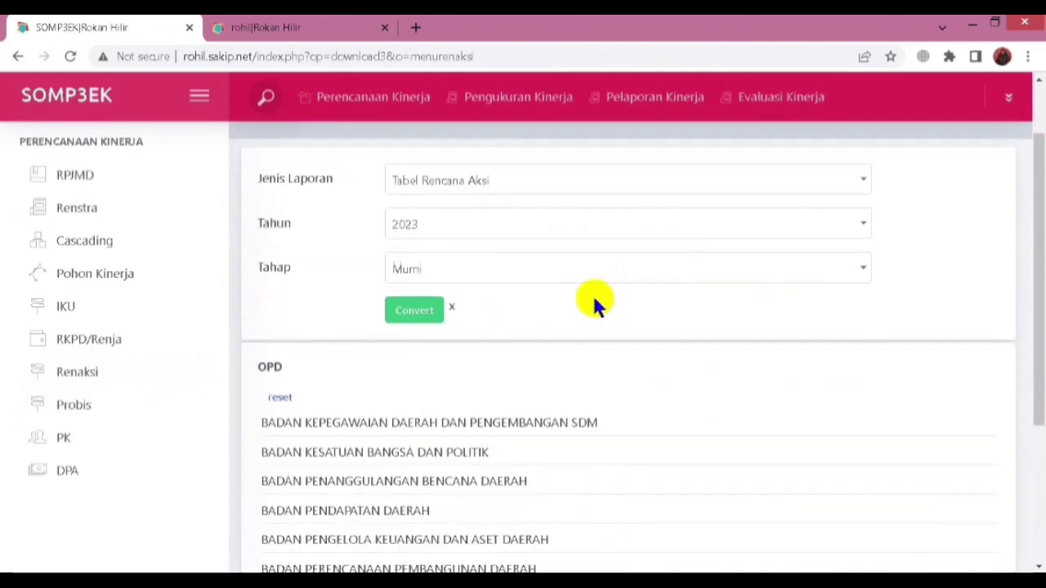
{"action": "left_click", "coordinate": [544, 421]}
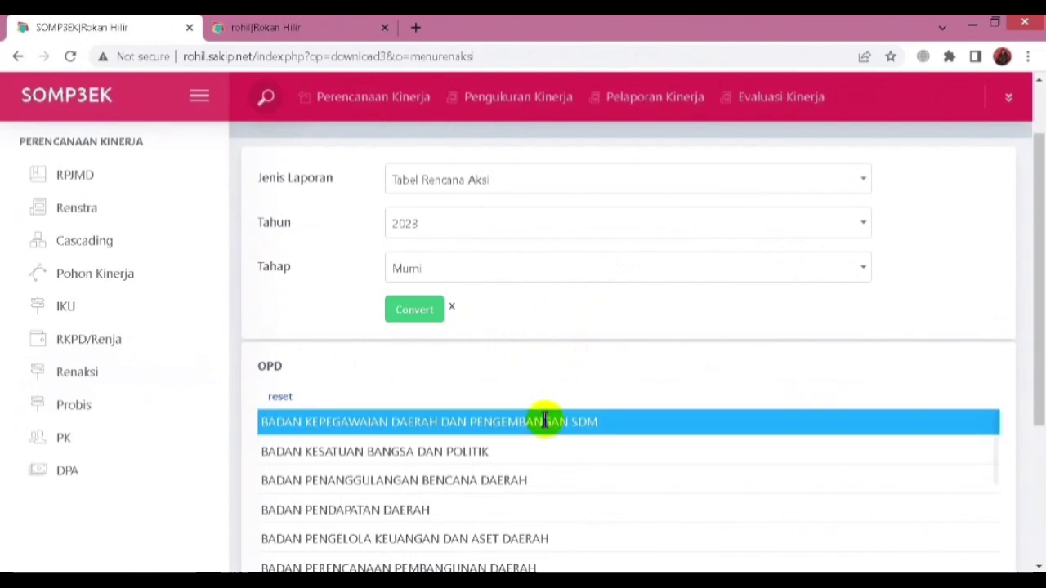
{"action": "left_click", "coordinate": [419, 315]}
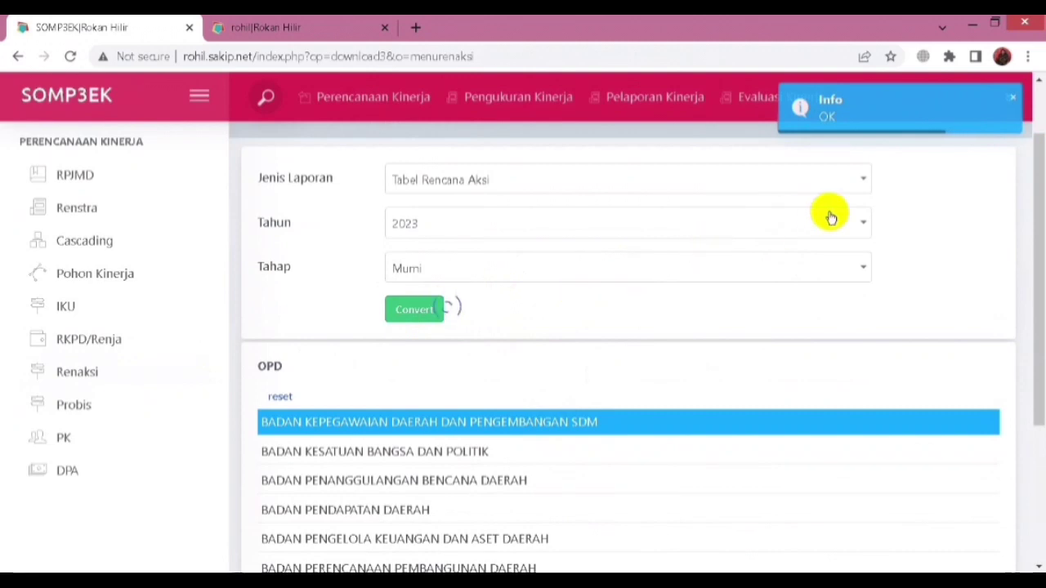
{"action": "left_click", "coordinate": [497, 310]}
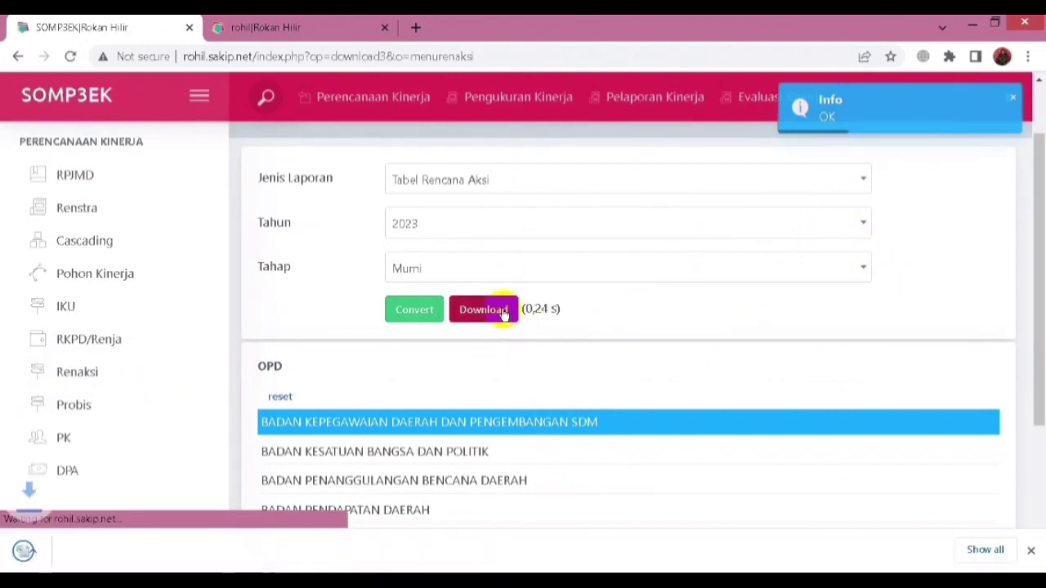
- Open the downloaded rencana-aksi workbook in Excel, look over the action plan table, and return to the browser
{"action": "left_click", "coordinate": [165, 552]}
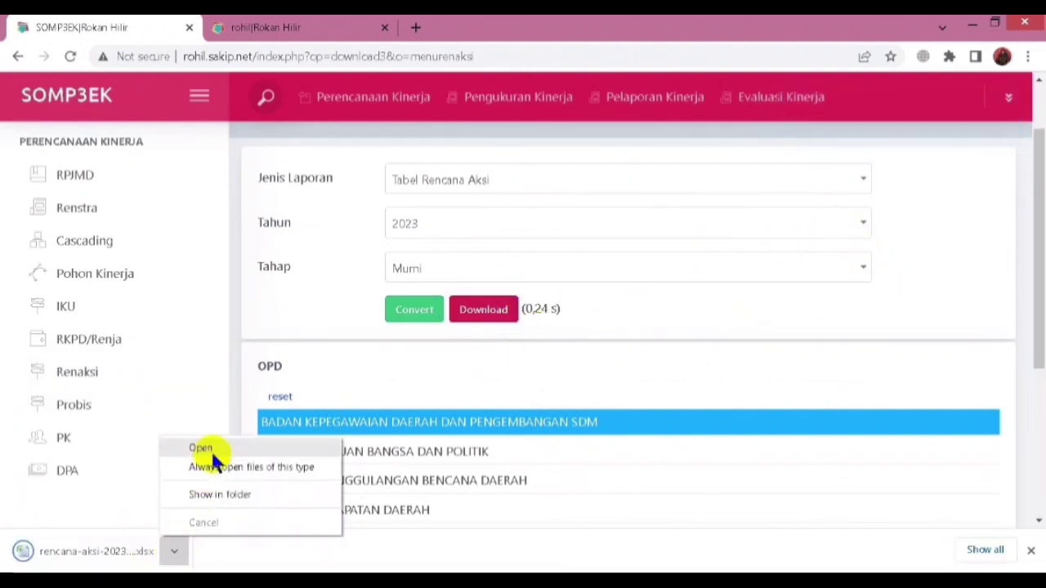
{"action": "left_click", "coordinate": [211, 448]}
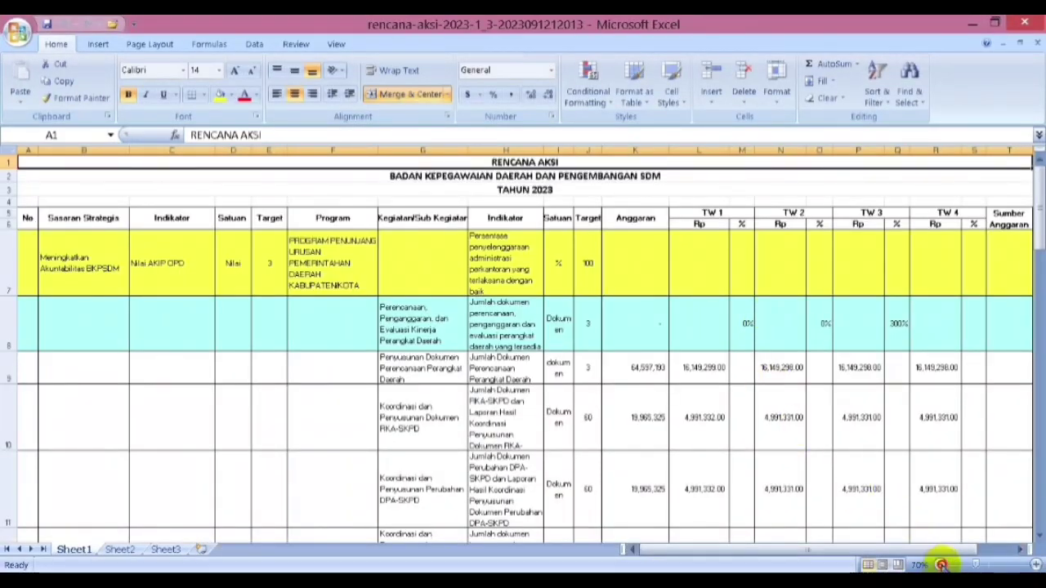
{"action": "left_click", "coordinate": [940, 564]}
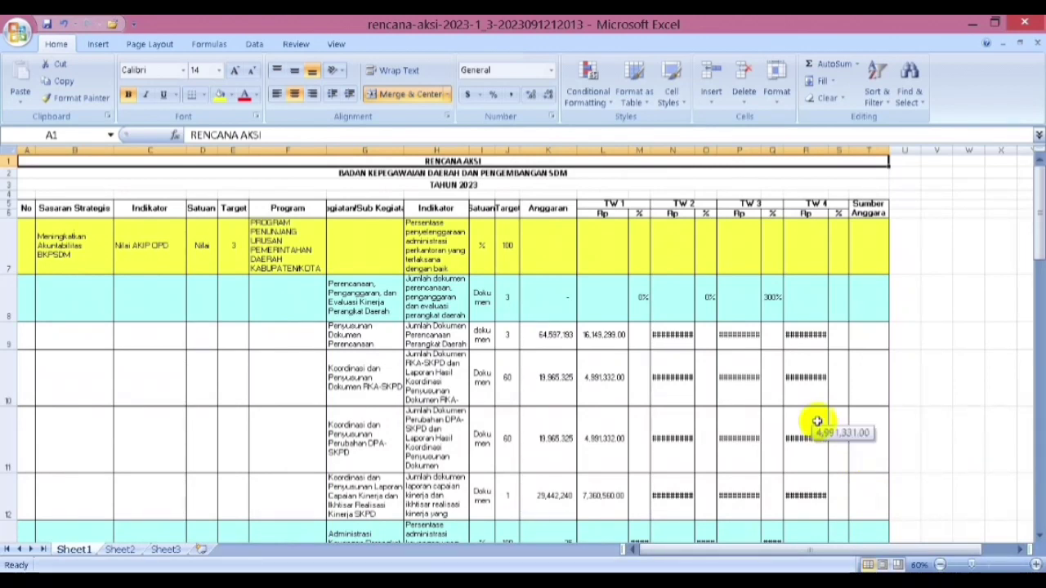
{"action": "left_click", "coordinate": [972, 24]}
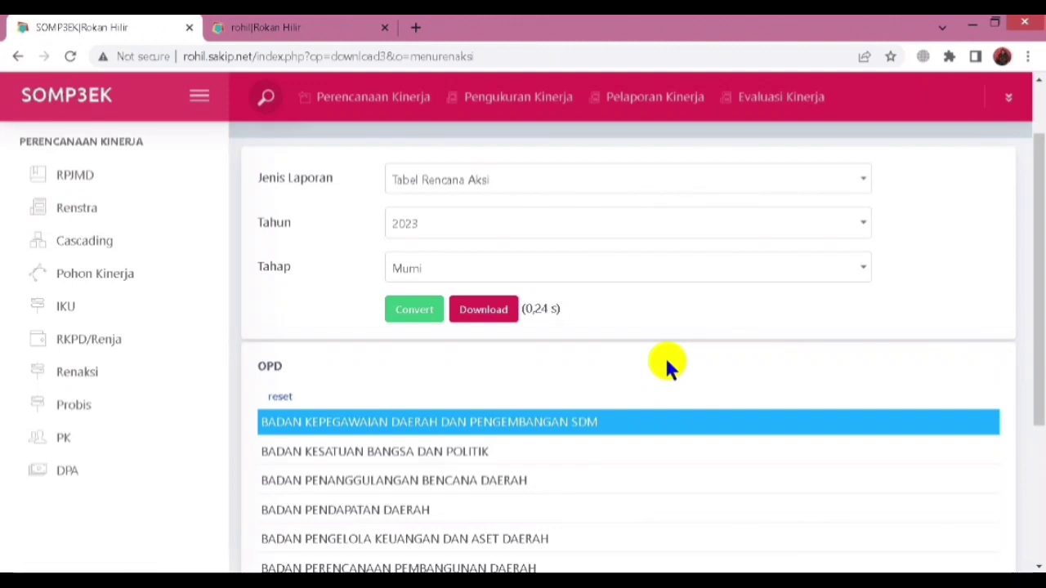
- Open the Probis page and view its document upload form, closing it without uploading anything
{"action": "left_click", "coordinate": [104, 411]}
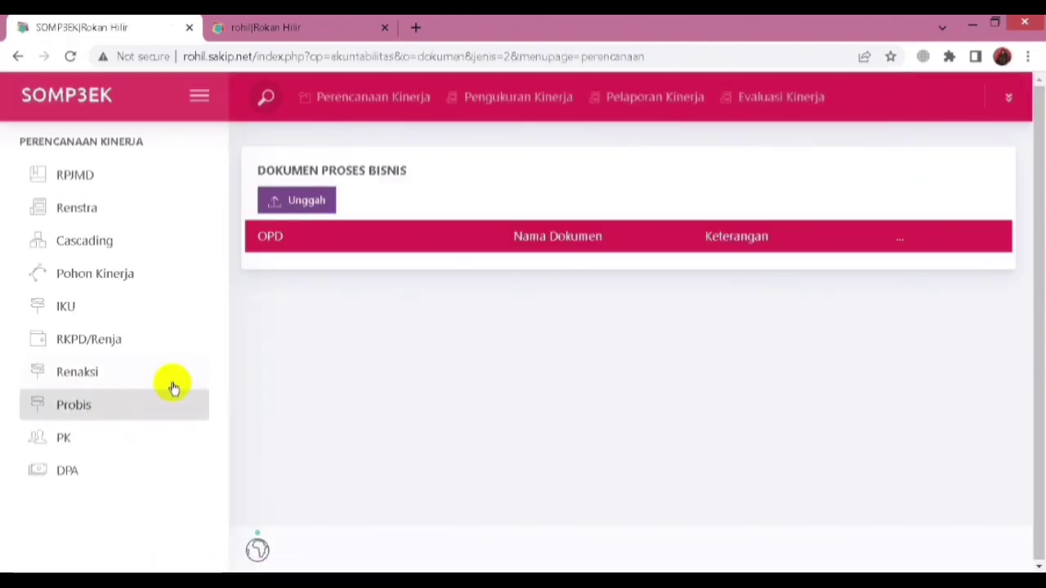
{"action": "left_click", "coordinate": [317, 207]}
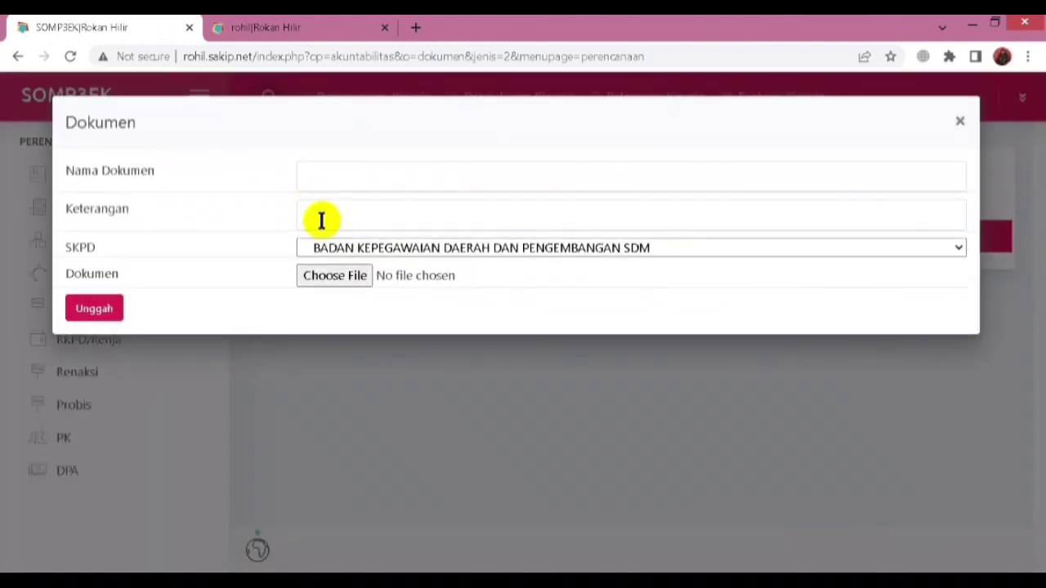
{"action": "left_click", "coordinate": [960, 121]}
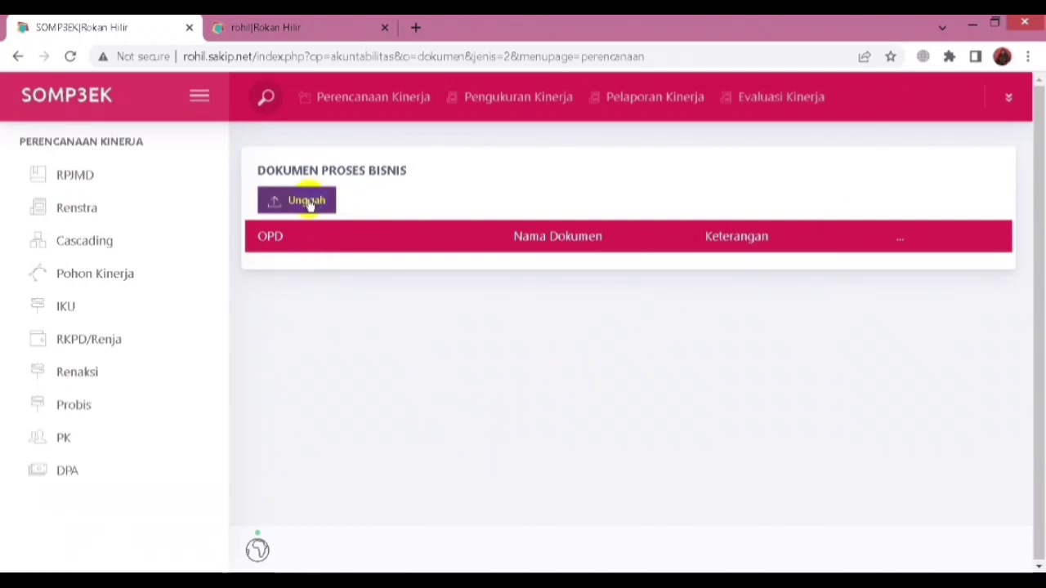
- Display the Unduh PK list of employees on the PK page and look it over
{"action": "left_click", "coordinate": [79, 441]}
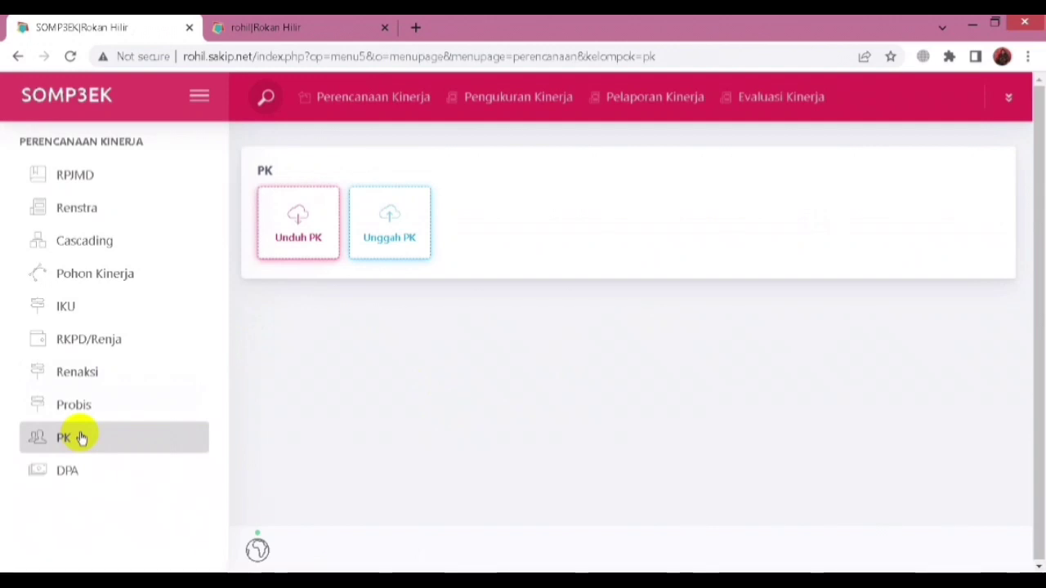
{"action": "left_click", "coordinate": [299, 235]}
{"action": "scroll", "coordinate": [546, 245], "scroll_direction": "down", "scroll_amount": 2}
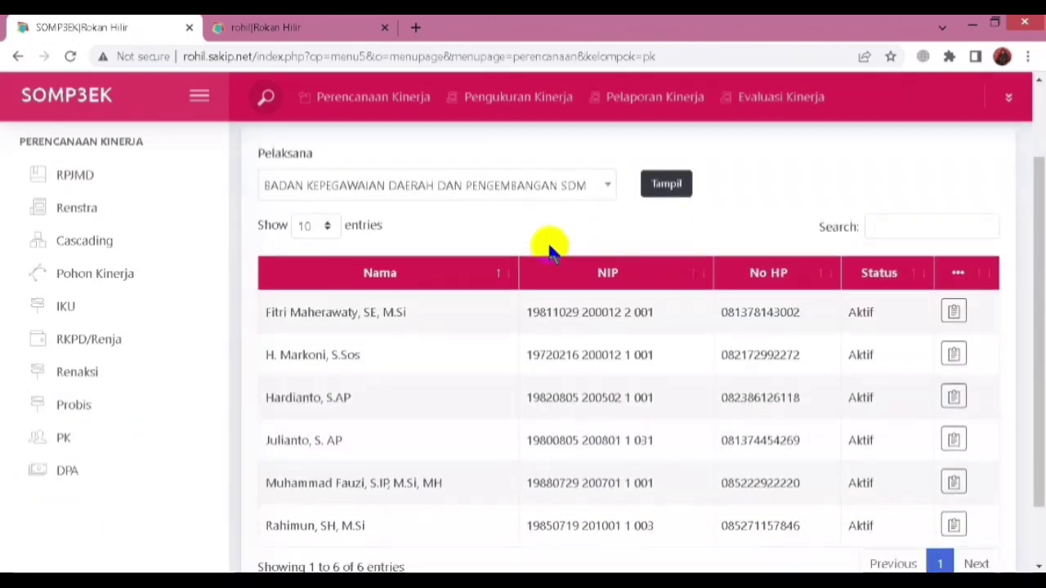
- Display the PK employee list for BADAN KESATUAN BANGSA DAN POLITIK
{"action": "scroll", "coordinate": [546, 245], "scroll_direction": "down", "scroll_amount": 1}
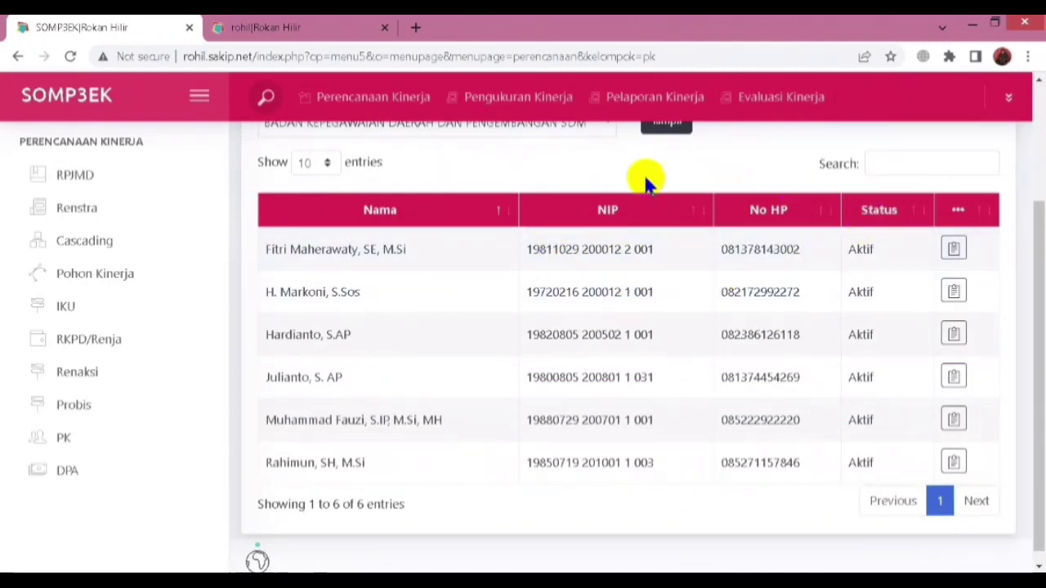
{"action": "scroll", "coordinate": [487, 220], "scroll_direction": "up", "scroll_amount": 1}
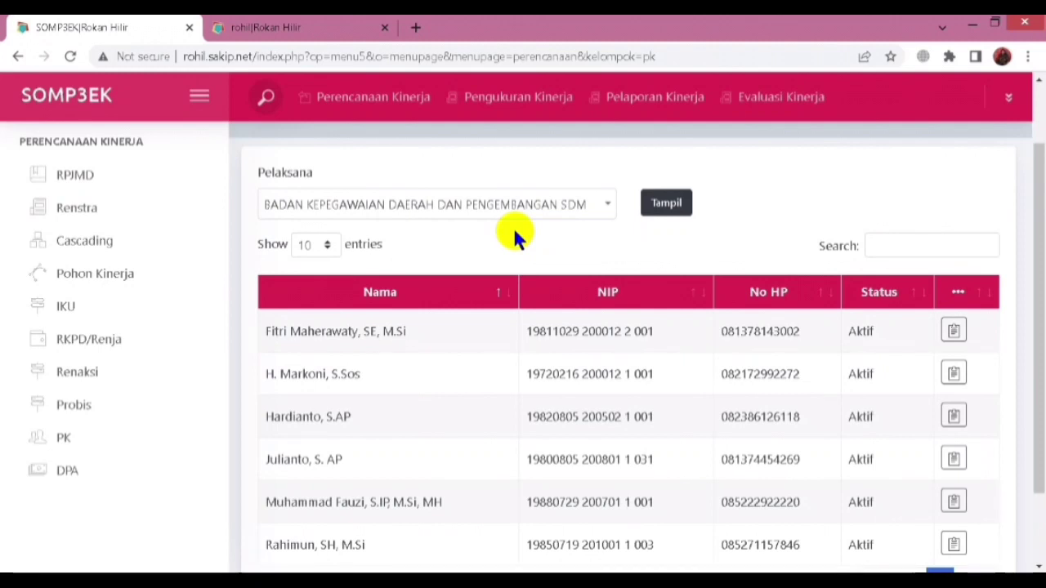
{"action": "scroll", "coordinate": [517, 234], "scroll_direction": "down", "scroll_amount": 1}
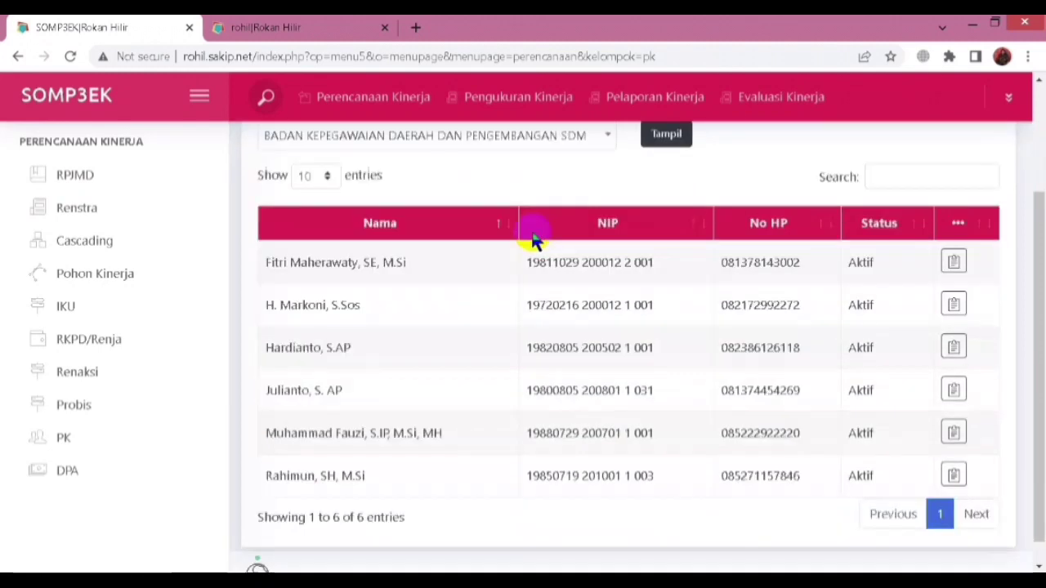
{"action": "scroll", "coordinate": [531, 233], "scroll_direction": "up", "scroll_amount": 1}
{"action": "scroll", "coordinate": [532, 222], "scroll_direction": "down", "scroll_amount": 1}
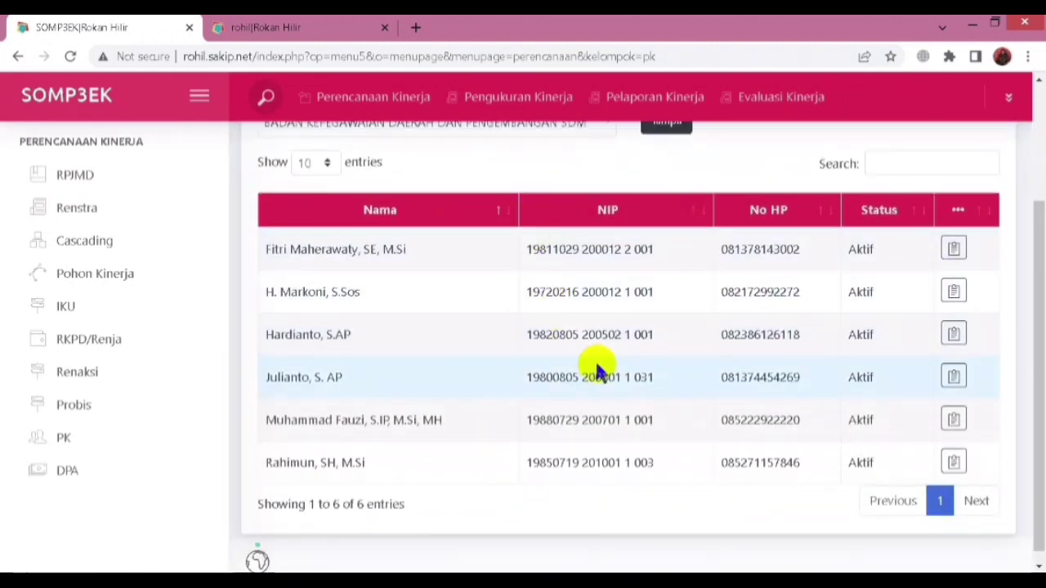
{"action": "scroll", "coordinate": [467, 316], "scroll_direction": "up", "scroll_amount": 1}
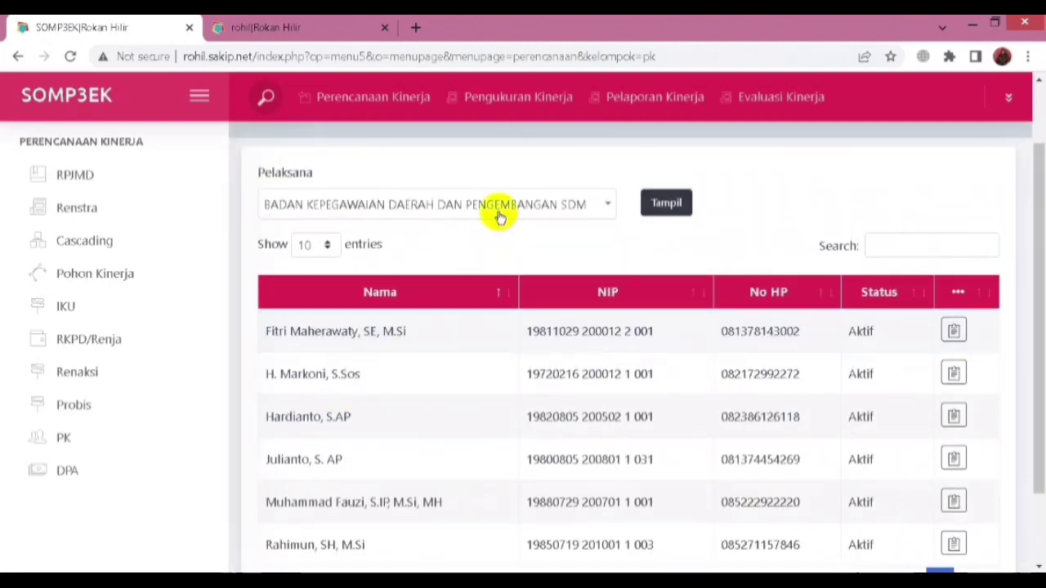
{"action": "left_click", "coordinate": [506, 205]}
{"action": "left_click", "coordinate": [446, 309]}
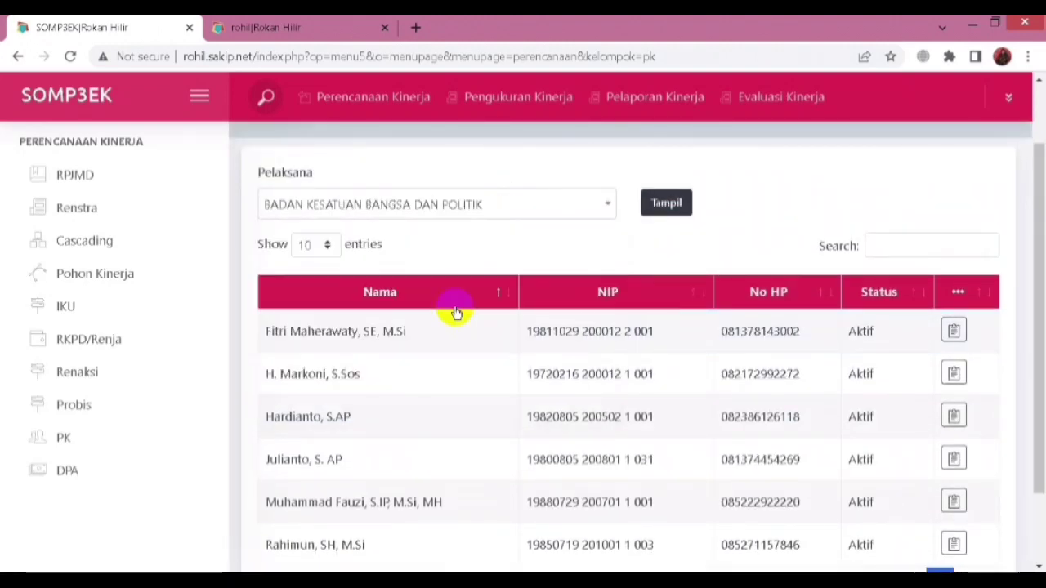
{"action": "left_click", "coordinate": [645, 204]}
- Look through the pages of the BADAN KESATUAN BANGSA DAN POLITIK employee list and return to page 1
{"action": "scroll", "coordinate": [527, 299], "scroll_direction": "down", "scroll_amount": 3}
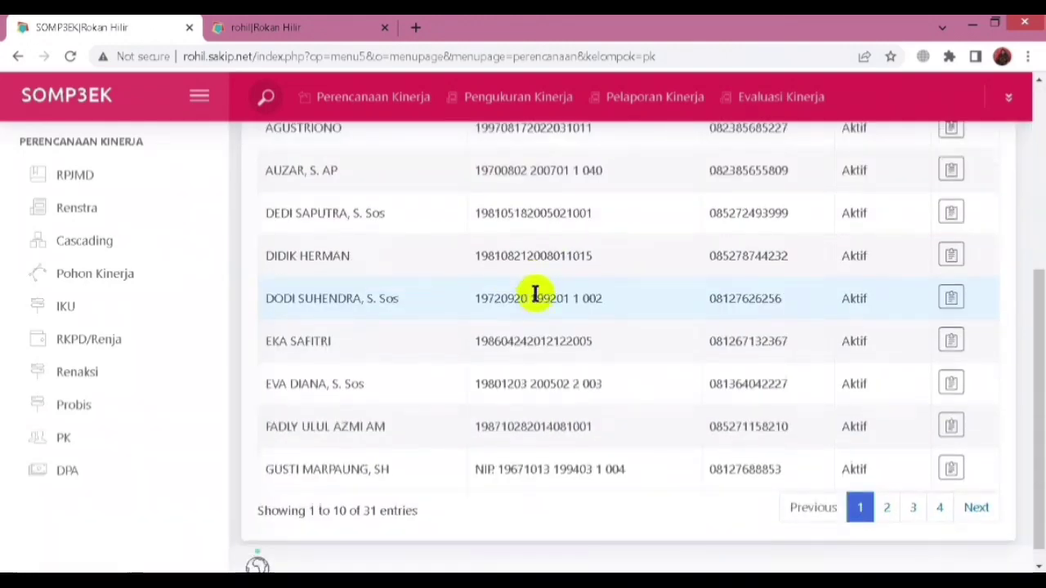
{"action": "scroll", "coordinate": [538, 296], "scroll_direction": "up", "scroll_amount": 1}
{"action": "scroll", "coordinate": [542, 292], "scroll_direction": "down", "scroll_amount": 1}
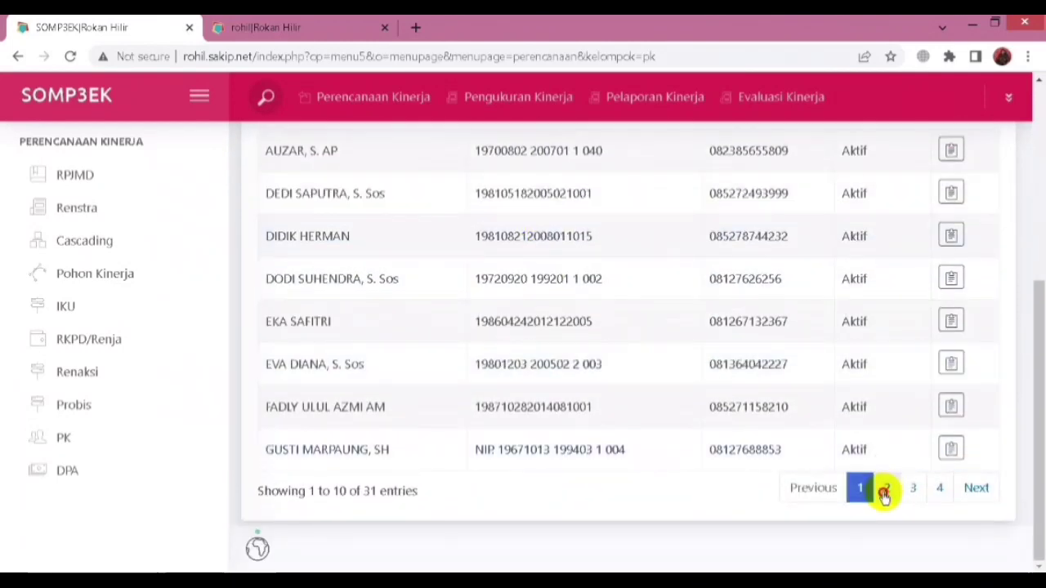
{"action": "left_click", "coordinate": [886, 490]}
{"action": "left_click", "coordinate": [912, 489]}
{"action": "left_click", "coordinate": [937, 490]}
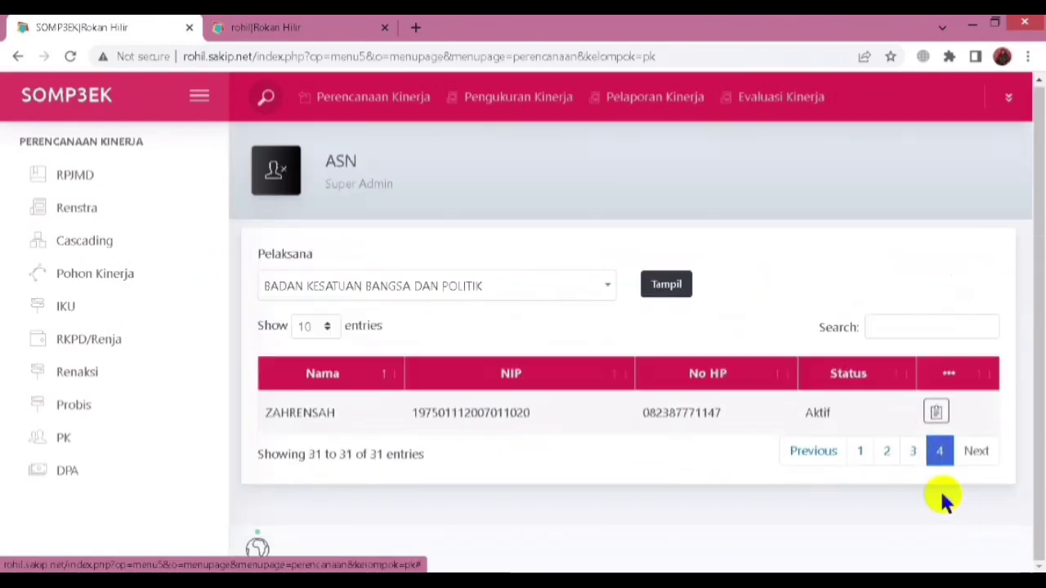
{"action": "left_click", "coordinate": [912, 451]}
{"action": "left_click", "coordinate": [859, 486]}
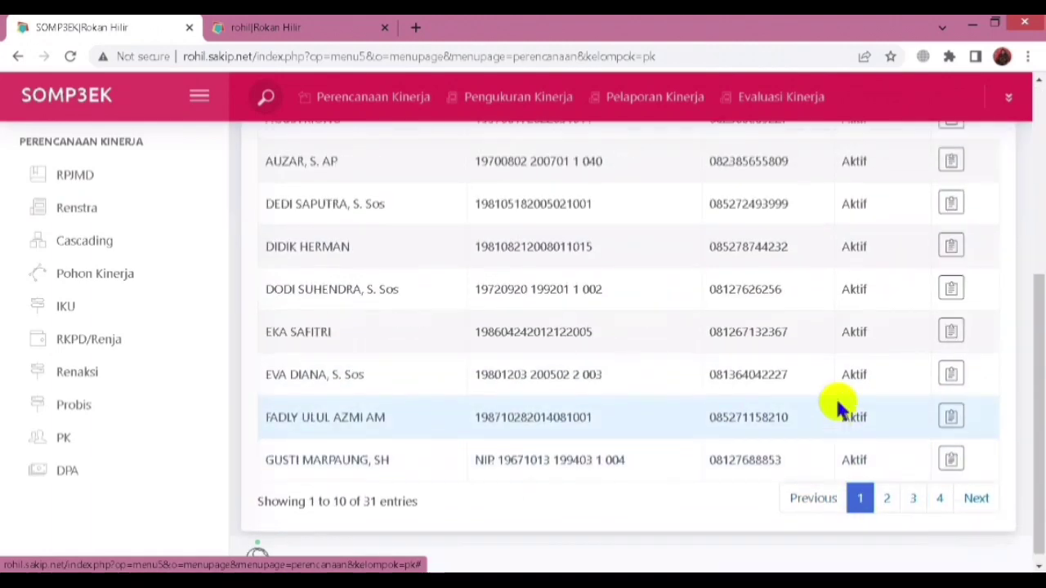
- Generate and download the PK document of the first employee in the list
{"action": "scroll", "coordinate": [891, 376], "scroll_direction": "up", "scroll_amount": 3}
{"action": "left_click", "coordinate": [950, 312]}
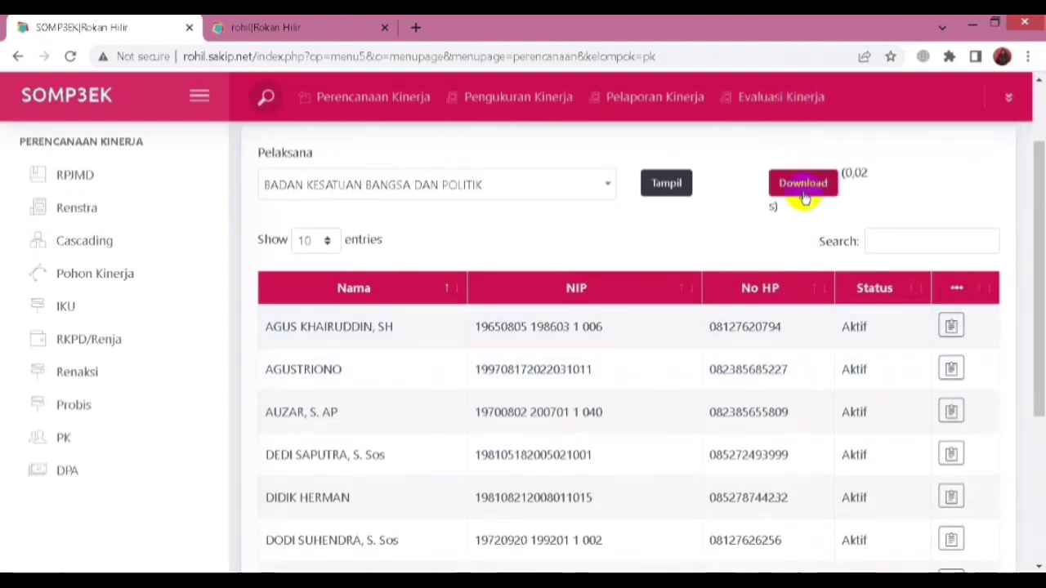
{"action": "left_click", "coordinate": [810, 186]}
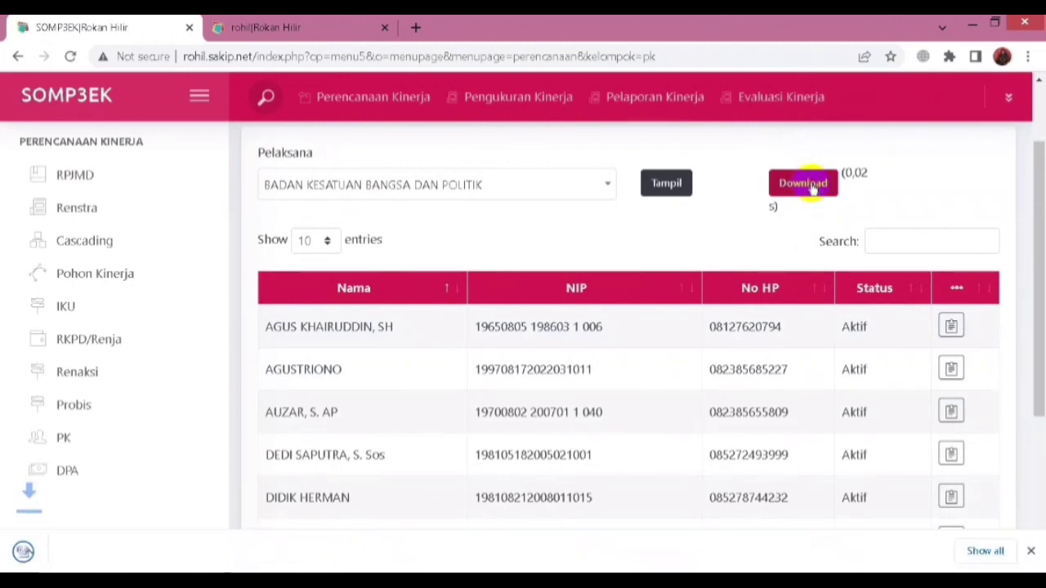
- Open the downloaded PK document in Word, look over the 2023 performance agreement, and close Word to return to the browser
{"action": "left_click", "coordinate": [170, 553]}
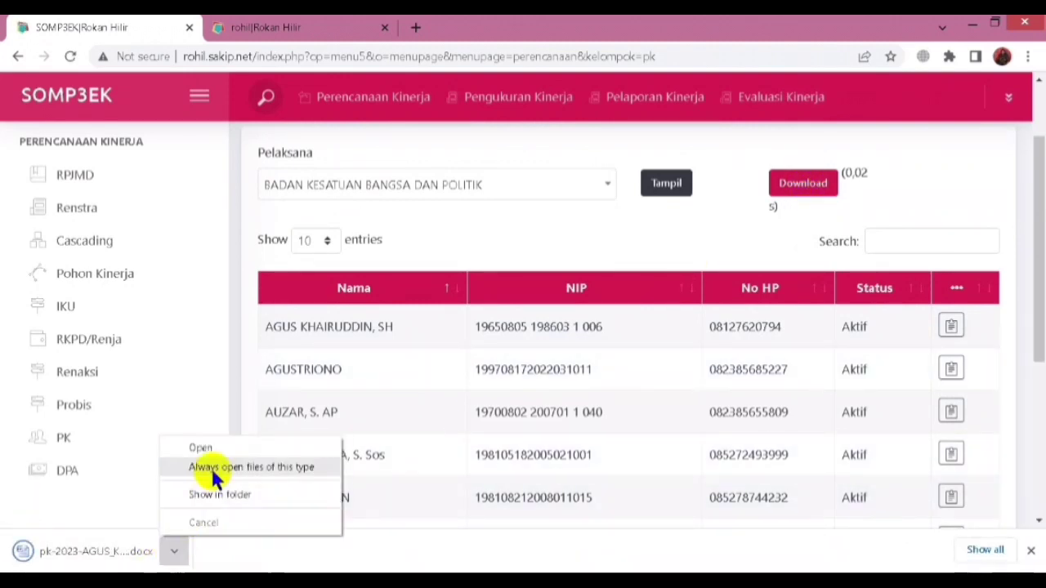
{"action": "left_click", "coordinate": [226, 448]}
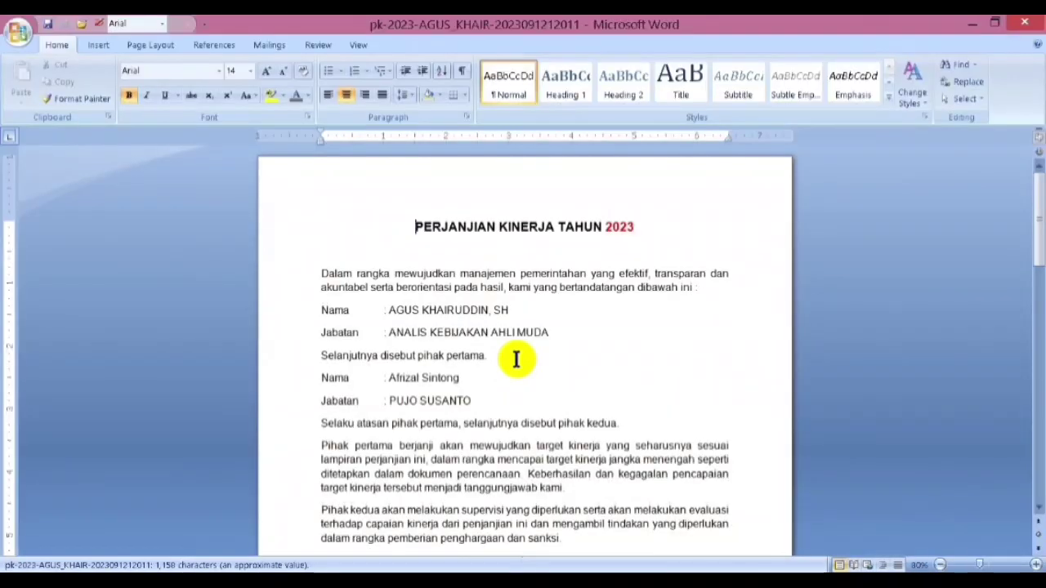
{"action": "scroll", "coordinate": [539, 361], "scroll_direction": "down", "scroll_amount": 8}
{"action": "scroll", "coordinate": [552, 364], "scroll_direction": "down", "scroll_amount": 3}
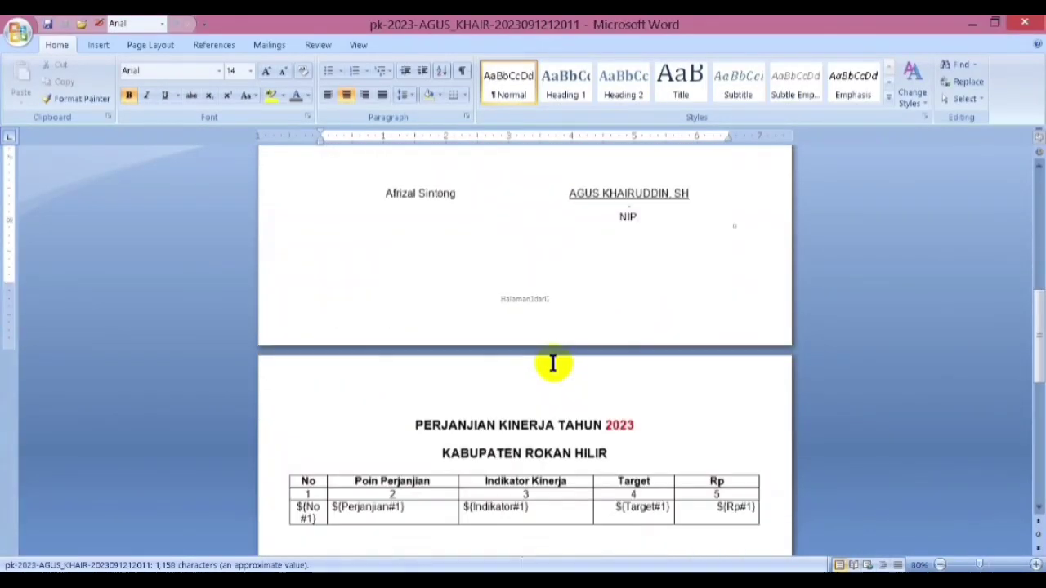
{"action": "scroll", "coordinate": [552, 364], "scroll_direction": "up", "scroll_amount": 8}
{"action": "scroll", "coordinate": [553, 363], "scroll_direction": "up", "scroll_amount": 1}
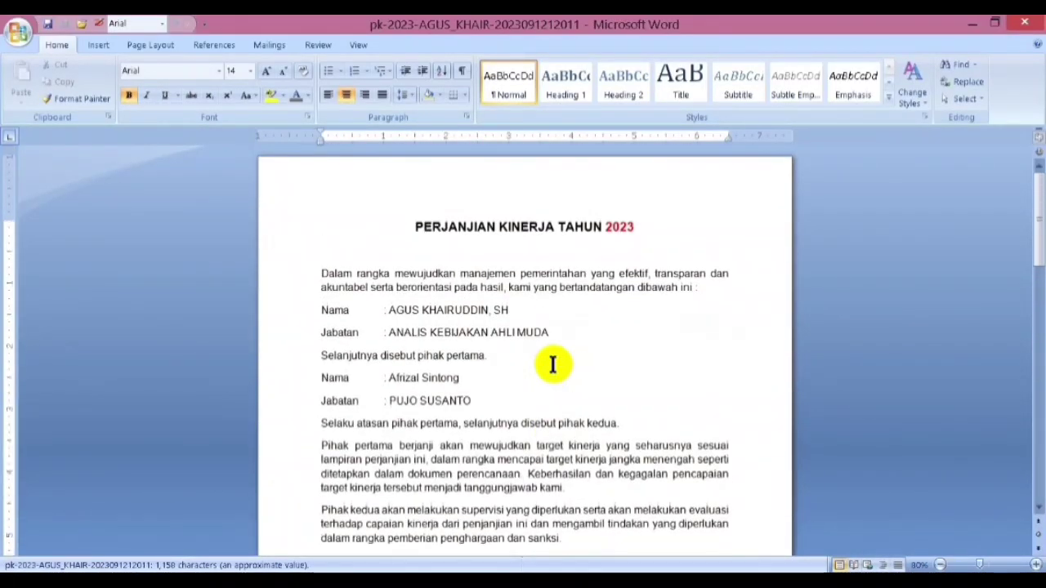
{"action": "left_click", "coordinate": [1031, 25]}
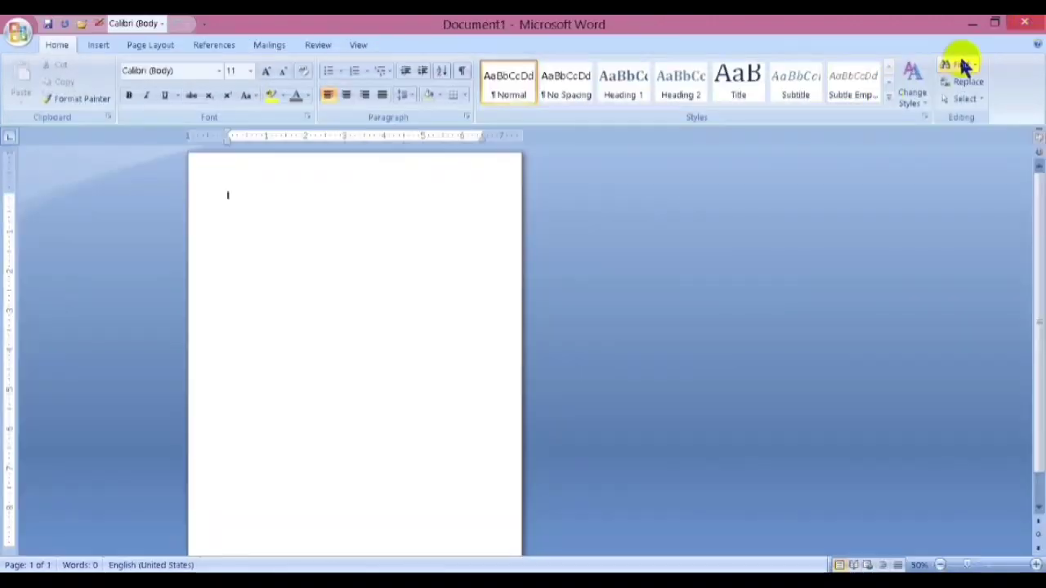
{"action": "left_click", "coordinate": [1028, 24]}
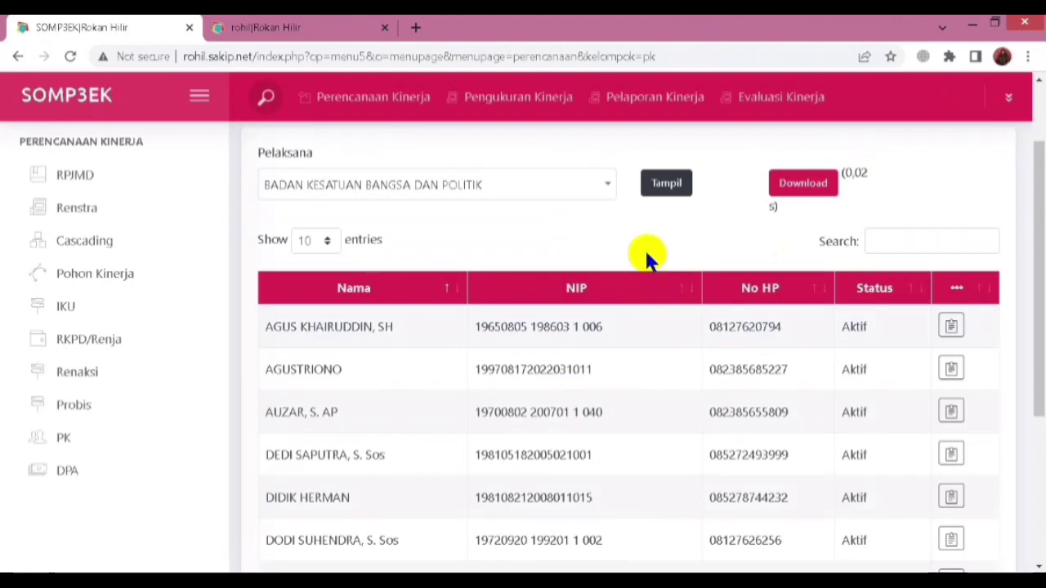
{"action": "scroll", "coordinate": [645, 258], "scroll_direction": "down", "scroll_amount": 2}
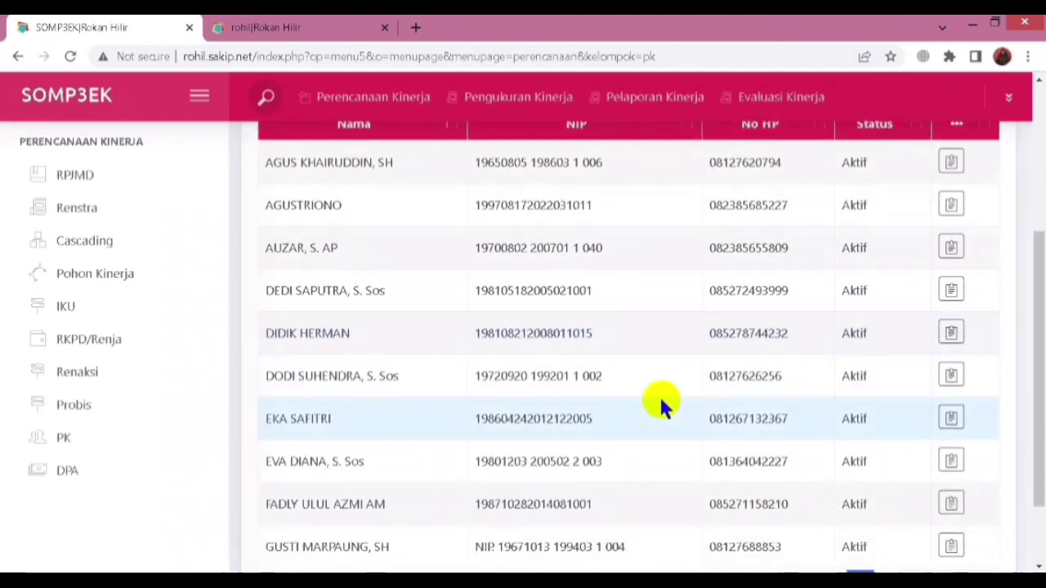
{"action": "scroll", "coordinate": [656, 397], "scroll_direction": "up", "scroll_amount": 2}
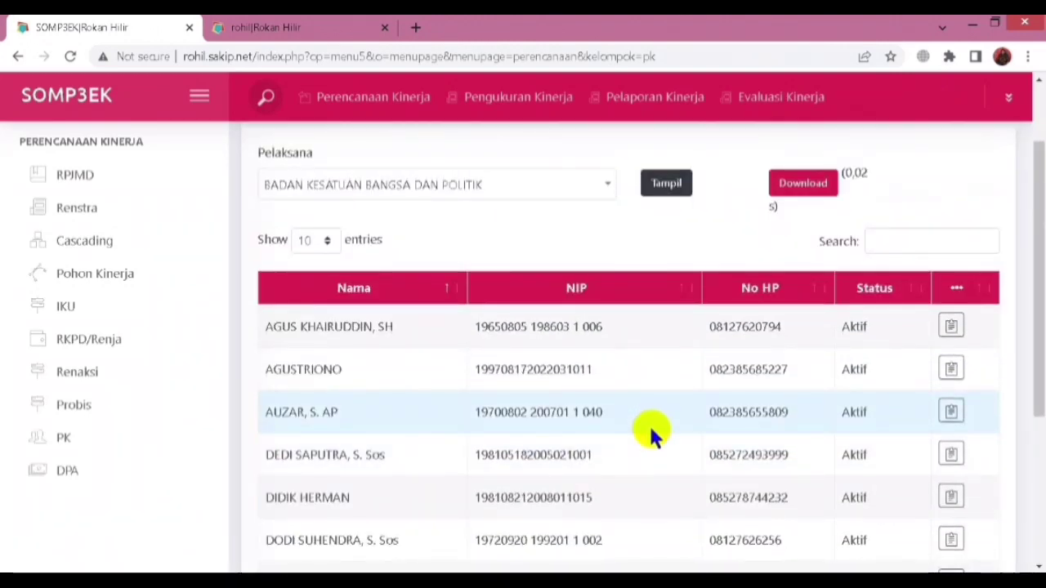
{"action": "scroll", "coordinate": [651, 433], "scroll_direction": "up", "scroll_amount": 1}
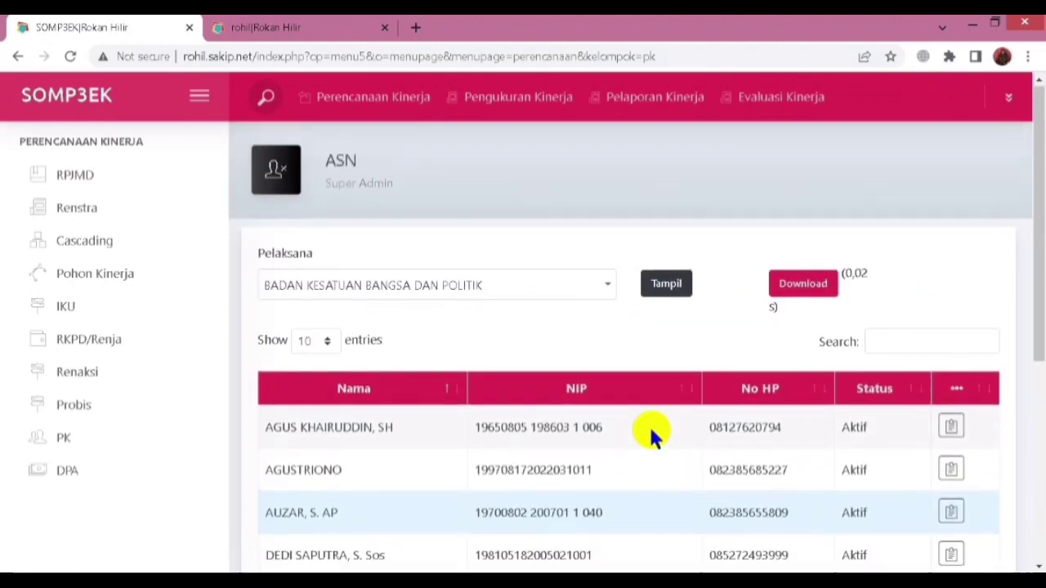
{"action": "scroll", "coordinate": [658, 424], "scroll_direction": "down", "scroll_amount": 1}
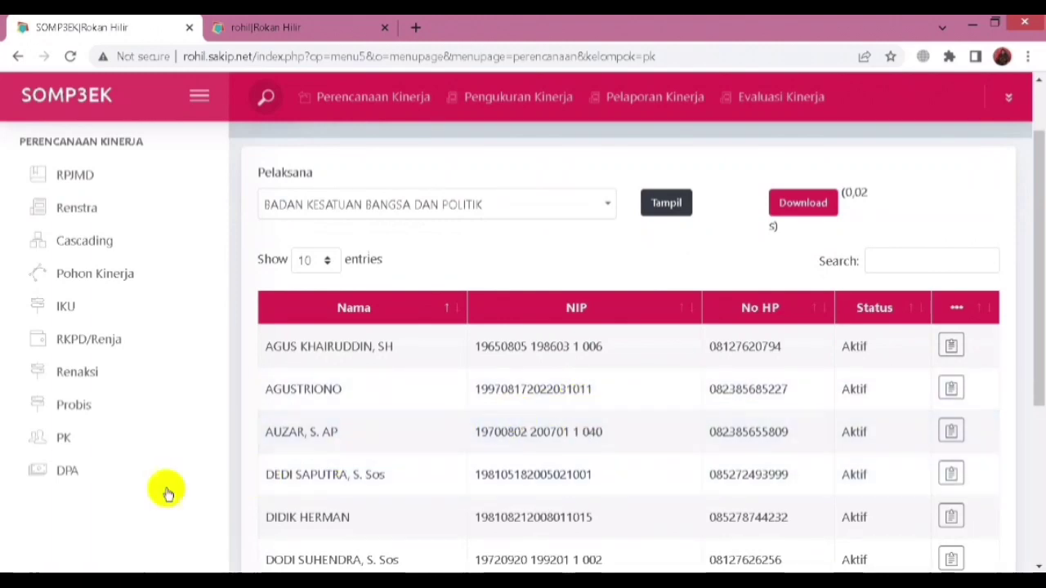
- Open the DPA page and look over the Sub-Kegiatan table of BADAN KEPEGAWAIAN DAERAH DAN PENGEMBANGAN SDM
{"action": "left_click", "coordinate": [72, 474]}
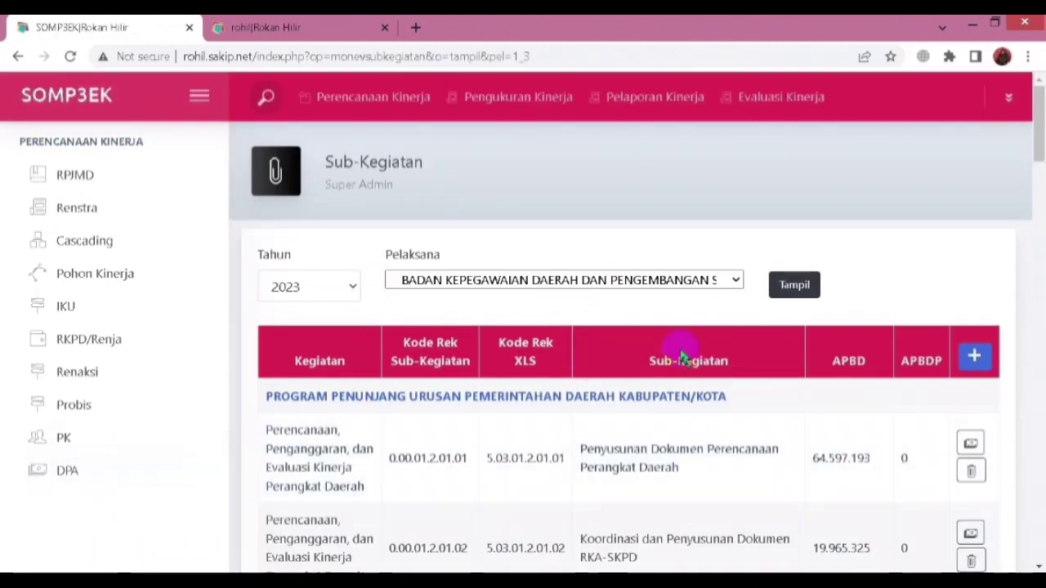
{"action": "scroll", "coordinate": [717, 338], "scroll_direction": "down", "scroll_amount": 2}
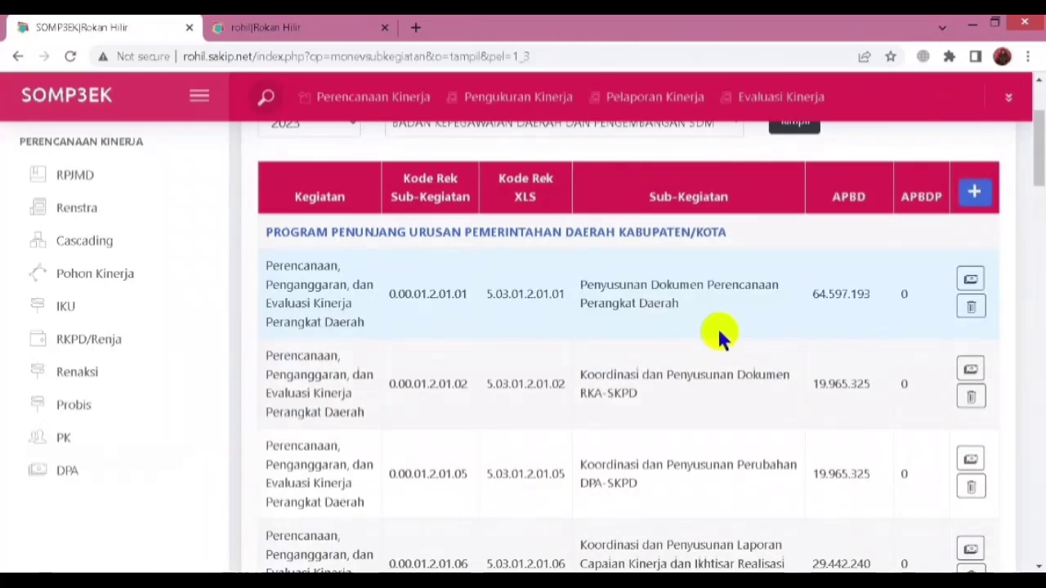
{"action": "scroll", "coordinate": [719, 333], "scroll_direction": "down", "scroll_amount": 1}
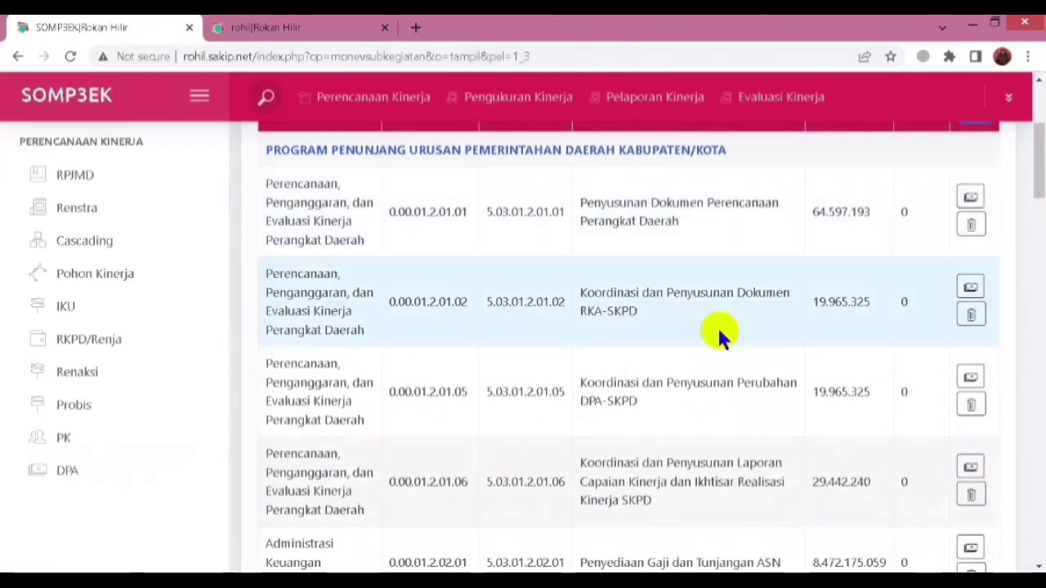
{"action": "scroll", "coordinate": [719, 335], "scroll_direction": "up", "scroll_amount": 1}
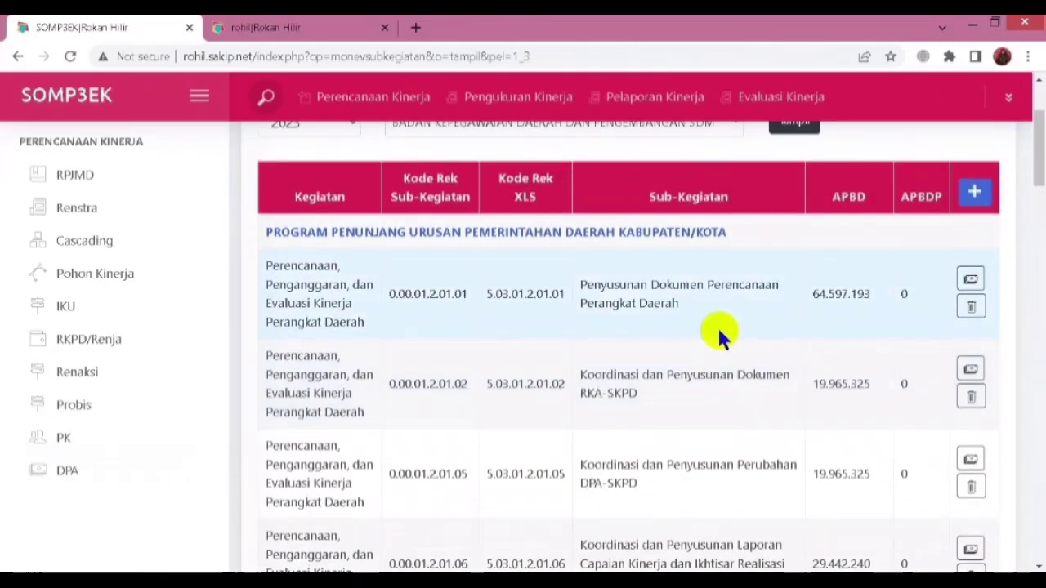
{"action": "scroll", "coordinate": [719, 334], "scroll_direction": "up", "scroll_amount": 2}
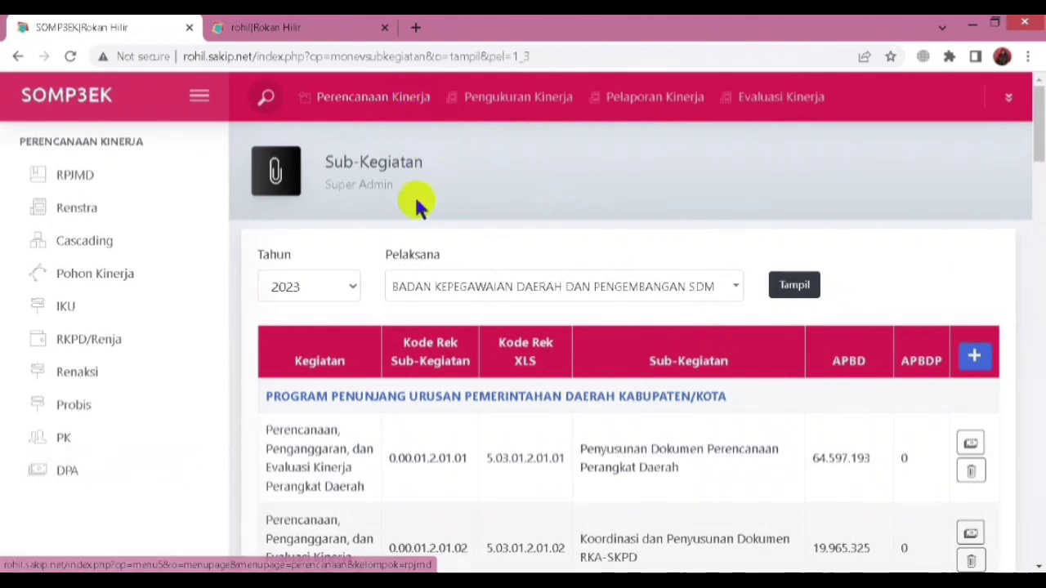
- Display the 2022 Sub-Kegiatan table for BADAN KEPEGAWAIAN DAERAH DAN PENGEMBANGAN SDM
{"action": "left_click", "coordinate": [345, 285]}
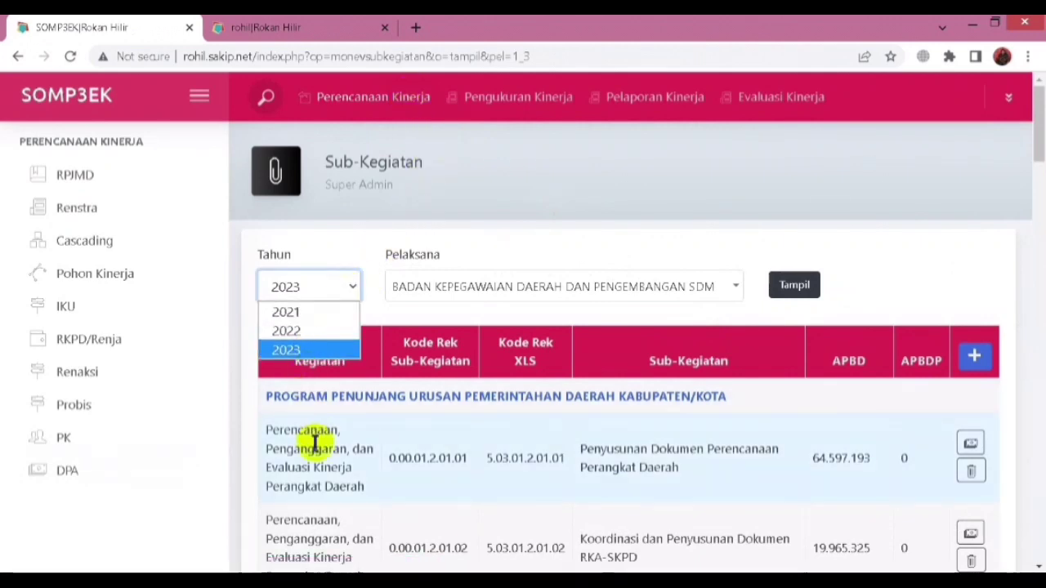
{"action": "left_click", "coordinate": [329, 331]}
{"action": "left_click", "coordinate": [794, 284]}
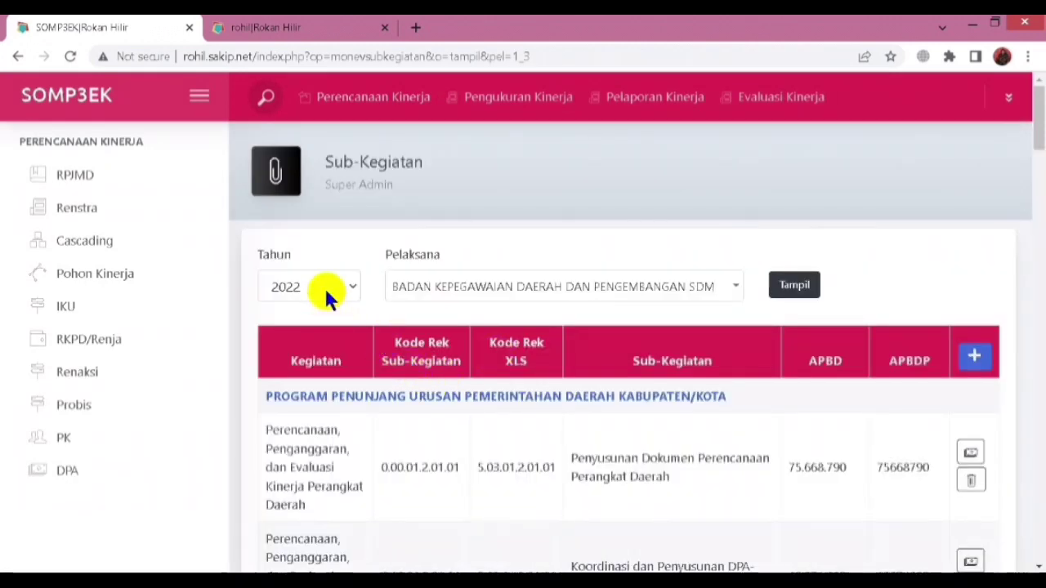
{"action": "left_click", "coordinate": [326, 279]}
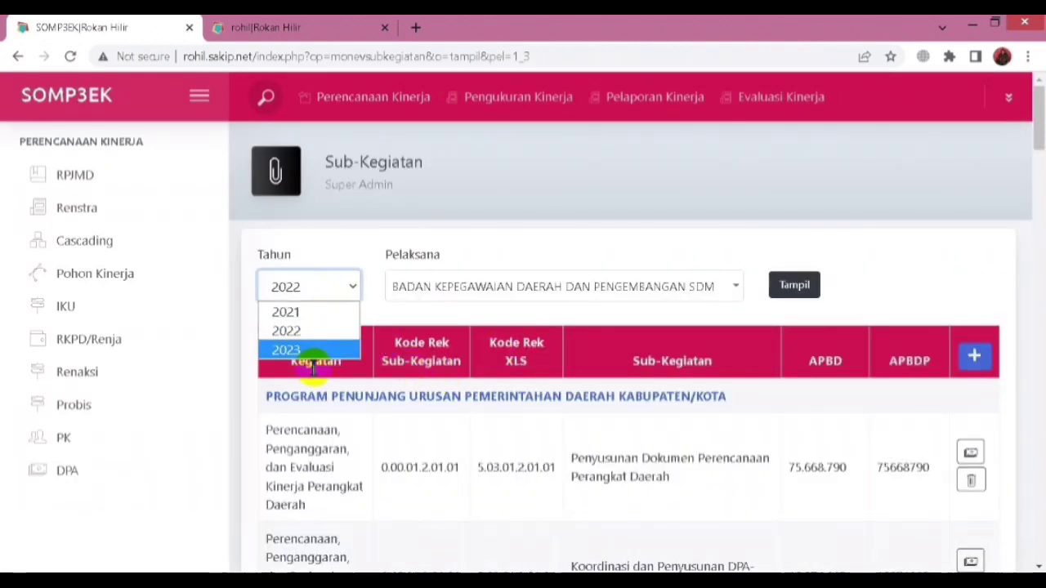
{"action": "left_click", "coordinate": [315, 365]}
{"action": "left_click", "coordinate": [353, 281]}
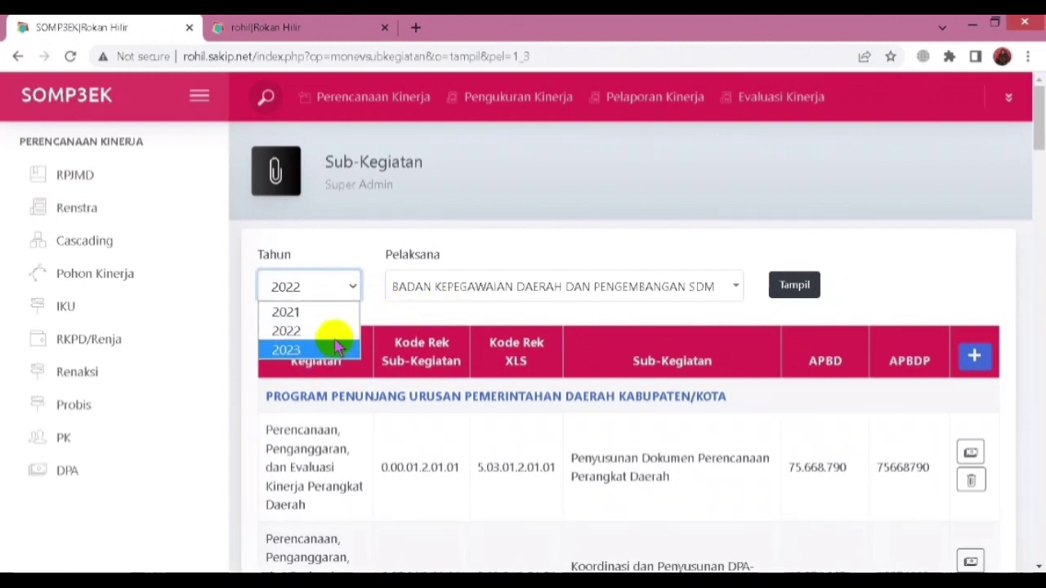
- View the Cascading RPJMD diagram with its period options, and display the Cascading Renstra diagram
{"action": "left_click", "coordinate": [81, 241]}
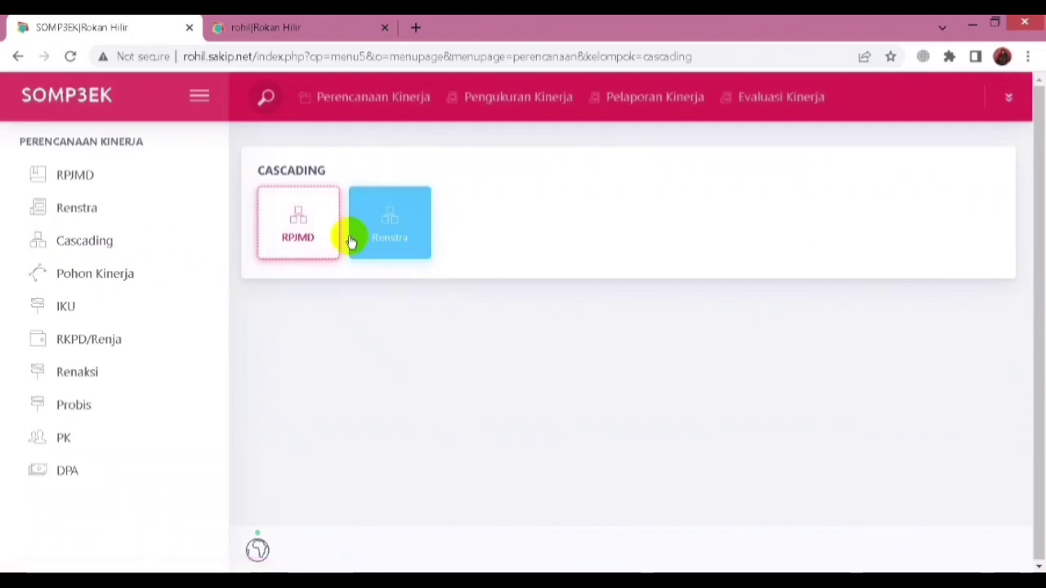
{"action": "left_click", "coordinate": [321, 251]}
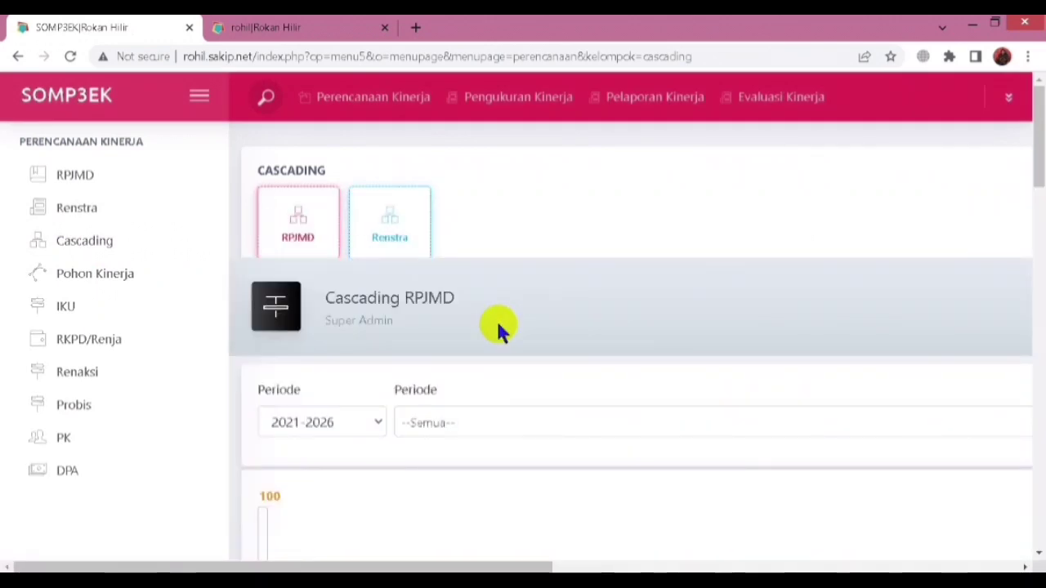
{"action": "left_click", "coordinate": [373, 422]}
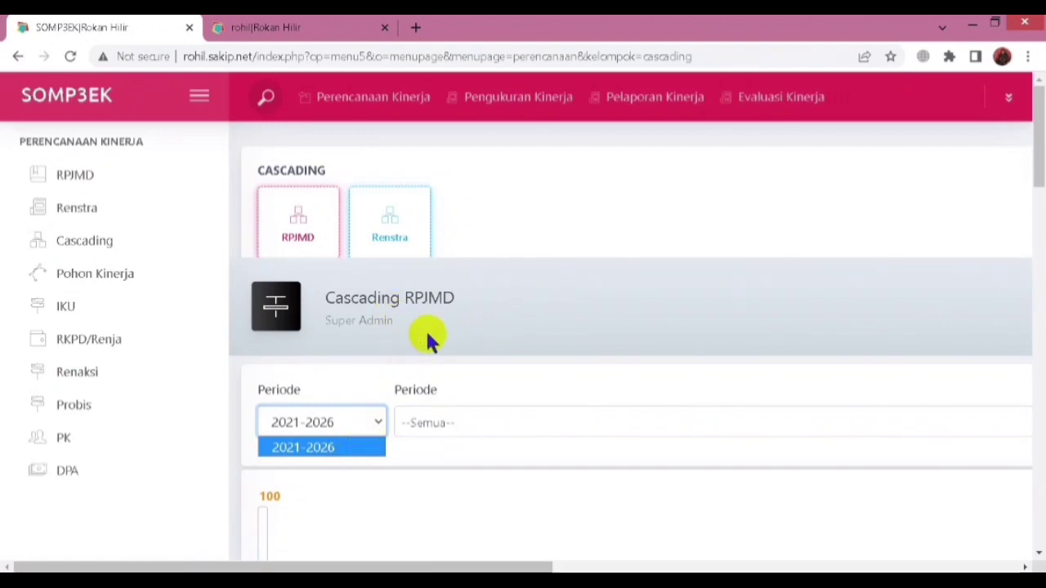
{"action": "left_click", "coordinate": [400, 236]}
{"action": "left_click", "coordinate": [139, 372]}
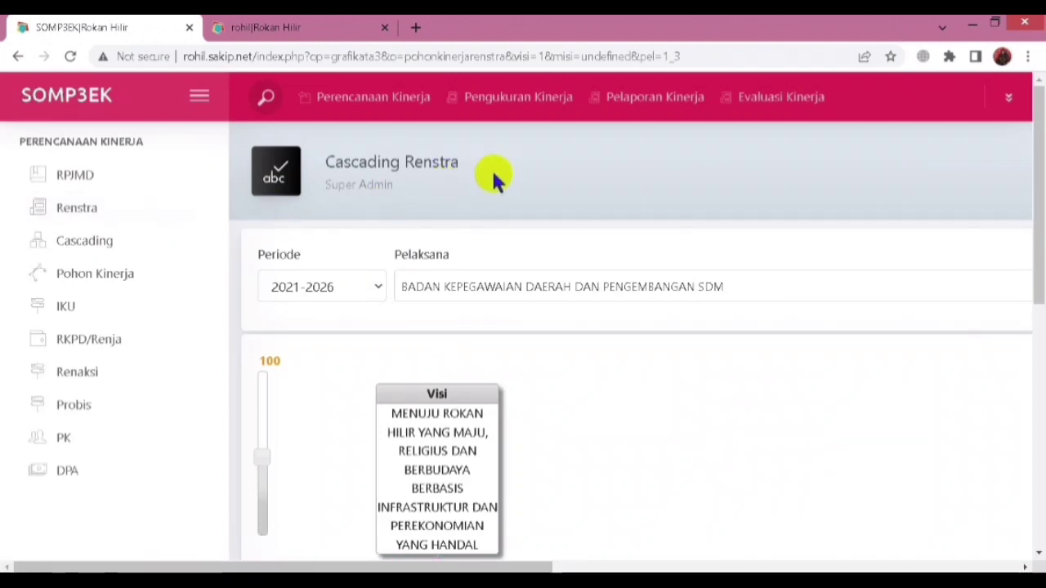
- Open Pengukuran Kinerja in the eMonev site and look over the 2023 TW 3 performance table of the implementing agencies
{"action": "left_click", "coordinate": [537, 100]}
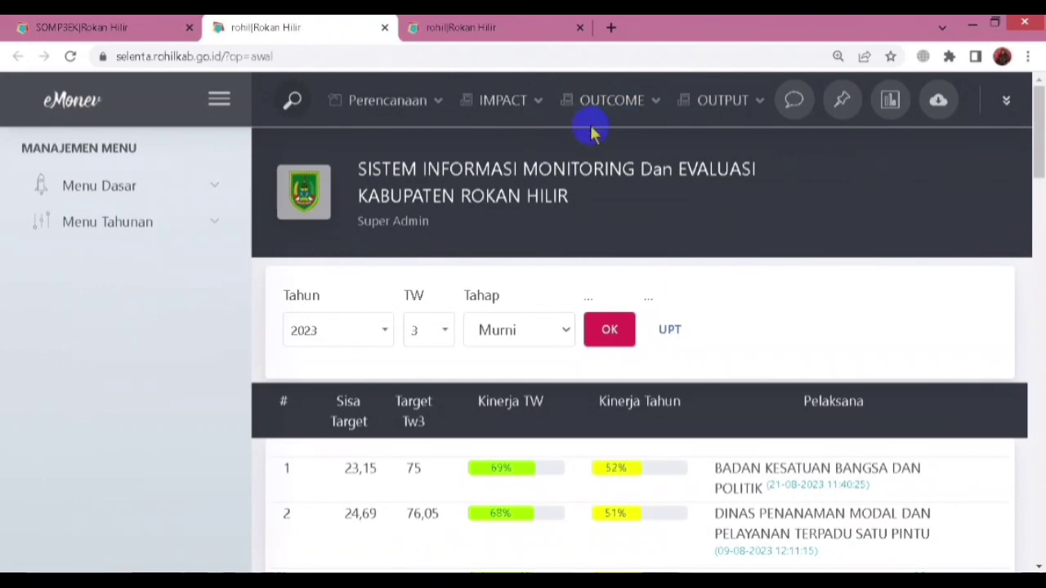
{"action": "scroll", "coordinate": [625, 135], "scroll_direction": "down", "scroll_amount": 2}
{"action": "scroll", "coordinate": [625, 143], "scroll_direction": "up", "scroll_amount": 2}
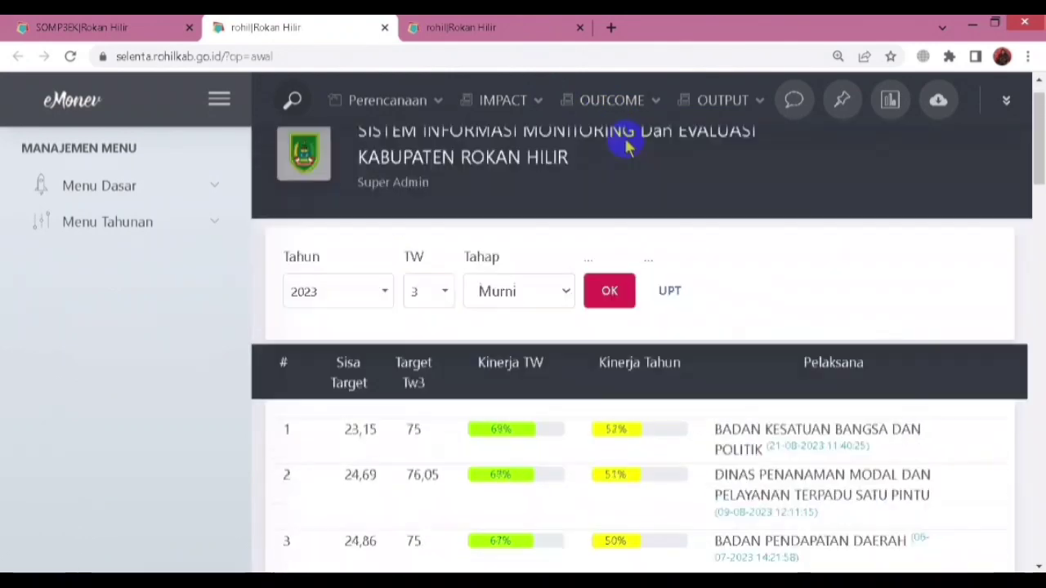
{"action": "scroll", "coordinate": [637, 151], "scroll_direction": "down", "scroll_amount": 1}
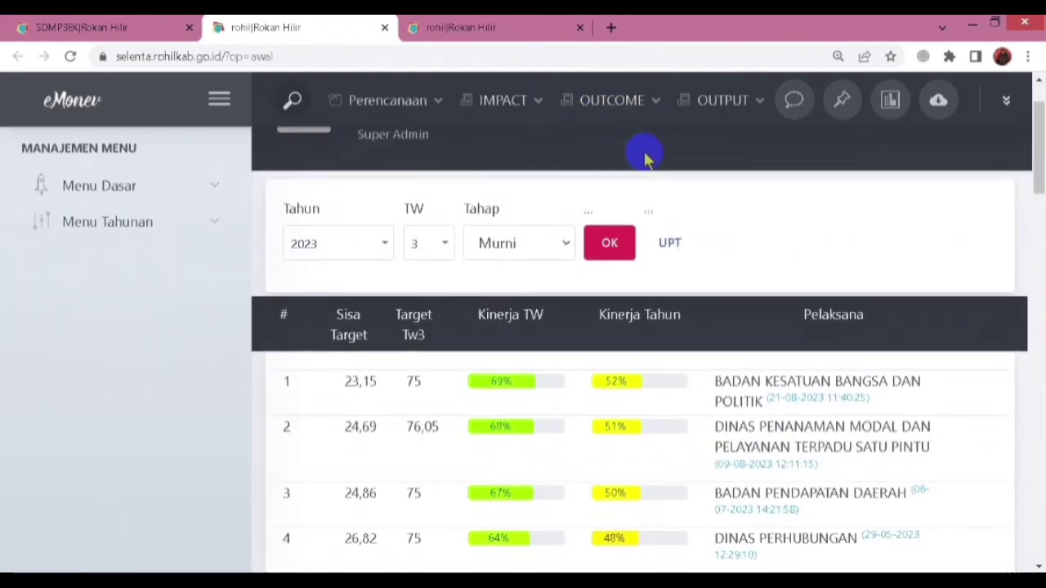
{"action": "scroll", "coordinate": [645, 156], "scroll_direction": "down", "scroll_amount": 1}
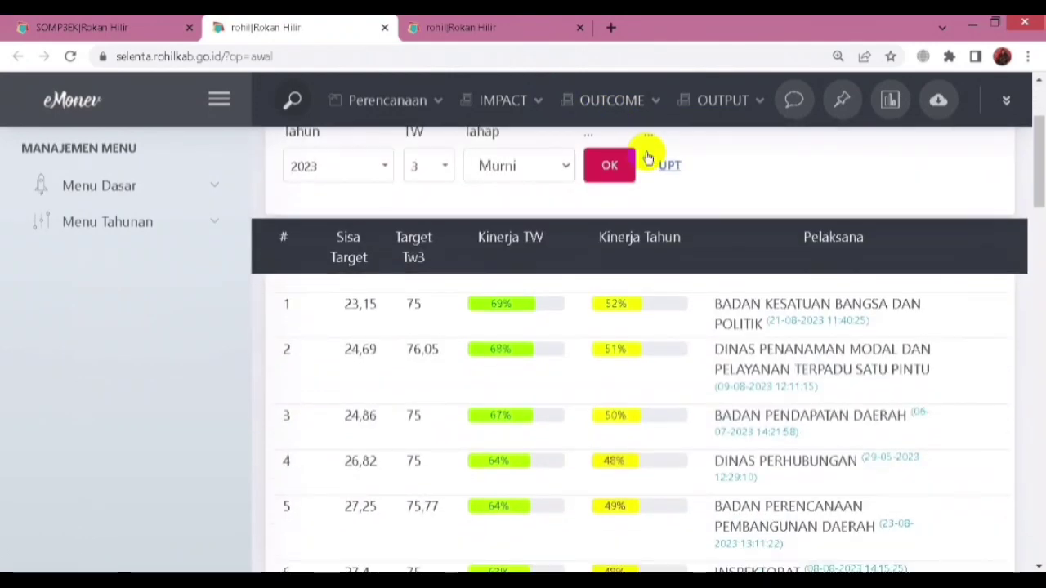
- Look through the OUTPUT, OUTCOME and IMPACT options of eMonev, and close the list without opening any page
{"action": "left_click", "coordinate": [745, 101]}
{"action": "left_click", "coordinate": [626, 103]}
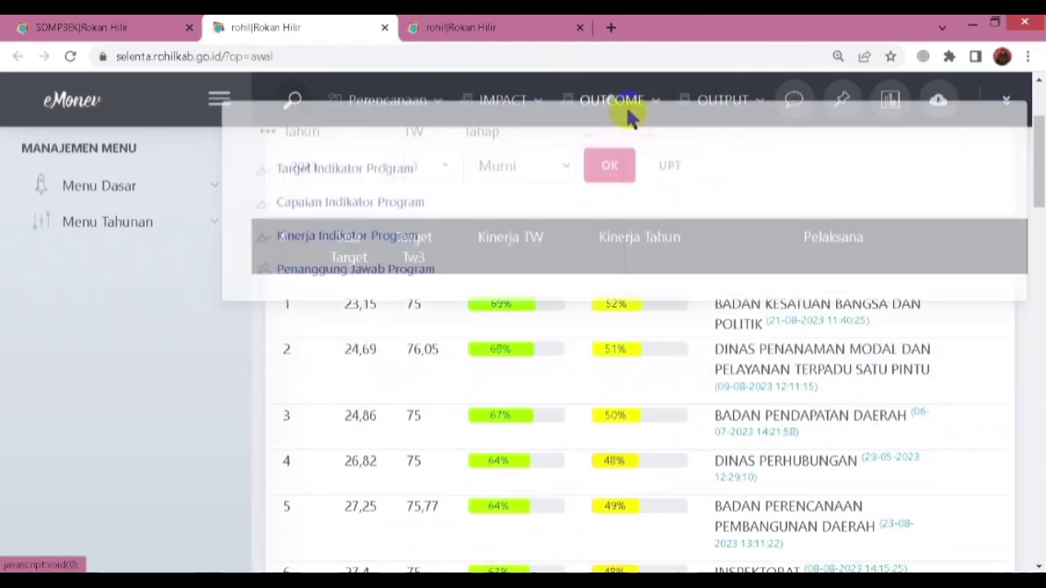
{"action": "left_click", "coordinate": [525, 103]}
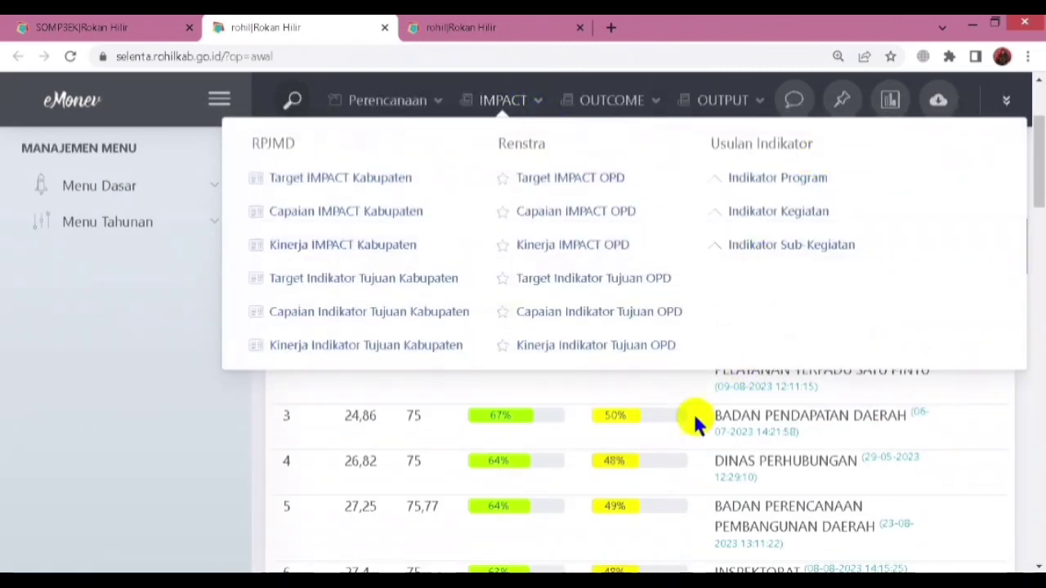
{"action": "left_click", "coordinate": [693, 418]}
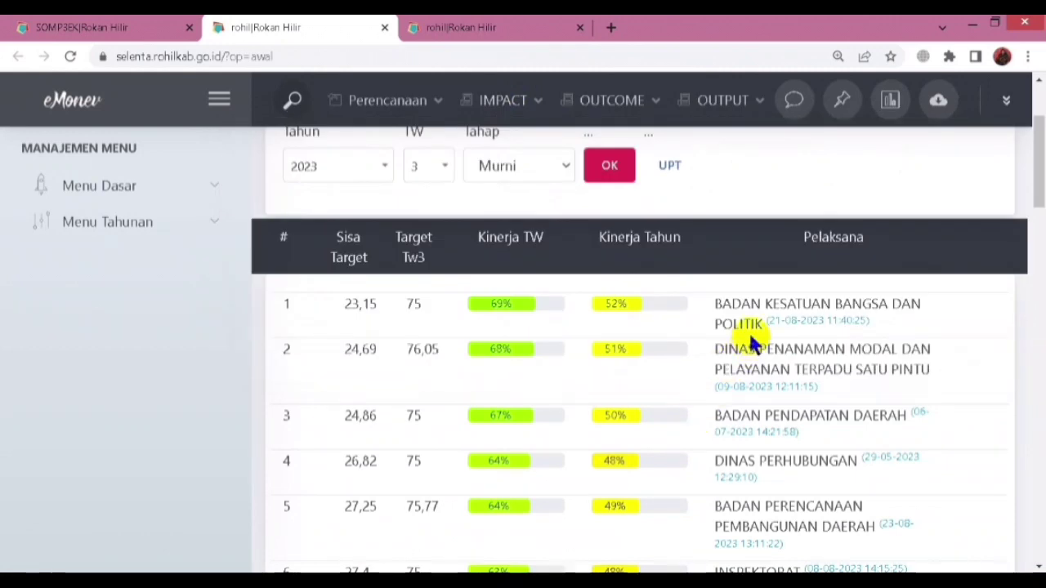
- Display the Proses Vs Anggaran Triwulanan (All) chart from Evaluasi Proses Triwulanan in Grafikata and view its bars
{"action": "left_click", "coordinate": [892, 101]}
{"action": "left_click", "coordinate": [805, 226]}
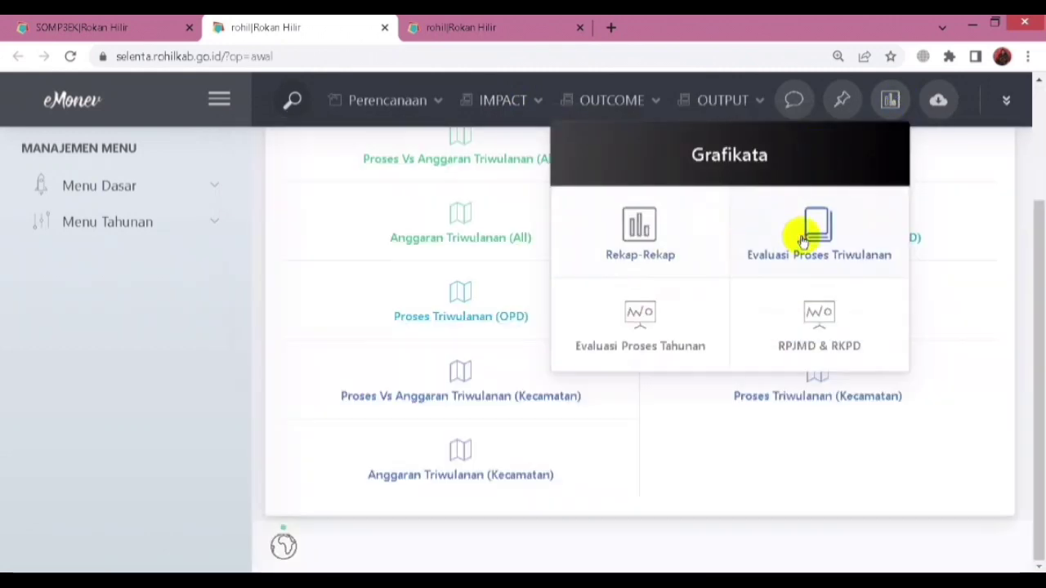
{"action": "scroll", "coordinate": [417, 397], "scroll_direction": "up", "scroll_amount": 2}
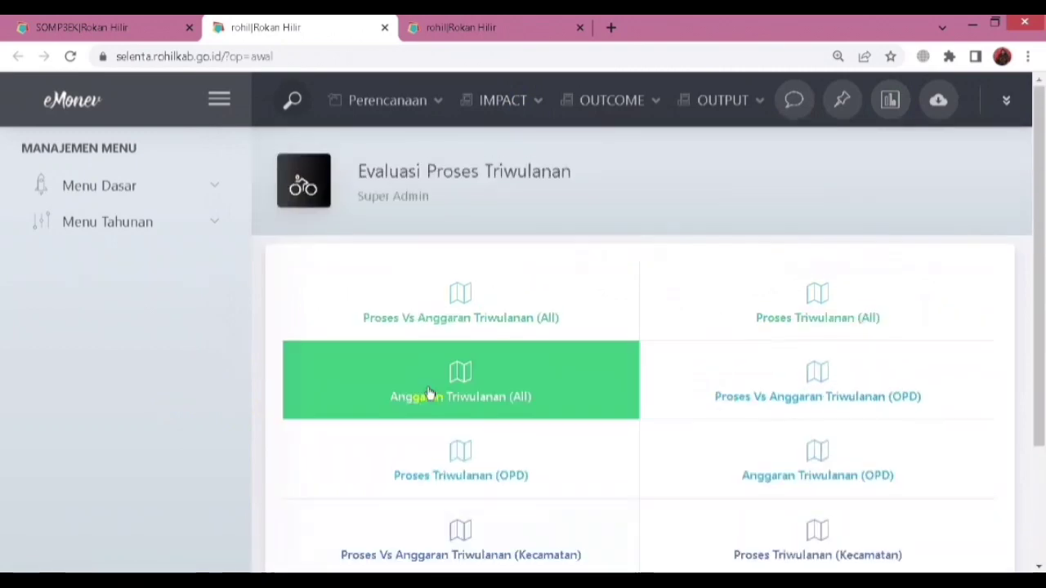
{"action": "left_click", "coordinate": [490, 310]}
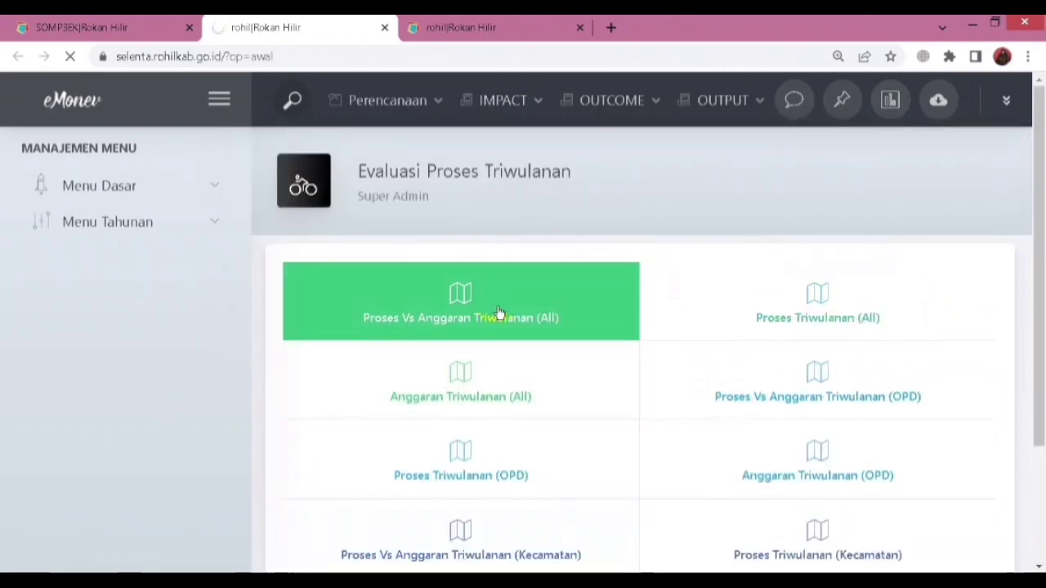
{"action": "scroll", "coordinate": [738, 240], "scroll_direction": "down", "scroll_amount": 3}
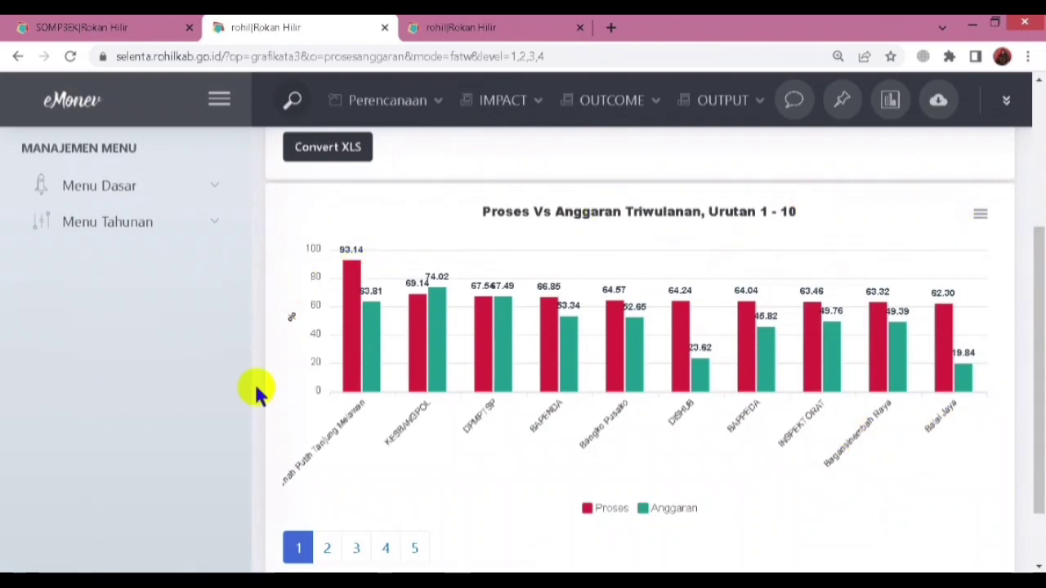
- Return to the SOMP3EK site and open the Tabel Pendukung form of Pelaporan Kinerja
{"action": "left_click", "coordinate": [146, 28]}
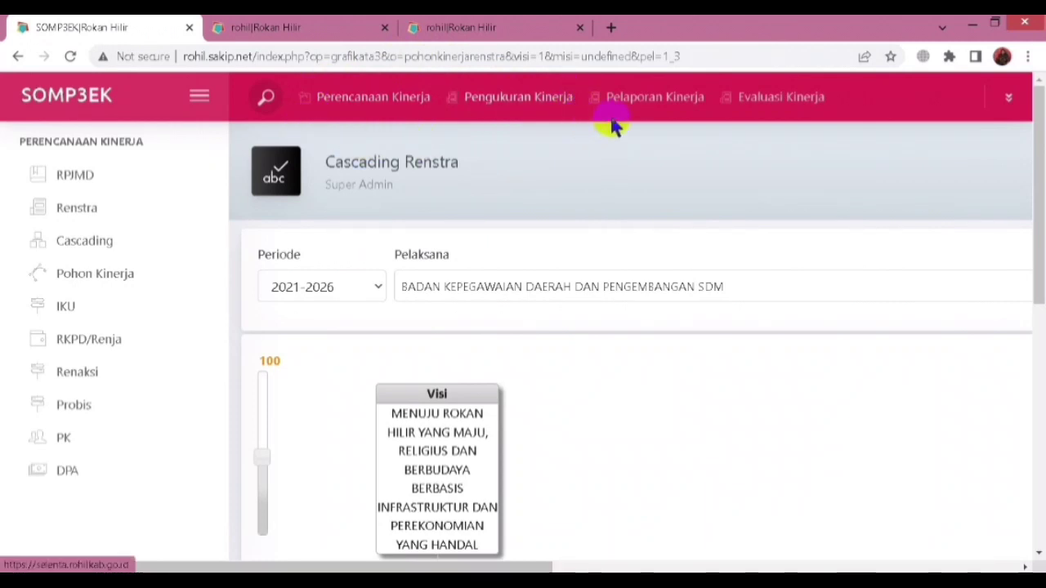
{"action": "left_click", "coordinate": [652, 99]}
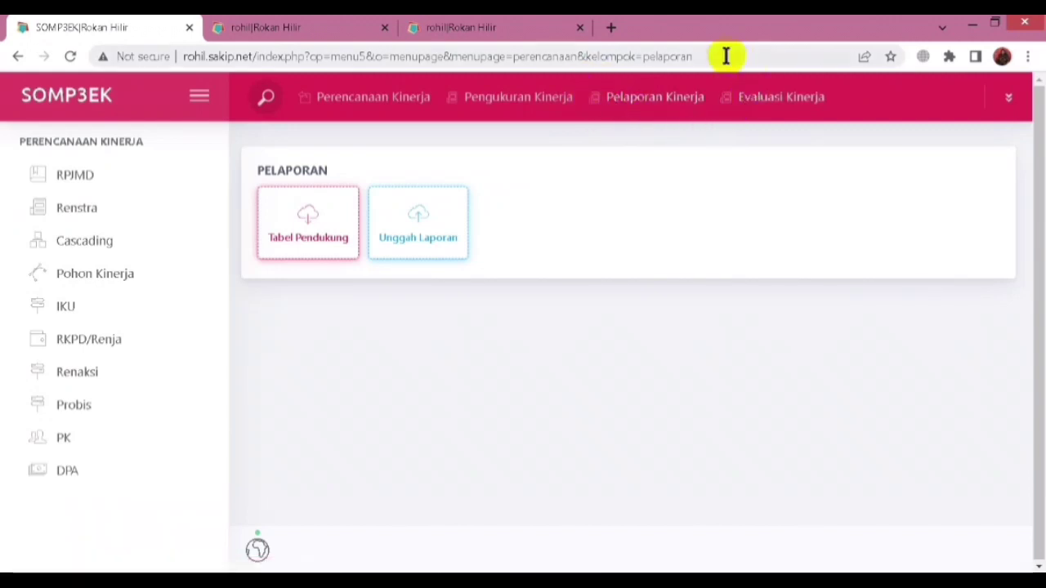
{"action": "left_click", "coordinate": [310, 242]}
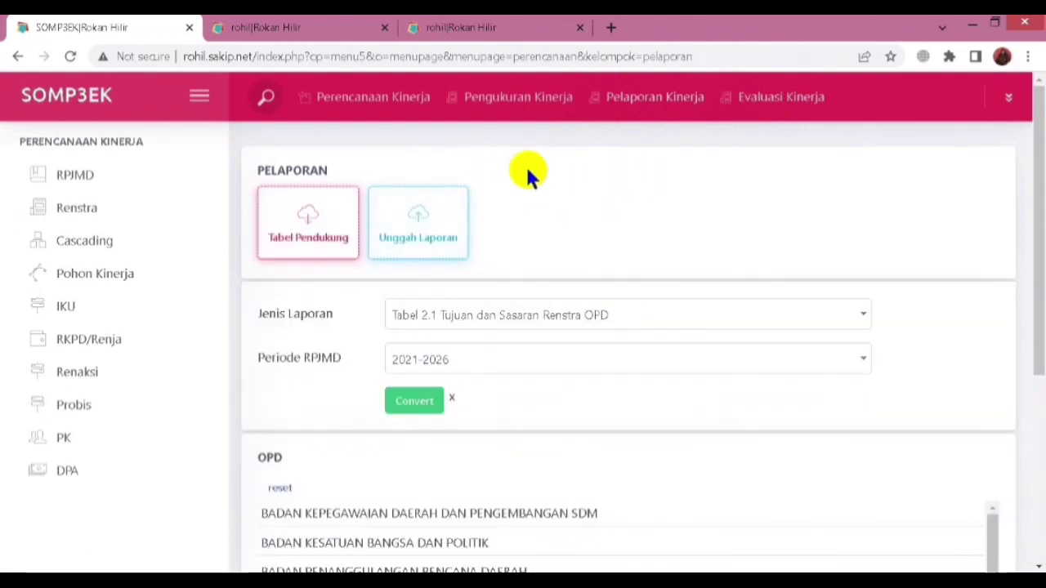
- Examine the available Jenis Laporan options in the Tabel Pendukung form, keeping Tabel 2.1 Tujuan dan Sasaran Renstra OPD selected
{"action": "scroll", "coordinate": [531, 175], "scroll_direction": "down", "scroll_amount": 2}
{"action": "left_click", "coordinate": [598, 154]}
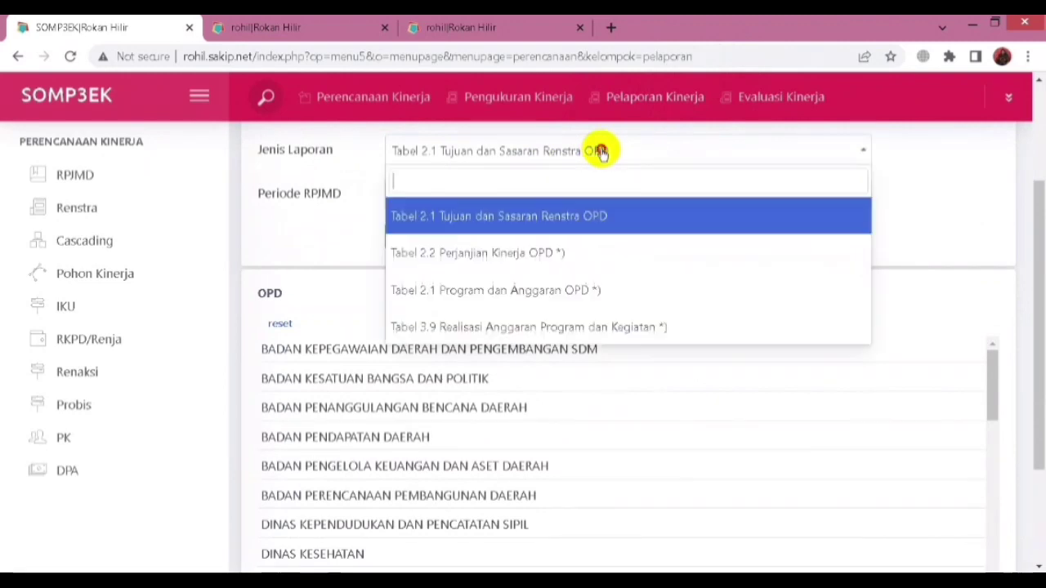
{"action": "scroll", "coordinate": [588, 214], "scroll_direction": "down", "scroll_amount": 1}
{"action": "scroll", "coordinate": [588, 215], "scroll_direction": "up", "scroll_amount": 1}
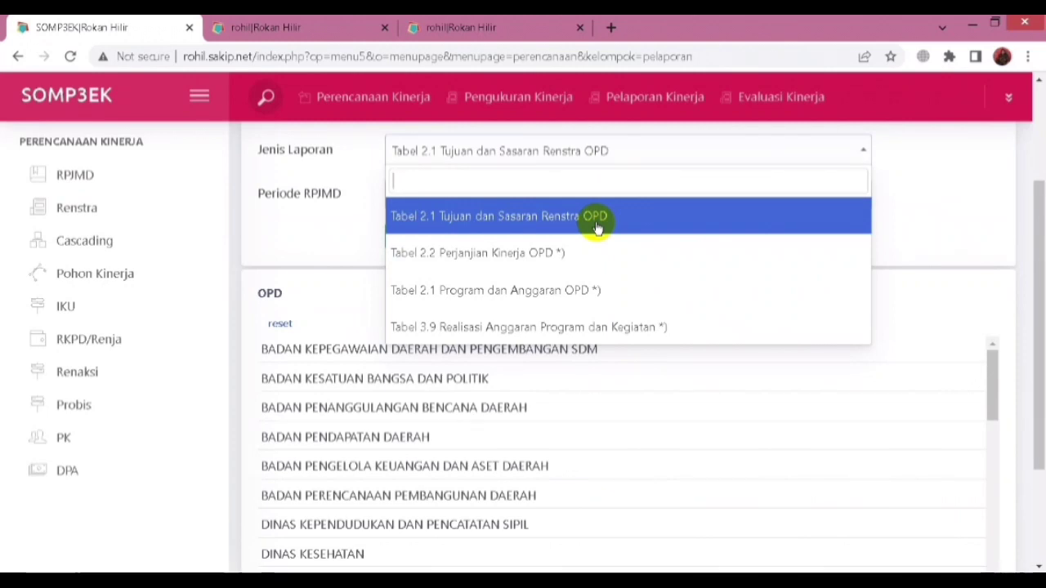
{"action": "left_click", "coordinate": [352, 235]}
{"action": "scroll", "coordinate": [441, 227], "scroll_direction": "up", "scroll_amount": 1}
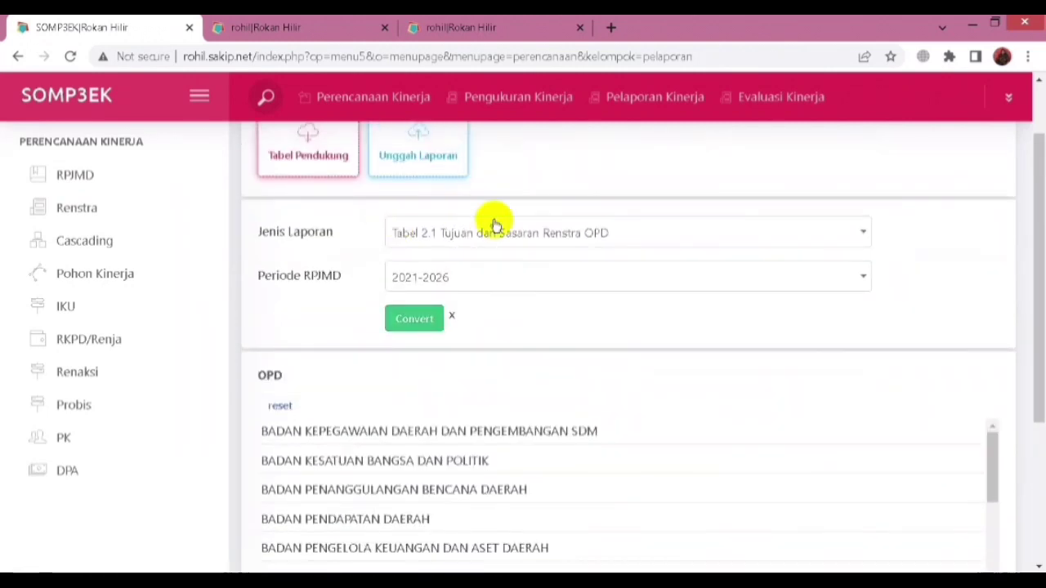
{"action": "left_click", "coordinate": [513, 234]}
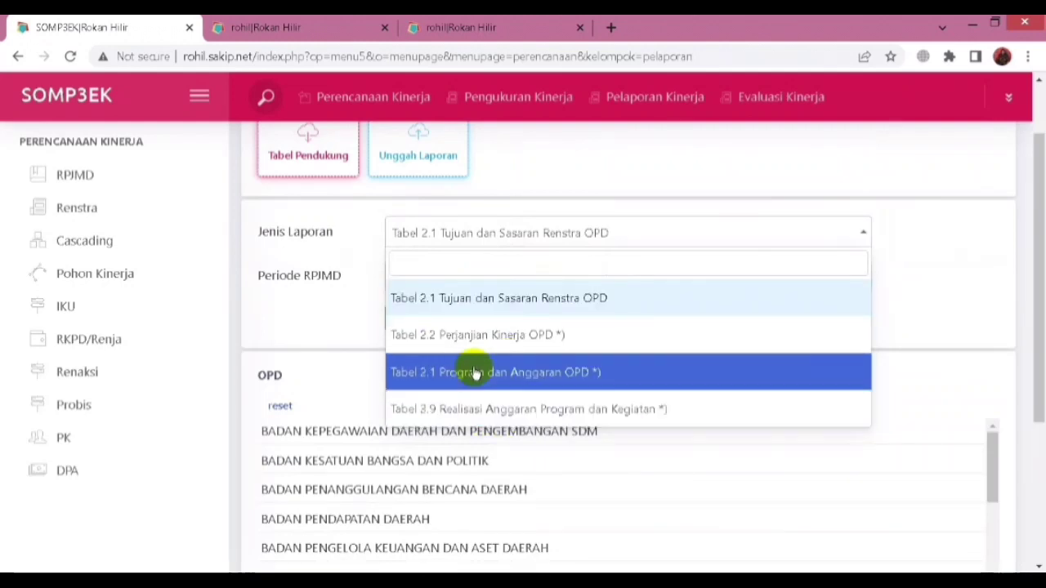
{"action": "left_click", "coordinate": [362, 310]}
{"action": "scroll", "coordinate": [362, 317], "scroll_direction": "up", "scroll_amount": 1}
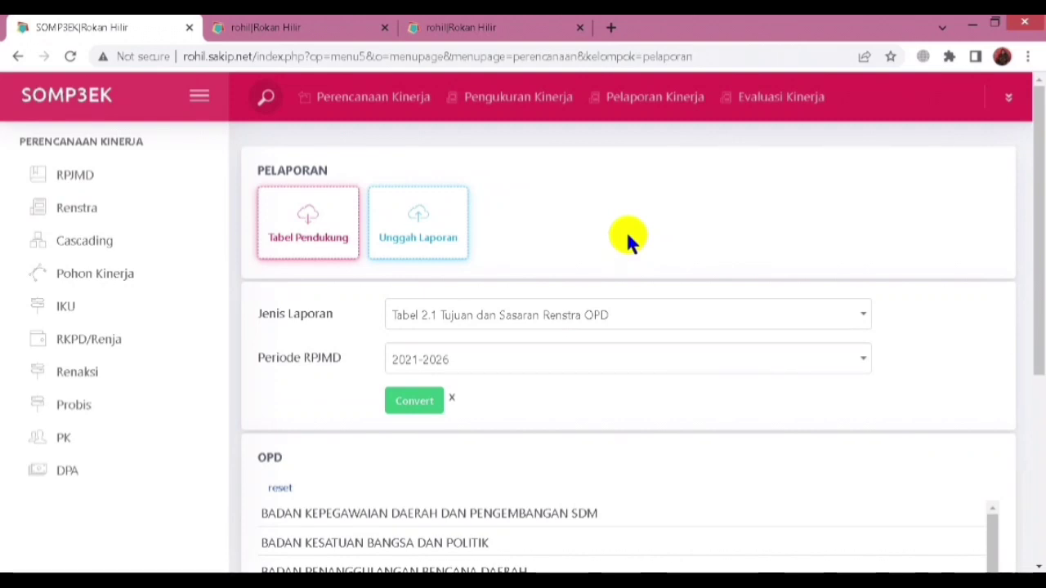
{"action": "left_click", "coordinate": [625, 314]}
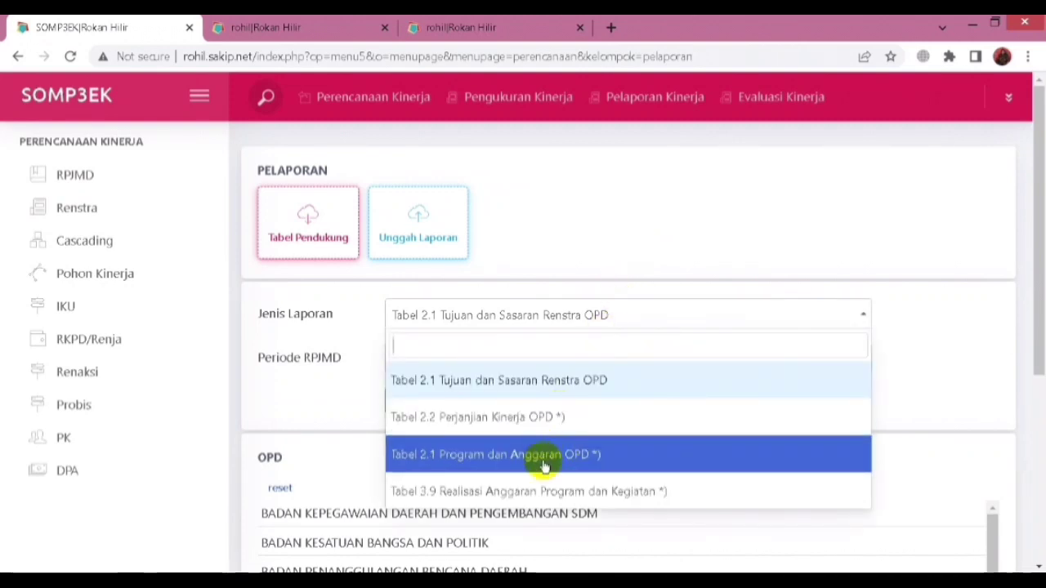
{"action": "left_click", "coordinate": [728, 313]}
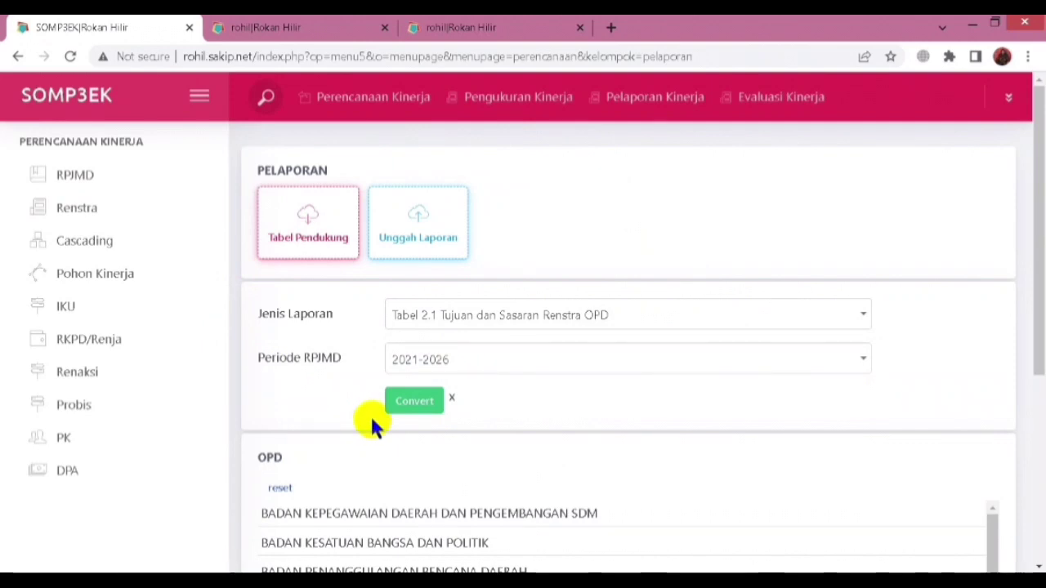
- Open the Unggah Laporan page and look over the Dokumen Pelaporan Kinerja list of uploaded documents
{"action": "left_click", "coordinate": [415, 214]}
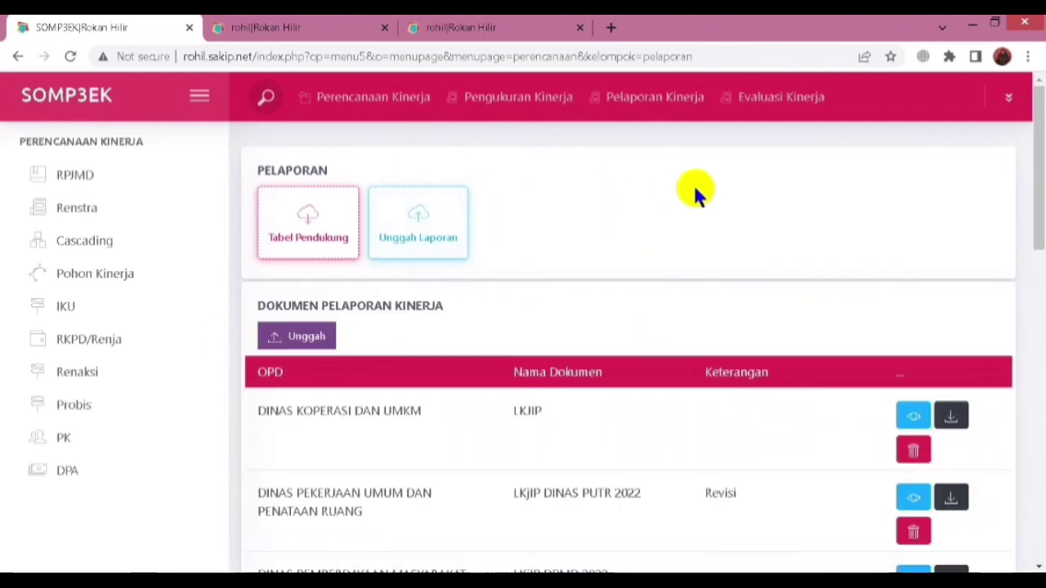
{"action": "scroll", "coordinate": [699, 192], "scroll_direction": "down", "scroll_amount": 3}
{"action": "scroll", "coordinate": [705, 196], "scroll_direction": "down", "scroll_amount": 8}
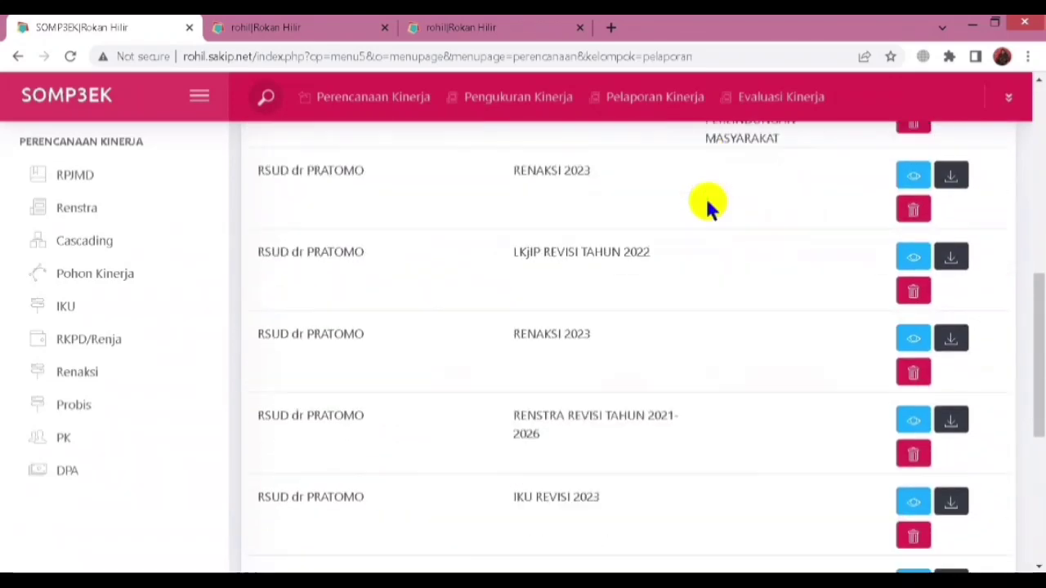
{"action": "scroll", "coordinate": [708, 206], "scroll_direction": "up", "scroll_amount": 10}
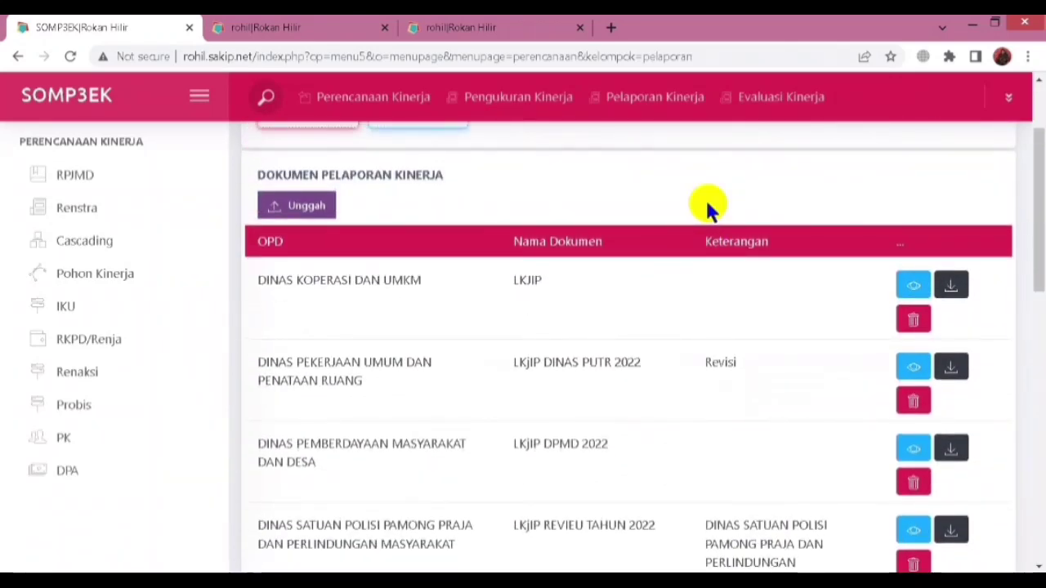
{"action": "scroll", "coordinate": [708, 205], "scroll_direction": "down", "scroll_amount": 1}
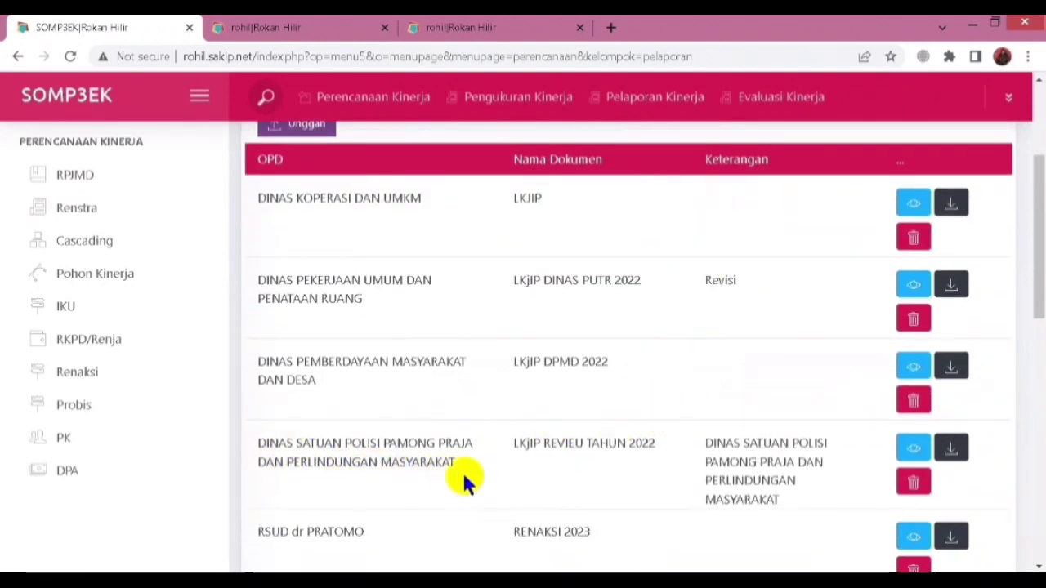
- View the LKjIP REVIEU TAHUN 2022 document of DINAS SATUAN POLISI PAMONG PRAJA, read through its opening pages, and close it
{"action": "left_click", "coordinate": [909, 459]}
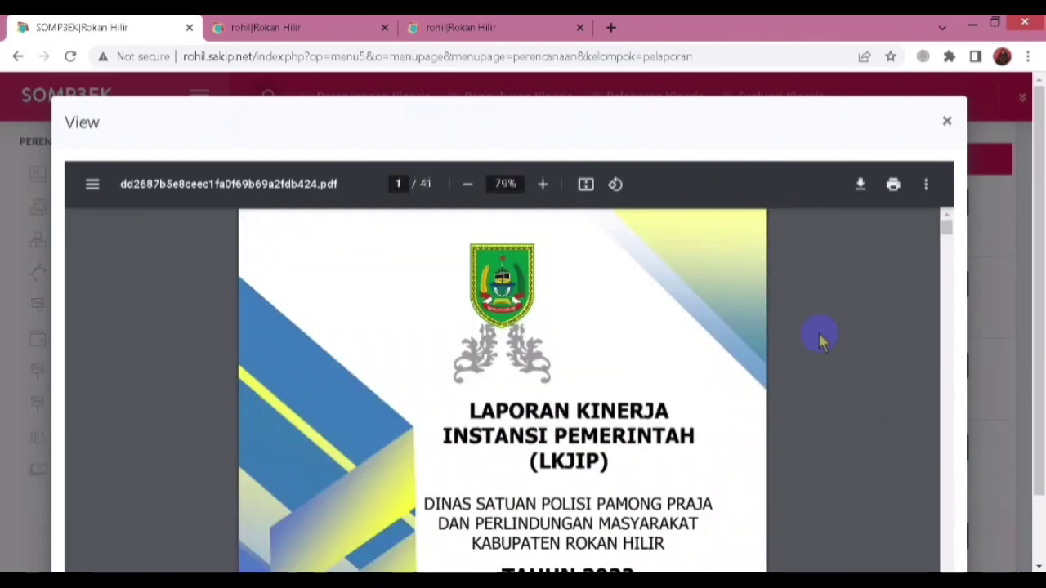
{"action": "scroll", "coordinate": [810, 330], "scroll_direction": "down", "scroll_amount": 8}
{"action": "scroll", "coordinate": [804, 326], "scroll_direction": "down", "scroll_amount": 15}
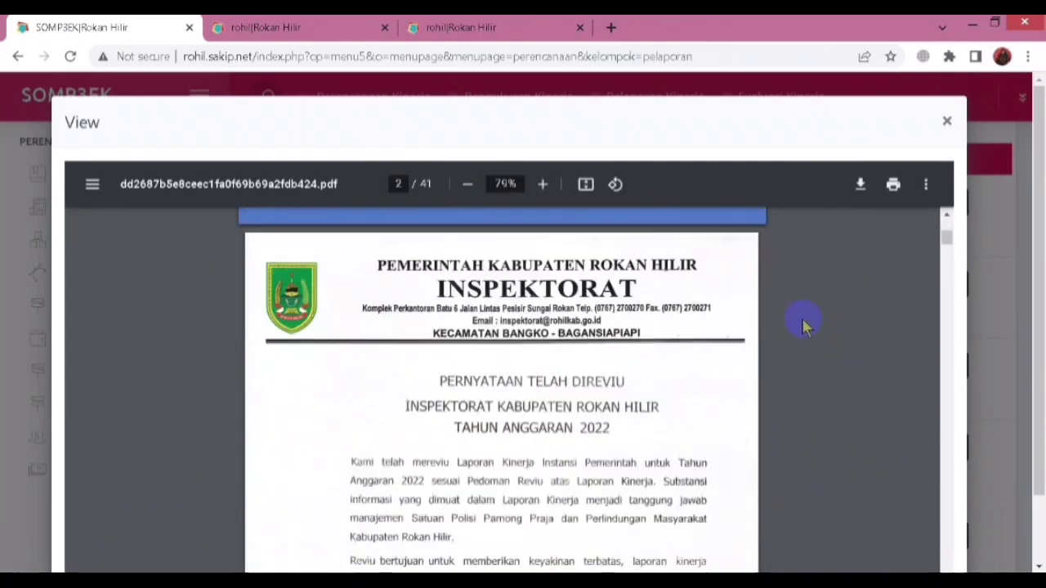
{"action": "scroll", "coordinate": [800, 321], "scroll_direction": "down", "scroll_amount": 15}
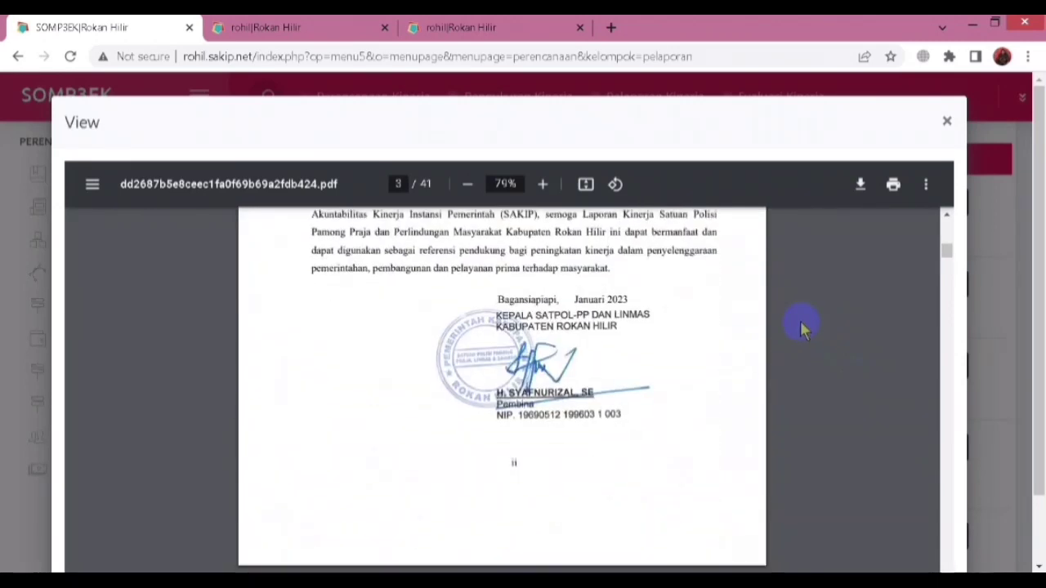
{"action": "scroll", "coordinate": [800, 325], "scroll_direction": "down", "scroll_amount": 3}
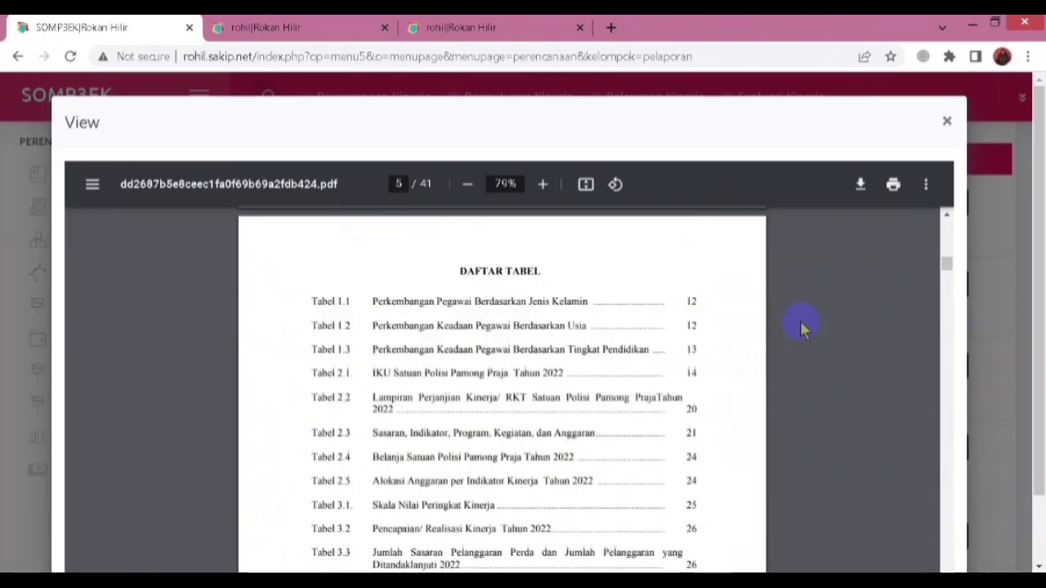
{"action": "scroll", "coordinate": [801, 325], "scroll_direction": "down", "scroll_amount": 2}
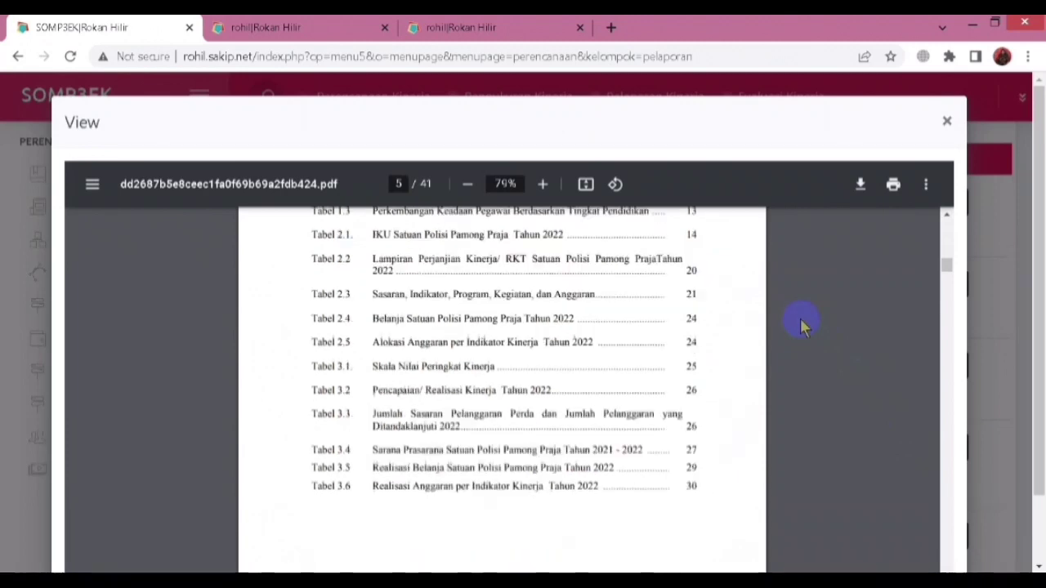
{"action": "scroll", "coordinate": [802, 319], "scroll_direction": "down", "scroll_amount": 5}
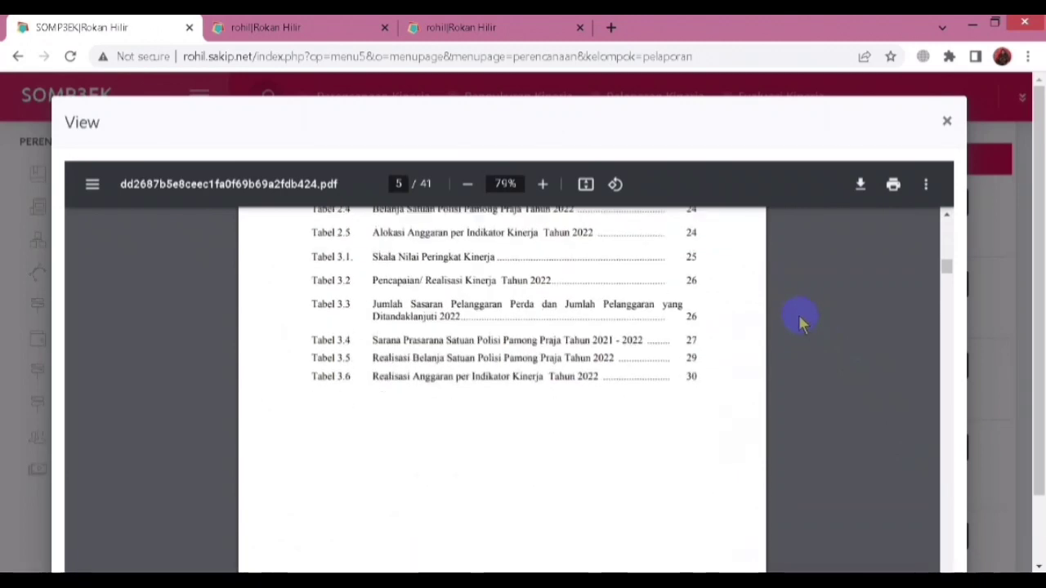
{"action": "scroll", "coordinate": [806, 312], "scroll_direction": "down", "scroll_amount": 10}
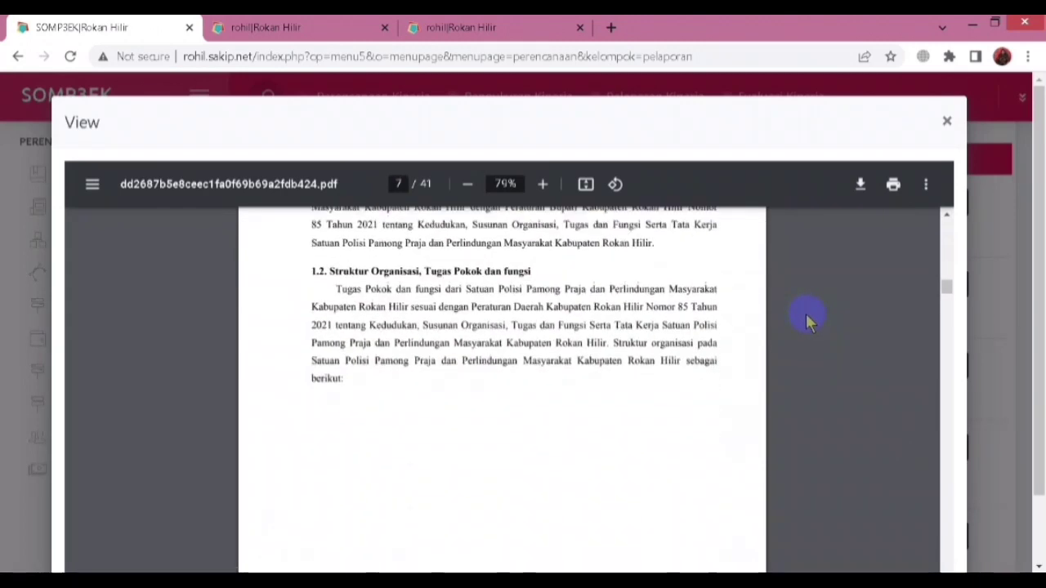
{"action": "scroll", "coordinate": [805, 315], "scroll_direction": "down", "scroll_amount": 4}
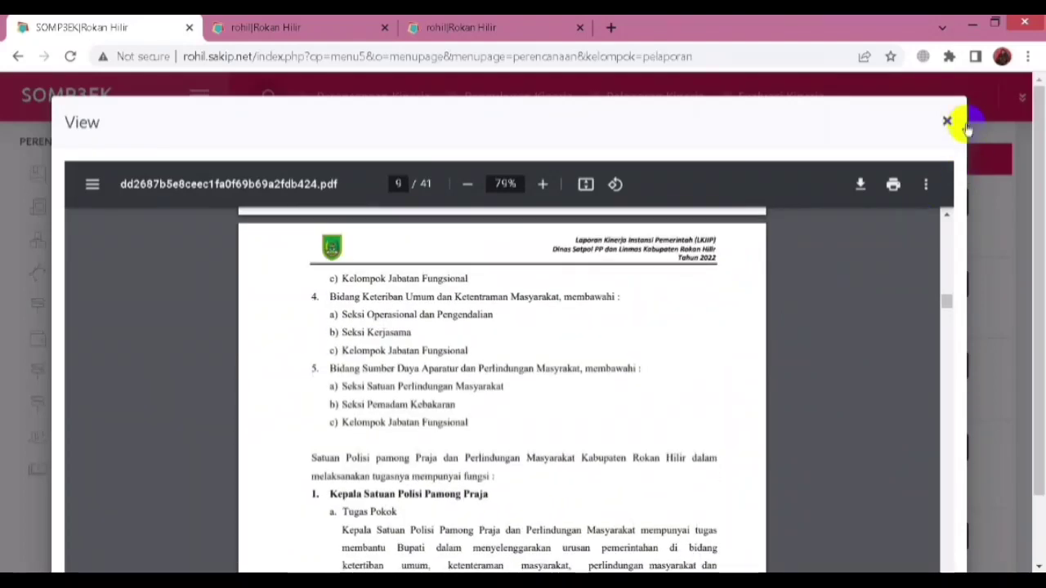
{"action": "left_click", "coordinate": [947, 120]}
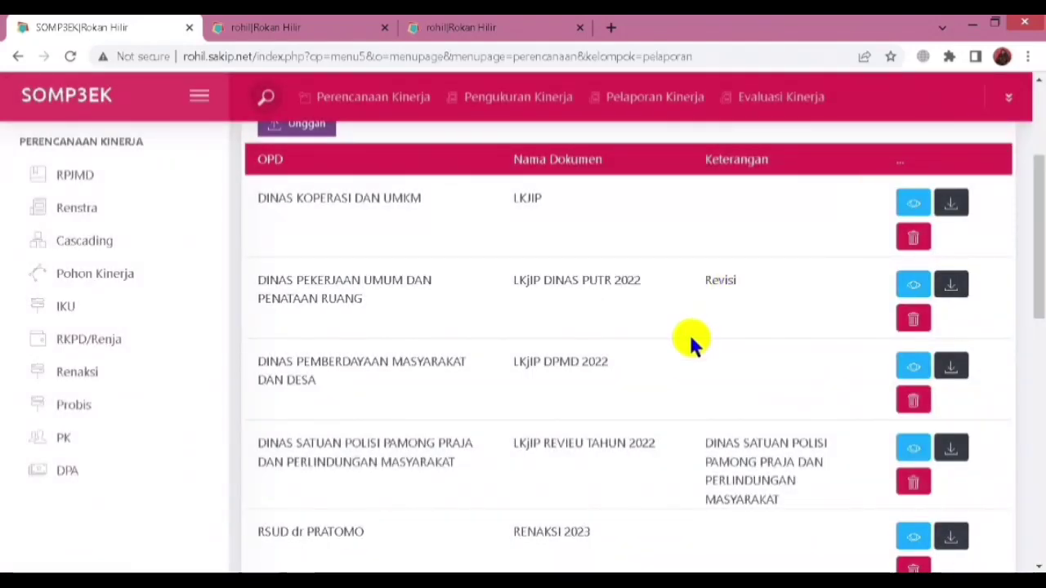
{"action": "scroll", "coordinate": [689, 332], "scroll_direction": "up", "scroll_amount": 1}
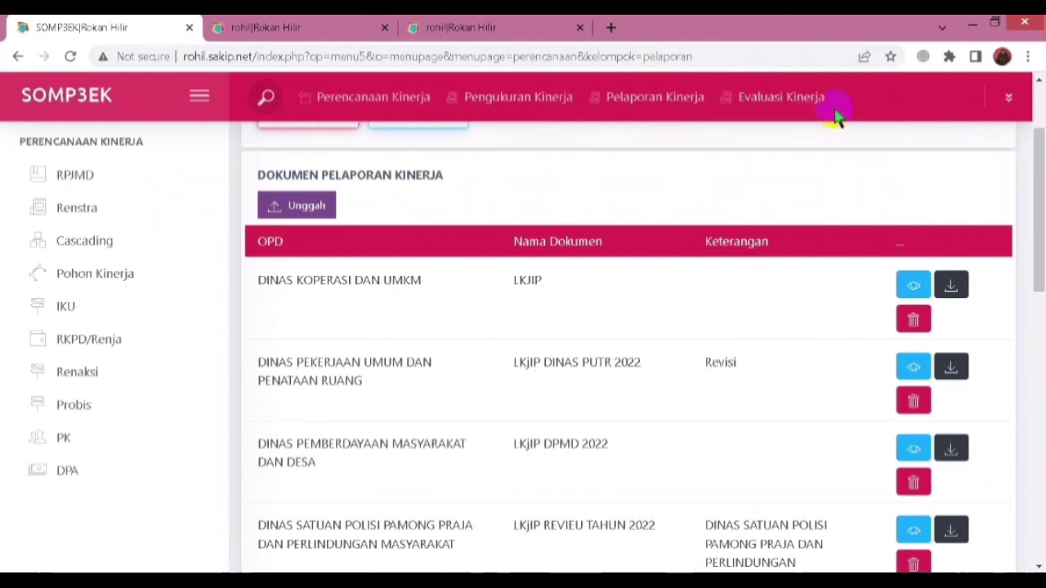
- Open the Evaluasi Kinerja table of the Evaluasi module and look over the scores and categories of each OPD
{"action": "left_click", "coordinate": [772, 99]}
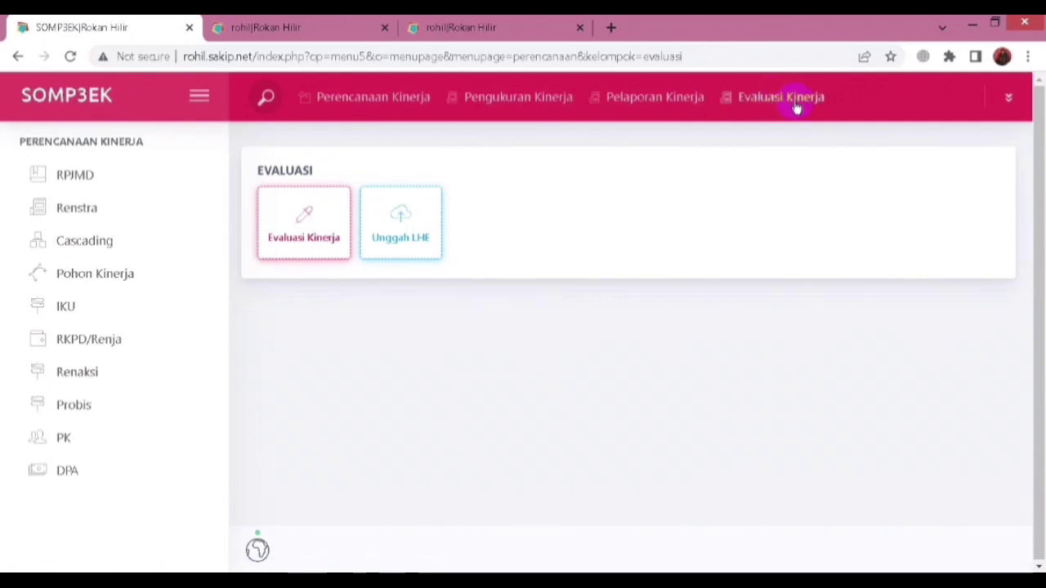
{"action": "left_click", "coordinate": [311, 237]}
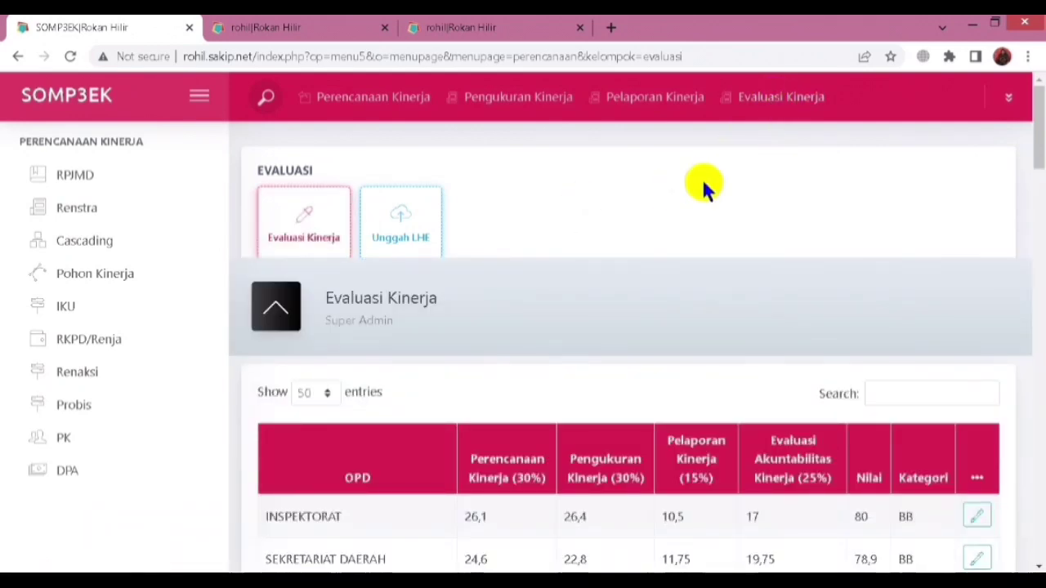
{"action": "scroll", "coordinate": [701, 187], "scroll_direction": "down", "scroll_amount": 3}
{"action": "scroll", "coordinate": [704, 190], "scroll_direction": "down", "scroll_amount": 9}
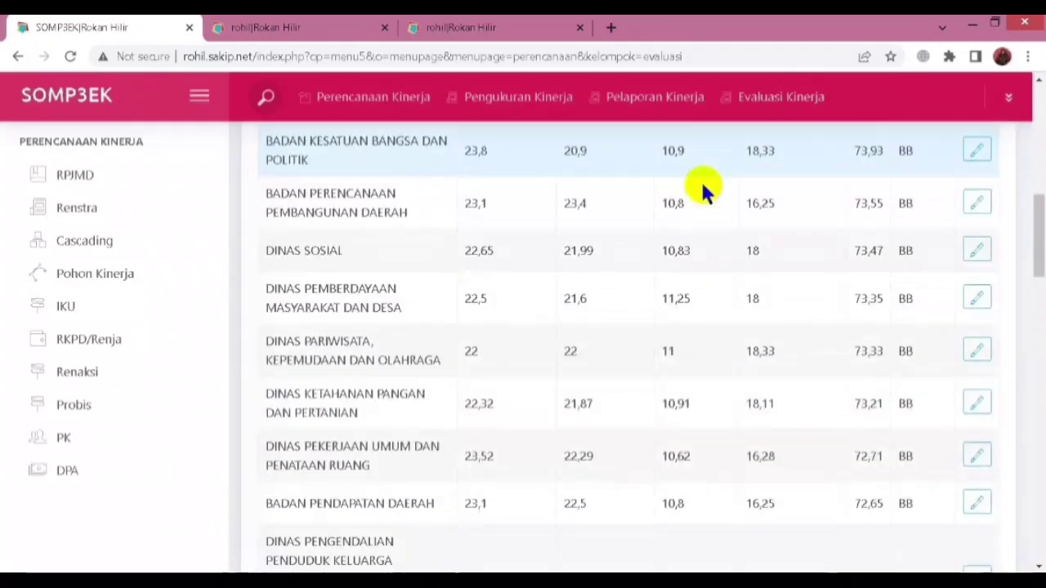
{"action": "scroll", "coordinate": [702, 189], "scroll_direction": "down", "scroll_amount": 5}
{"action": "scroll", "coordinate": [701, 193], "scroll_direction": "up", "scroll_amount": 15}
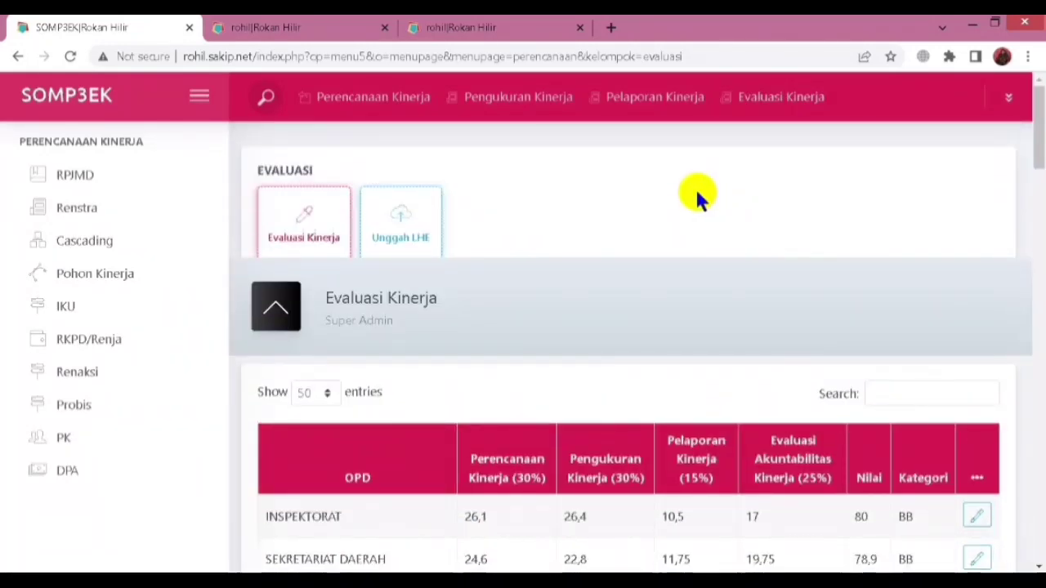
- Open the Unggah LHE page and look over the Dokumen Evaluasi Kinerja list of uploaded documents
{"action": "left_click", "coordinate": [401, 239]}
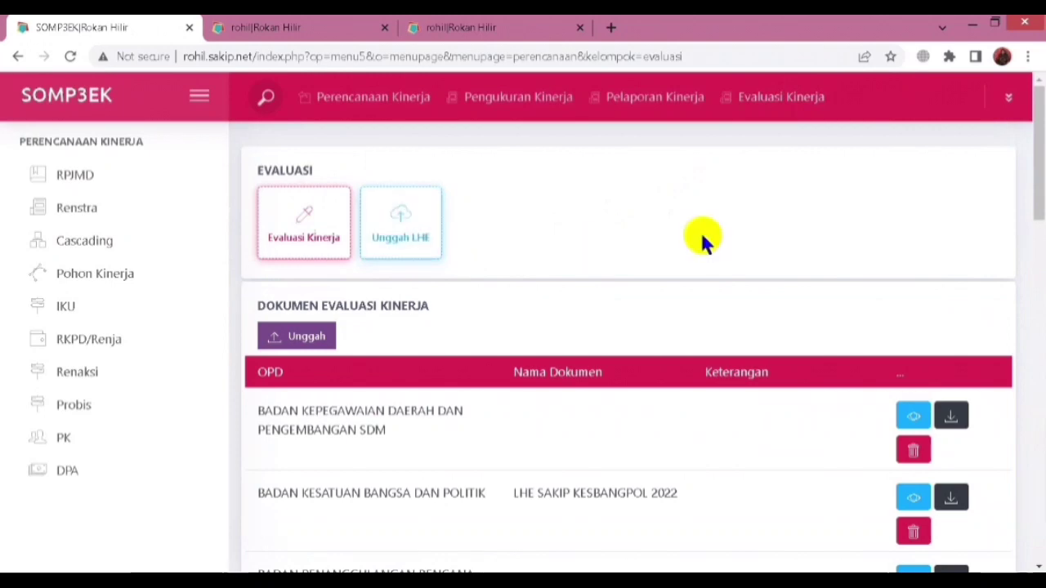
{"action": "scroll", "coordinate": [701, 231], "scroll_direction": "down", "scroll_amount": 2}
{"action": "scroll", "coordinate": [704, 239], "scroll_direction": "down", "scroll_amount": 5}
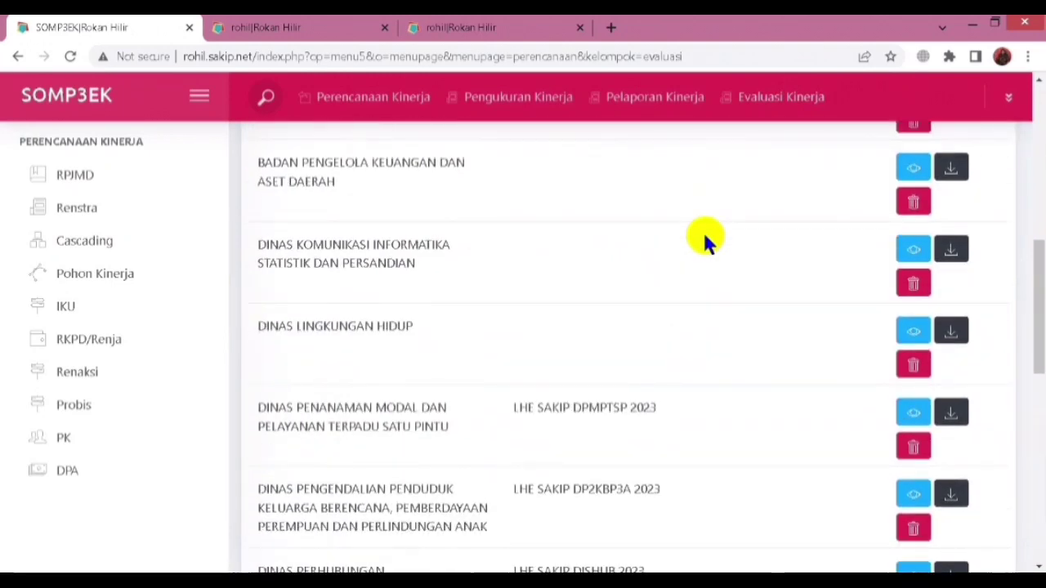
{"action": "scroll", "coordinate": [704, 238], "scroll_direction": "down", "scroll_amount": 4}
{"action": "scroll", "coordinate": [704, 238], "scroll_direction": "up", "scroll_amount": 10}
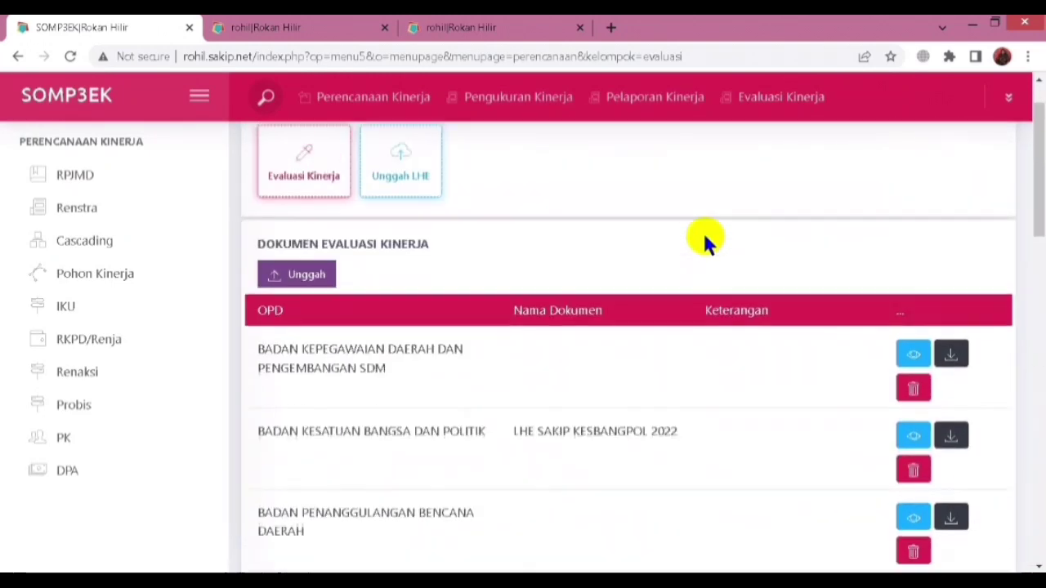
{"action": "scroll", "coordinate": [704, 238], "scroll_direction": "down", "scroll_amount": 12}
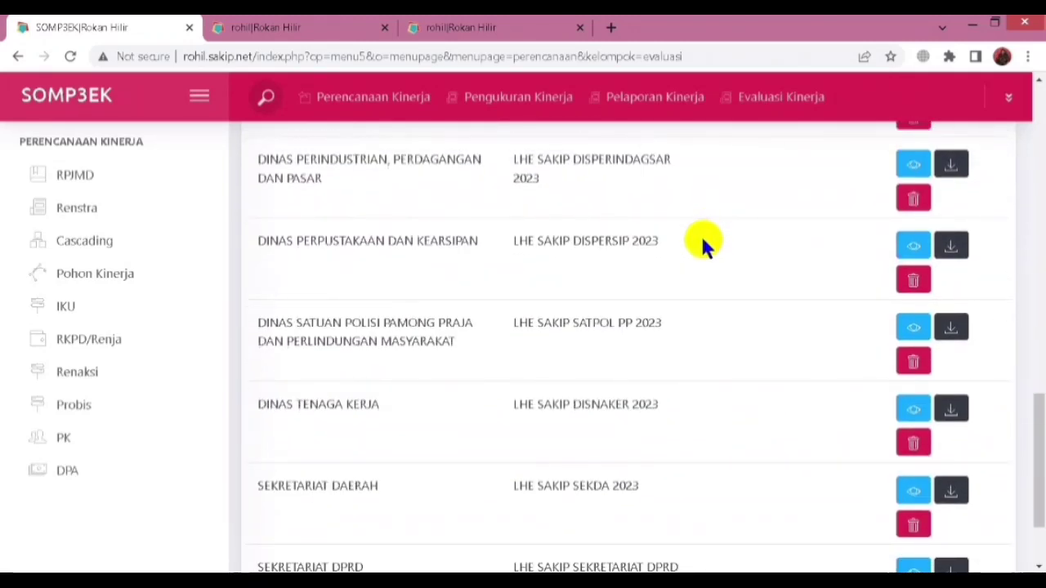
{"action": "scroll", "coordinate": [703, 241], "scroll_direction": "up", "scroll_amount": 1}
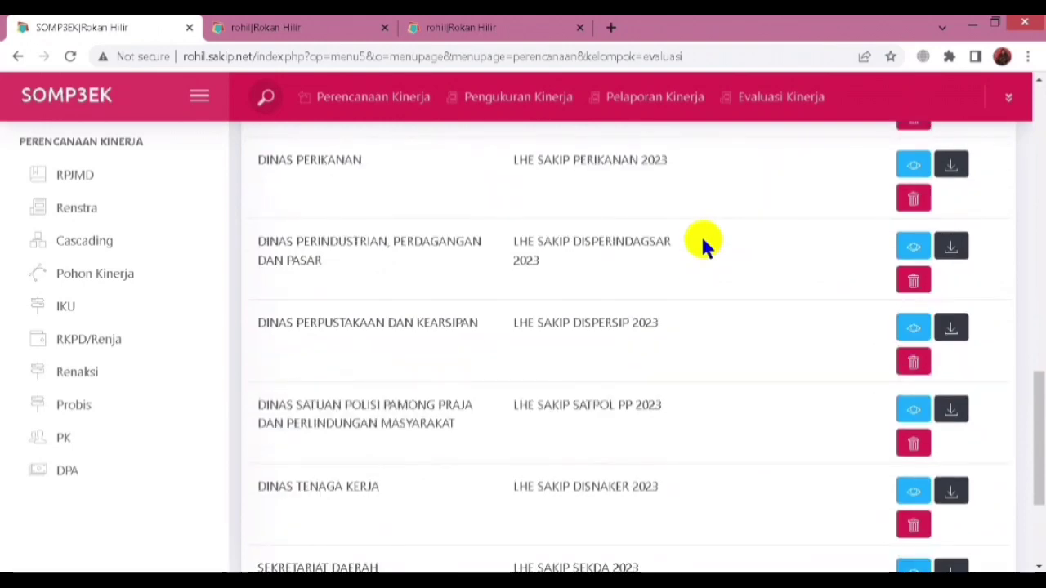
- View the LHE SAKIP DISPERINDAGSAR 2023 document, read through its opening pages, close it, and return to the start of the document list
{"action": "left_click", "coordinate": [915, 254]}
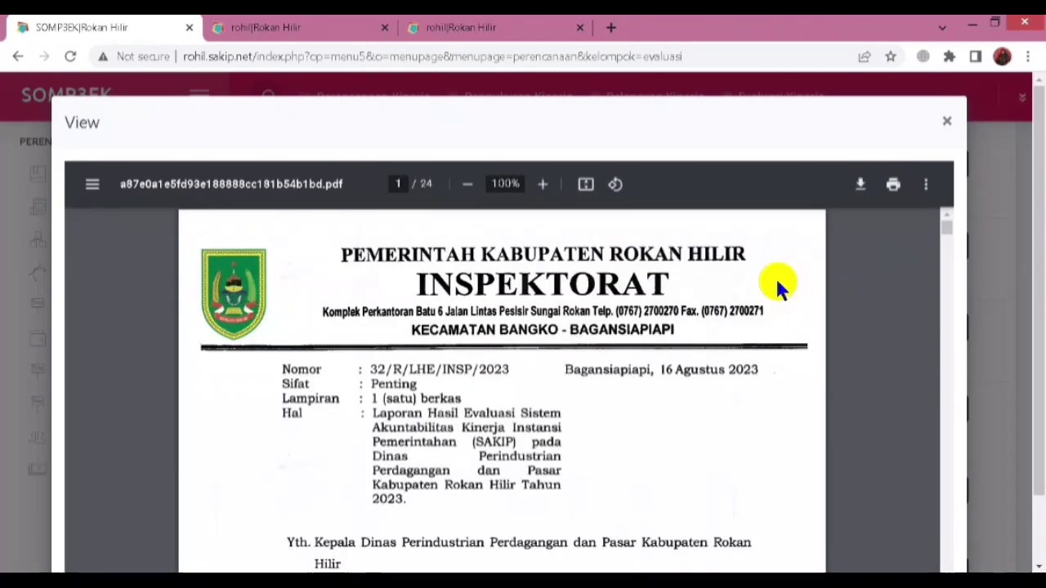
{"action": "scroll", "coordinate": [777, 280], "scroll_direction": "down", "scroll_amount": 10}
{"action": "scroll", "coordinate": [777, 278], "scroll_direction": "down", "scroll_amount": 15}
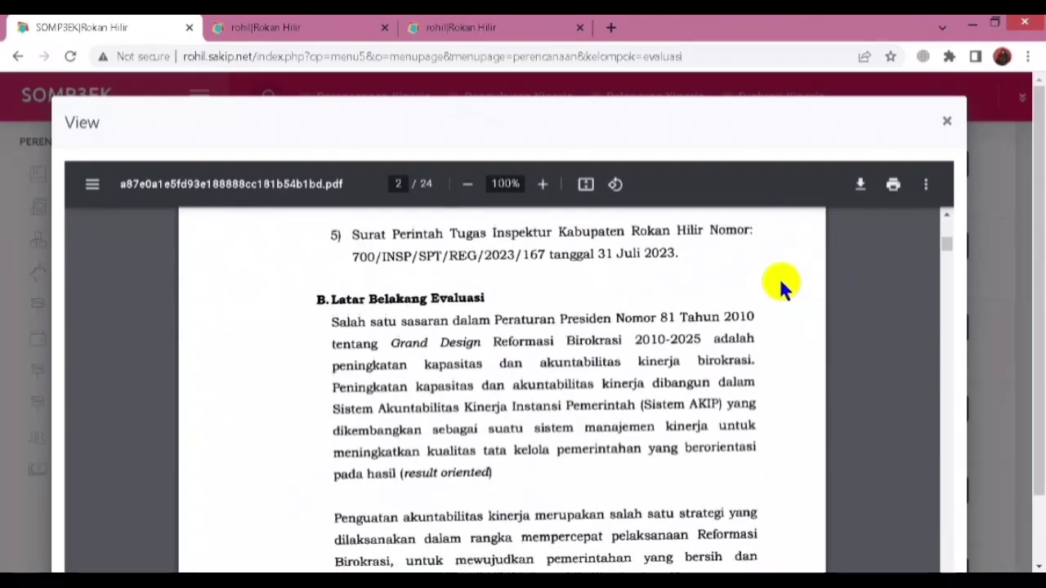
{"action": "scroll", "coordinate": [779, 285], "scroll_direction": "down", "scroll_amount": 15}
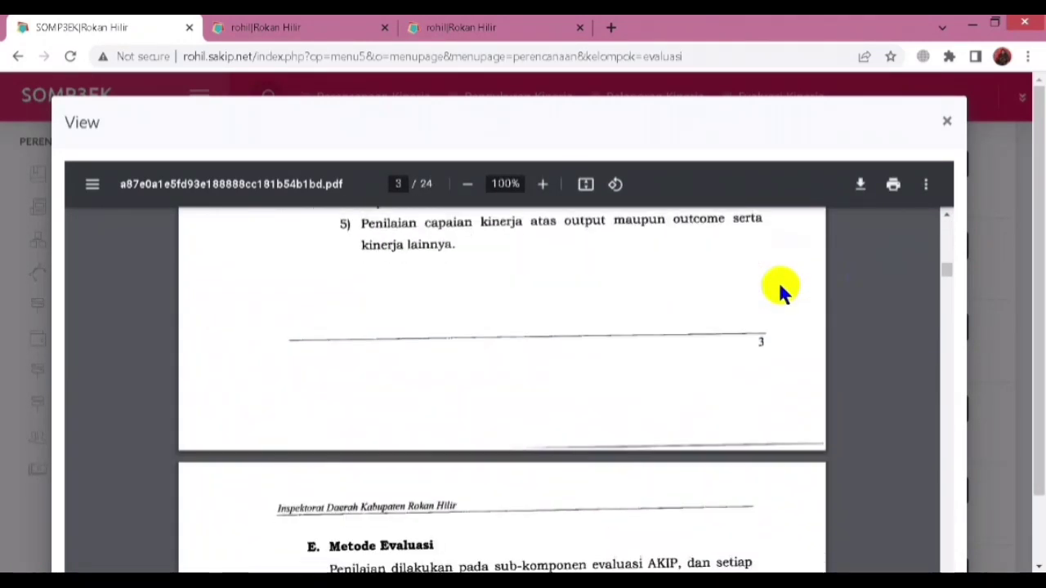
{"action": "scroll", "coordinate": [773, 287], "scroll_direction": "down", "scroll_amount": 15}
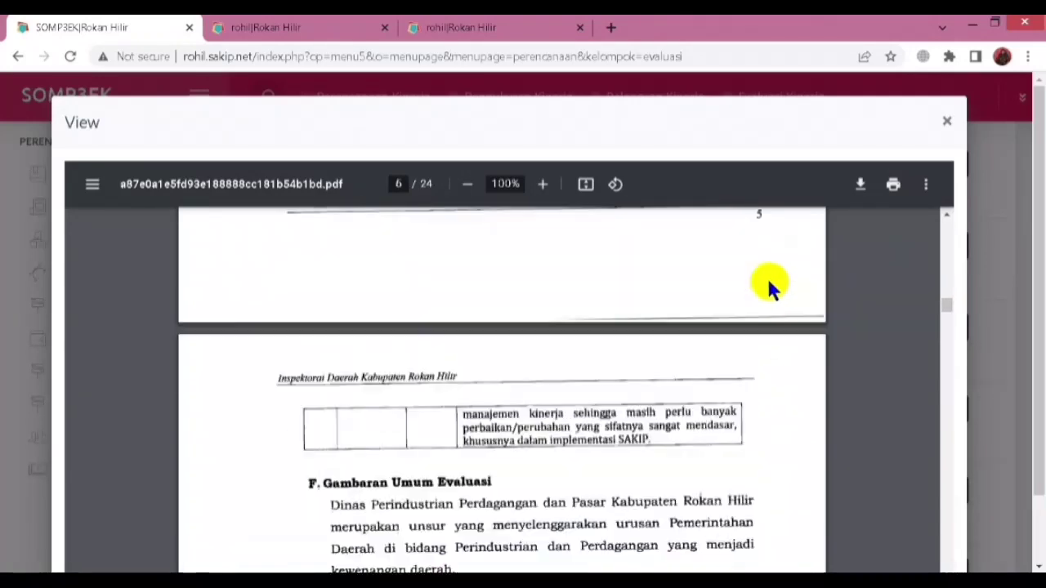
{"action": "scroll", "coordinate": [767, 282], "scroll_direction": "down", "scroll_amount": 3}
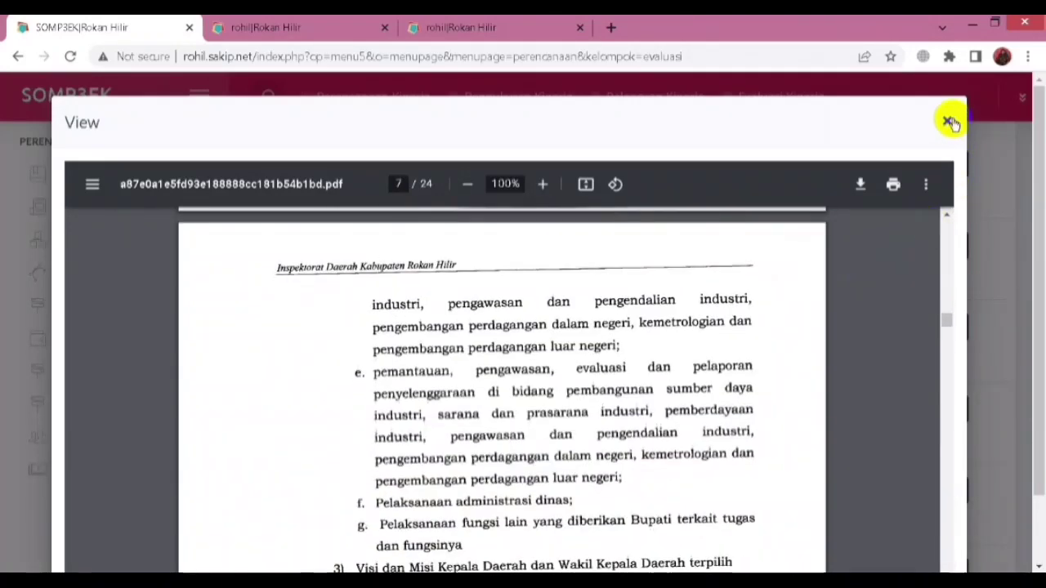
{"action": "left_click", "coordinate": [946, 119]}
{"action": "scroll", "coordinate": [794, 212], "scroll_direction": "up", "scroll_amount": 12}
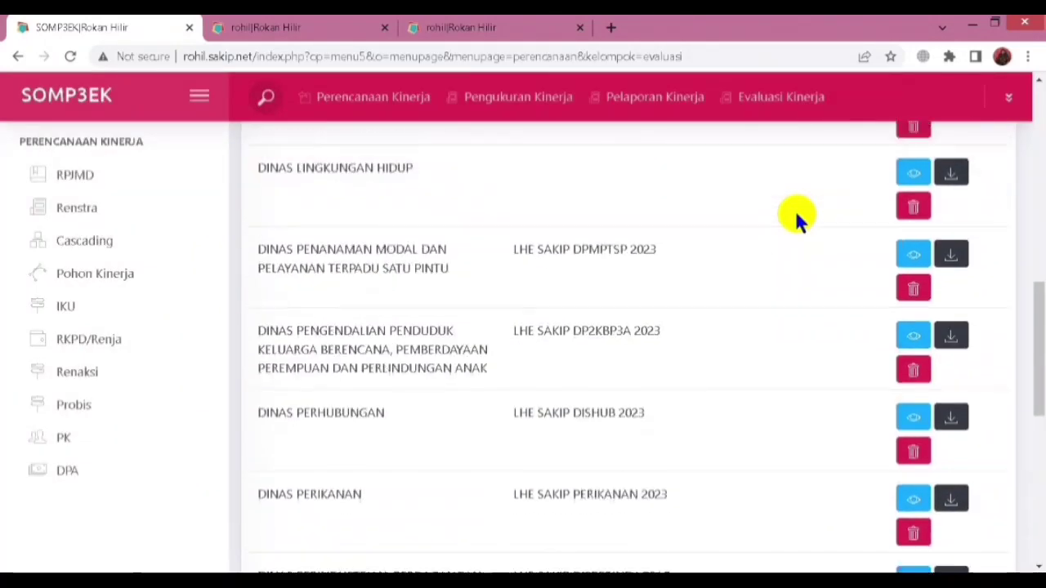
{"action": "scroll", "coordinate": [795, 219], "scroll_direction": "up", "scroll_amount": 1}
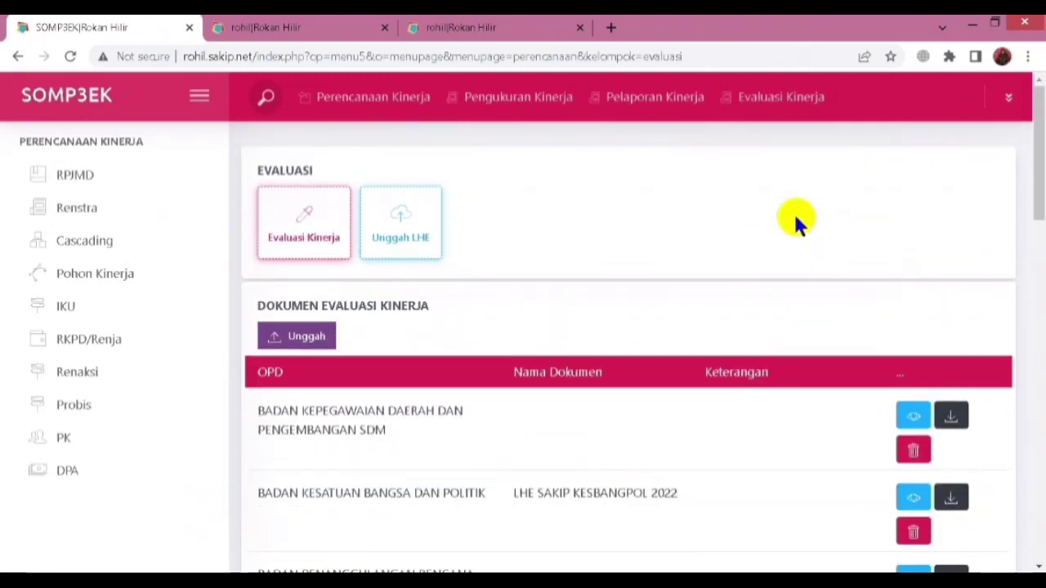